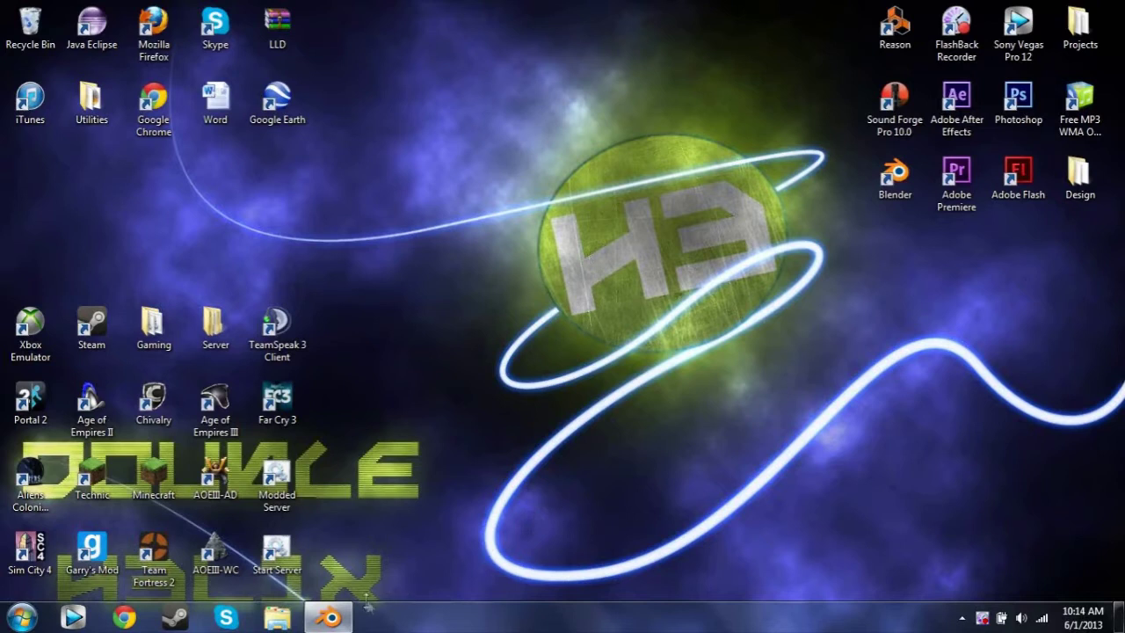
# Switch to Blender, run the First Game scene and drive the sphere back and forth through the cube wall, then end the game.
pyautogui.click(328, 618)
pyautogui.moveTo(639, 302); pyautogui.dragTo(567, 267, button='middle')
pyautogui.scroll(5, 696, 267)
pyautogui.moveTo(696, 267); pyautogui.dragTo(631, 262, button='middle')
pyautogui.scroll(-5, 610, 282)
pyautogui.press('p')
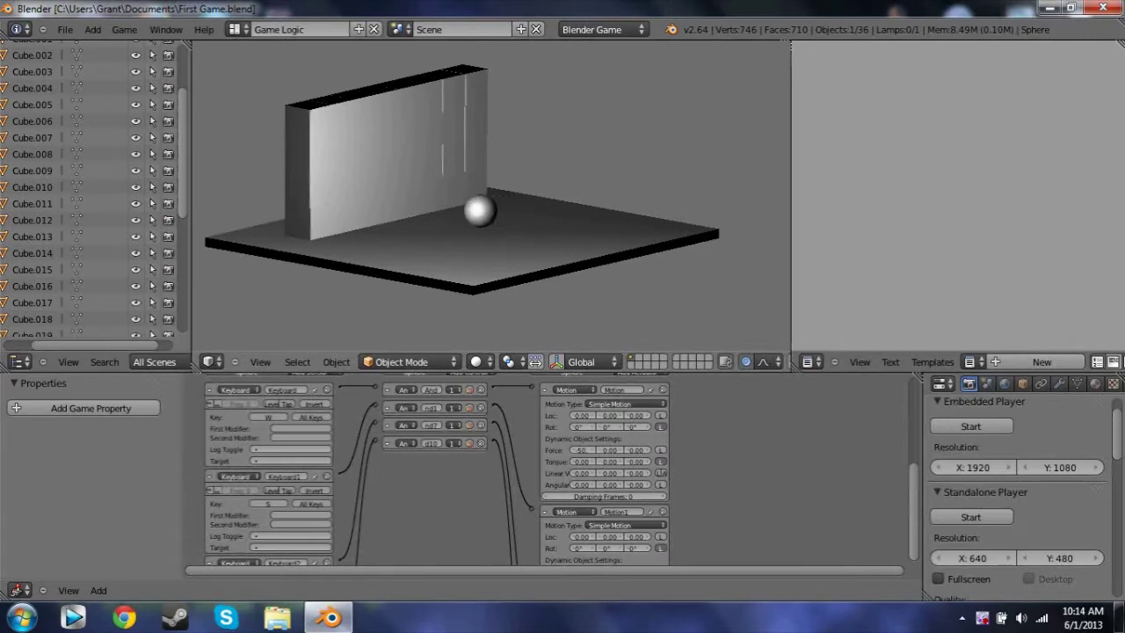
pyautogui.press('w')
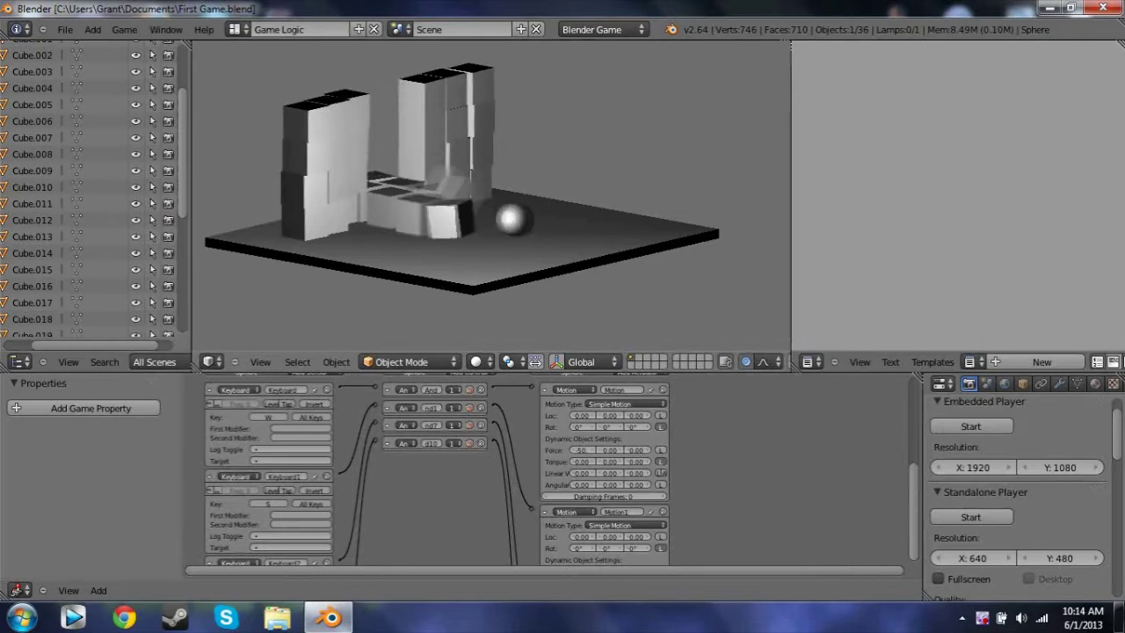
pyautogui.press('w')
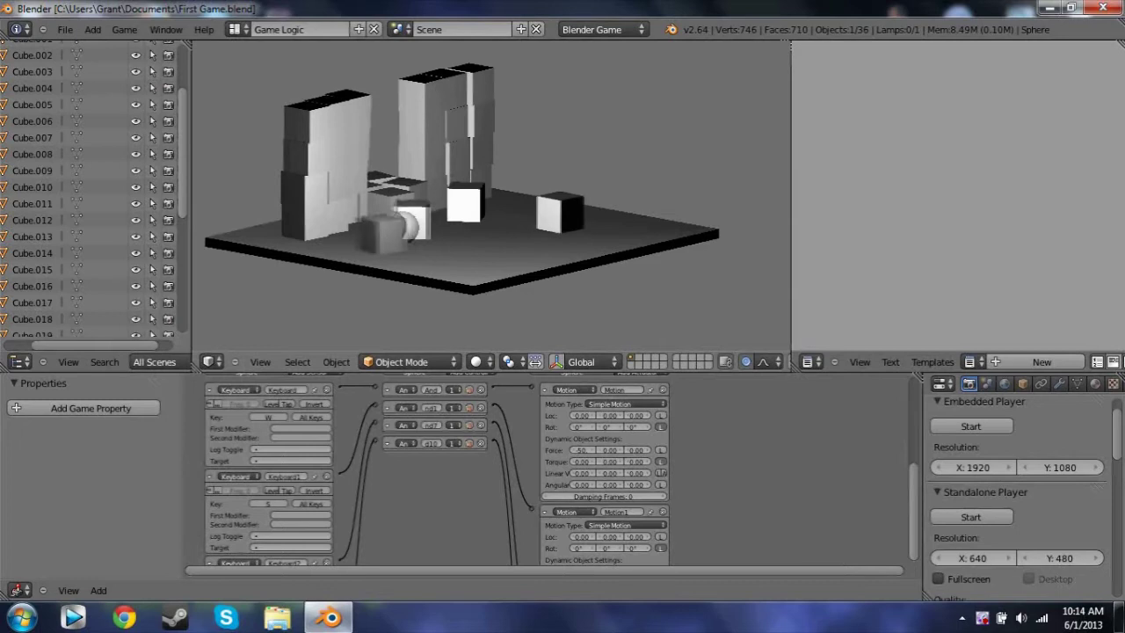
pyautogui.press('s')
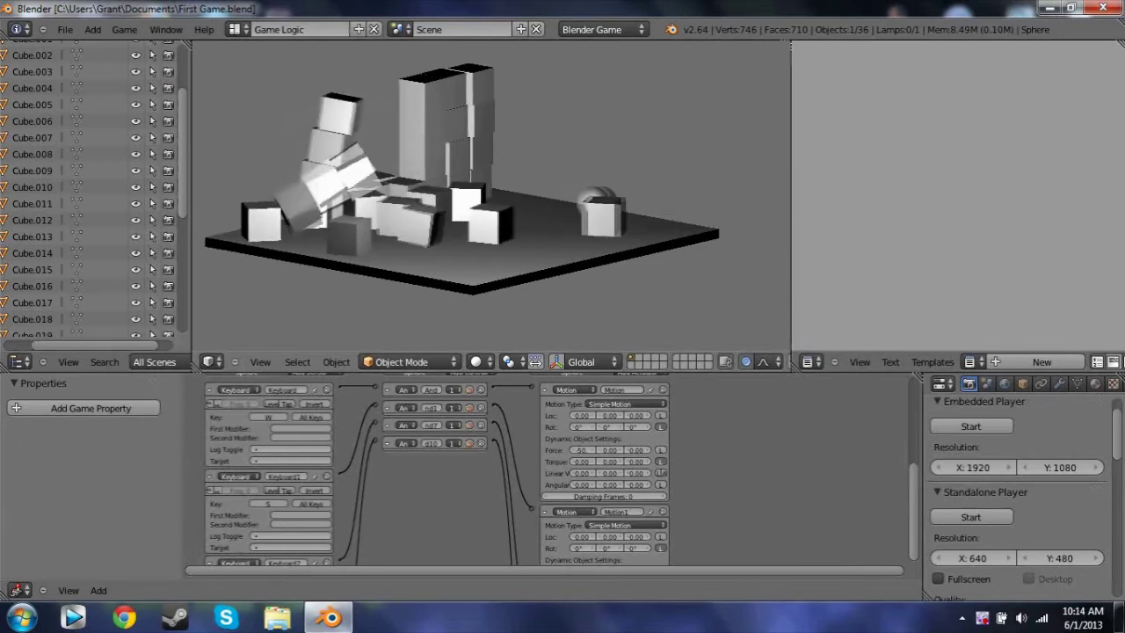
pyautogui.press('w')
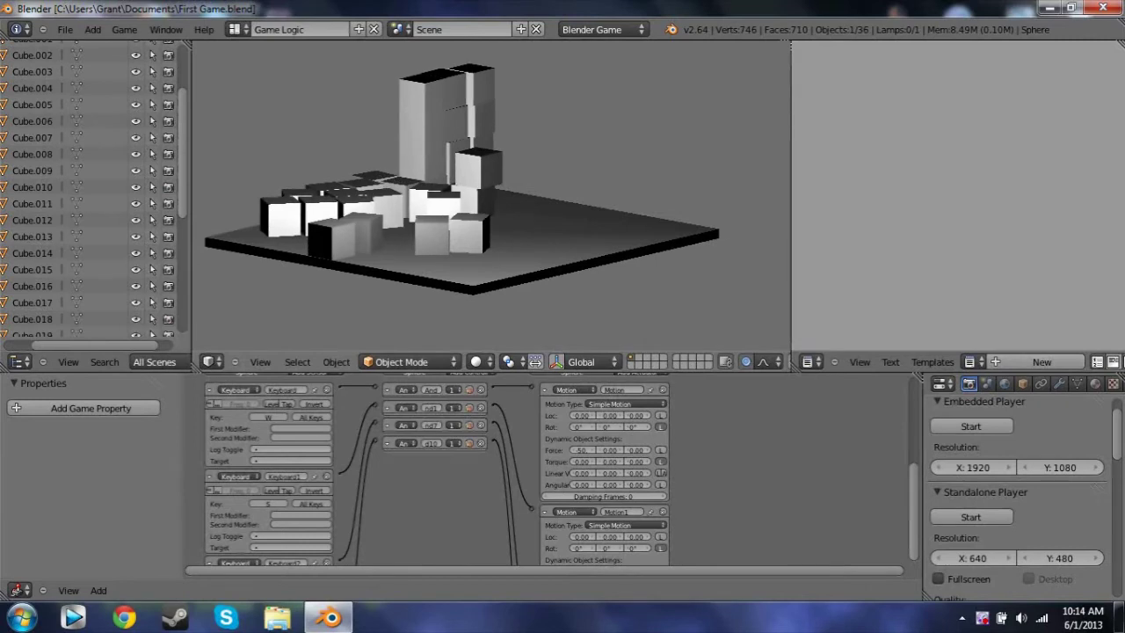
pyautogui.press('Escape')
# Start a new scene by reloading the start-up file.
pyautogui.moveTo(622, 264); pyautogui.dragTo(358, 284, button='middle')
pyautogui.moveTo(517, 232); pyautogui.dragTo(643, 251, button='middle')
pyautogui.scroll(3, 684, 239)
pyautogui.scroll(-3, 615, 238)
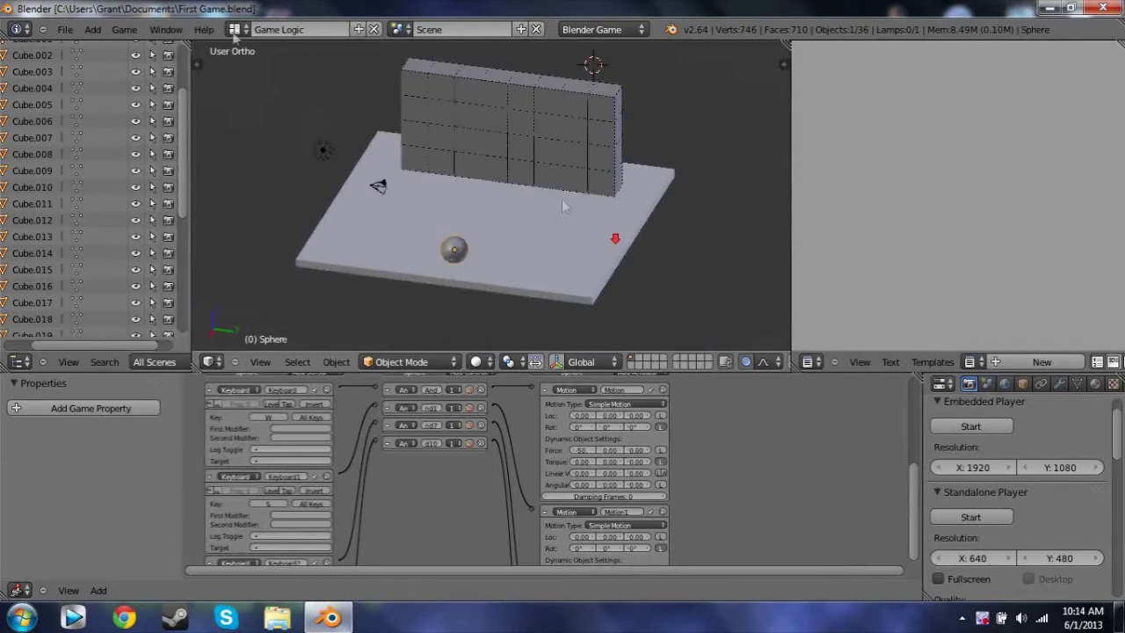
pyautogui.click(67, 29)
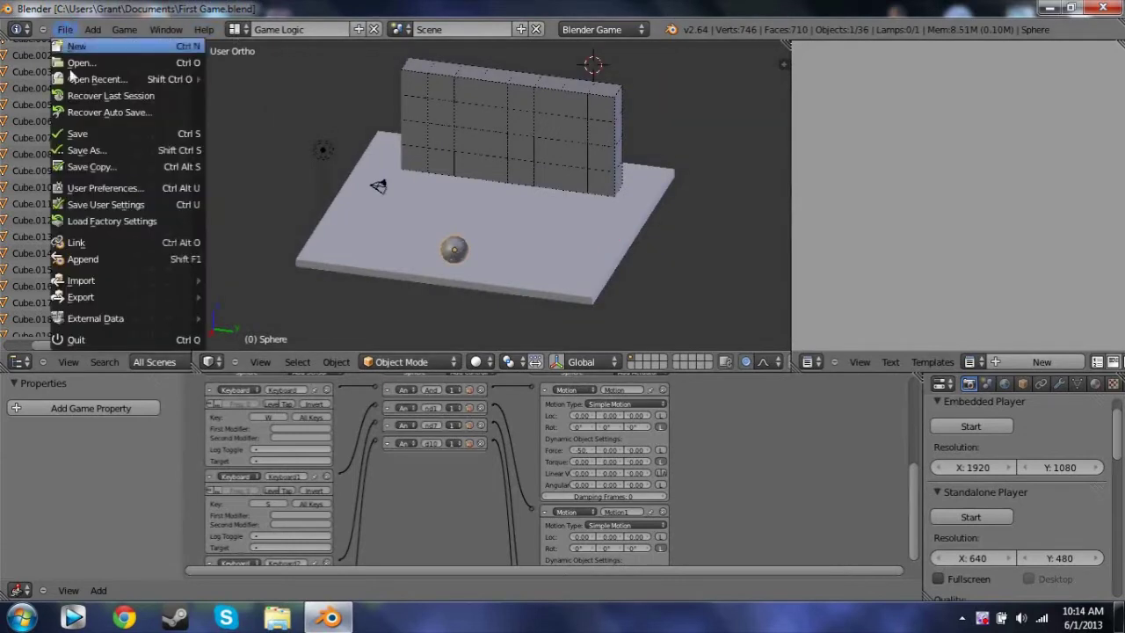
pyautogui.click(70, 43)
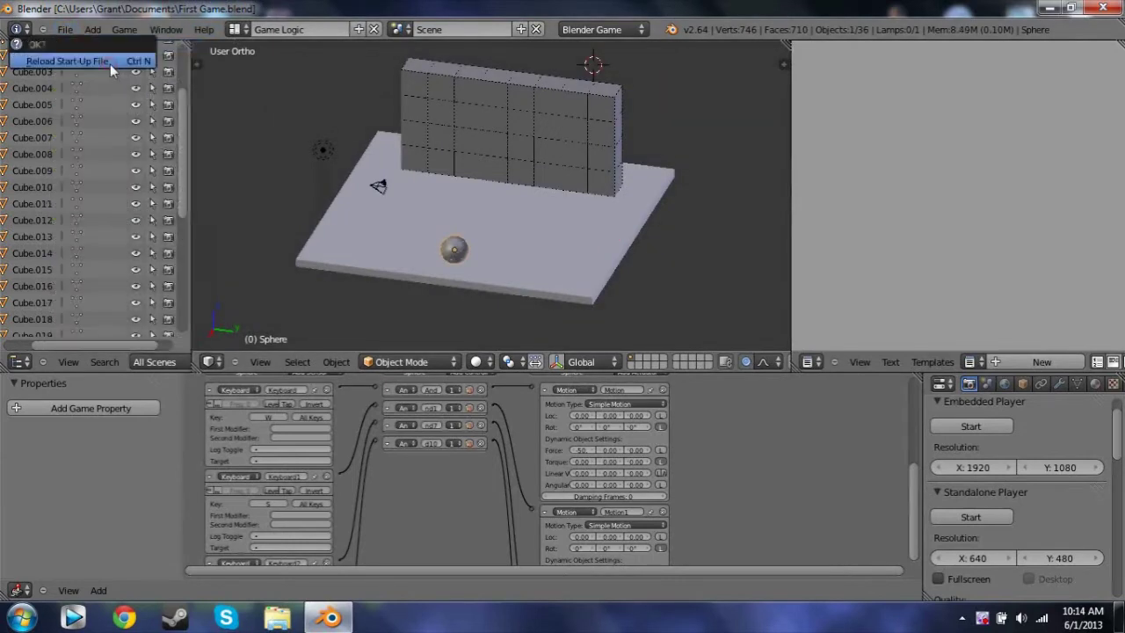
pyautogui.click(110, 62)
# Stretch the default cube along the X axis by a factor of about 5.8.
pyautogui.moveTo(776, 186); pyautogui.dragTo(510, 224, button='middle')
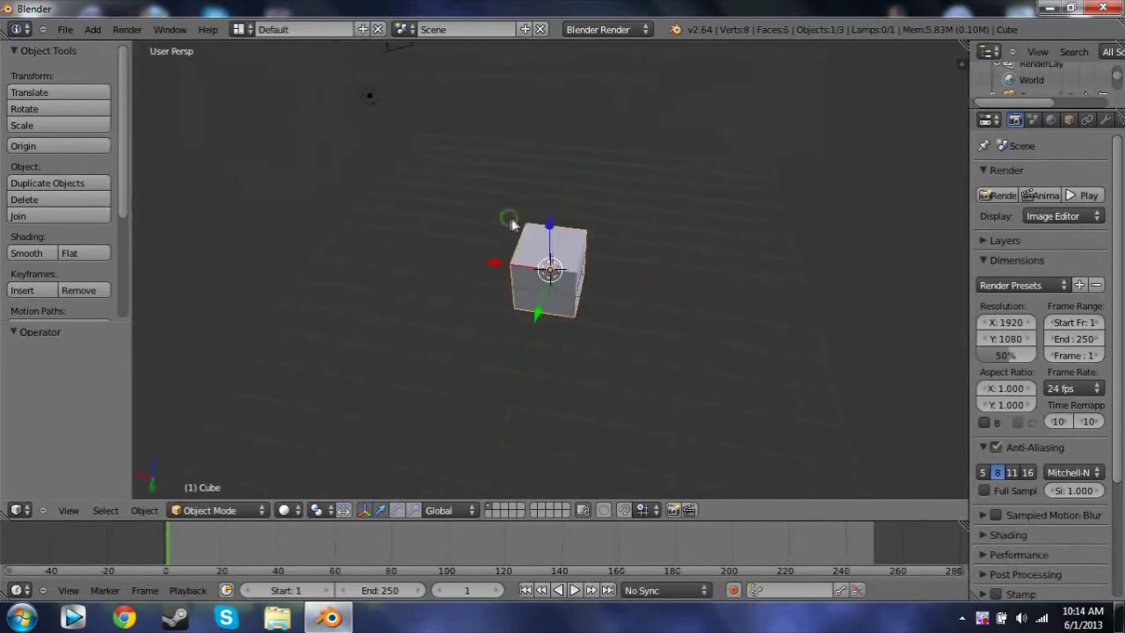
pyautogui.moveTo(451, 290); pyautogui.dragTo(626, 255, button='middle')
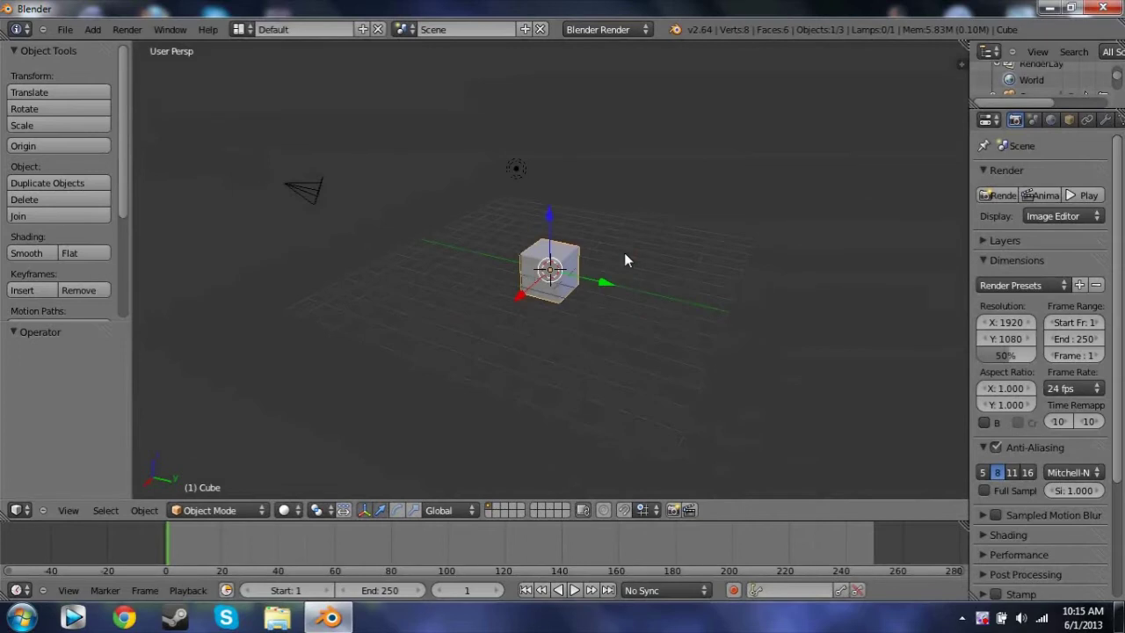
pyautogui.press('s')
pyautogui.press('x')
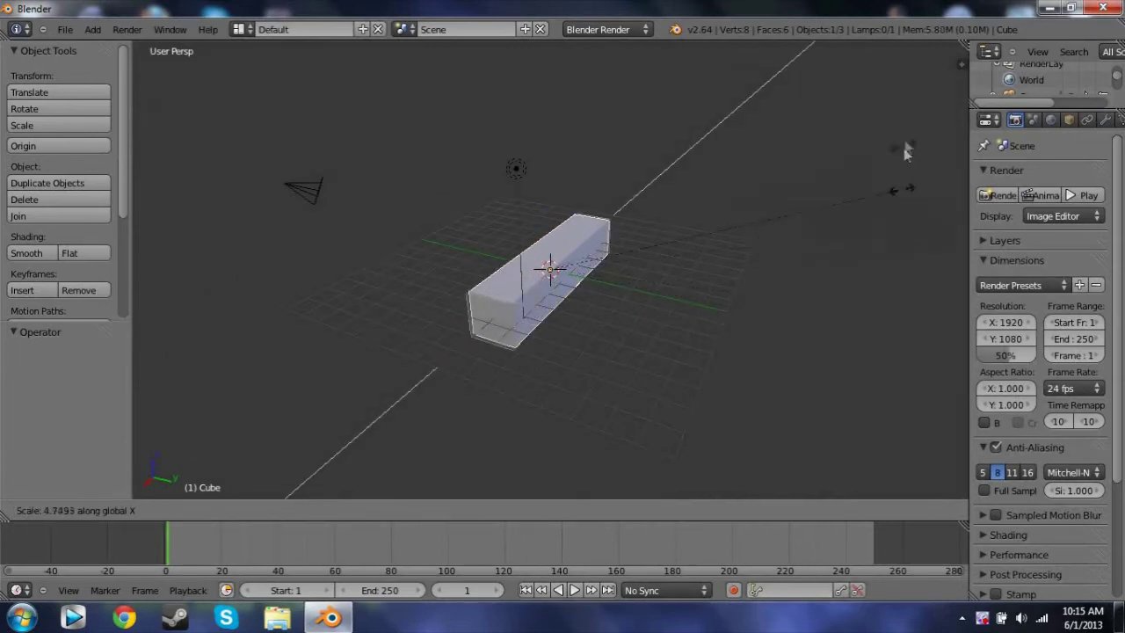
pyautogui.click(944, 68)
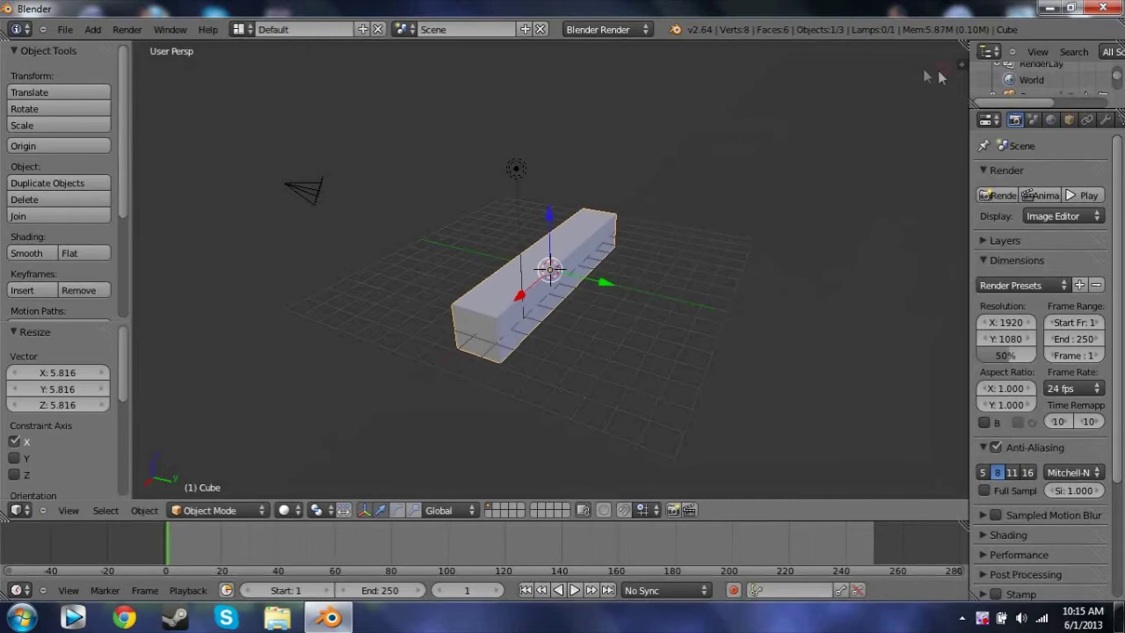
# Delete the stretched cube from the scene.
pyautogui.press('x')
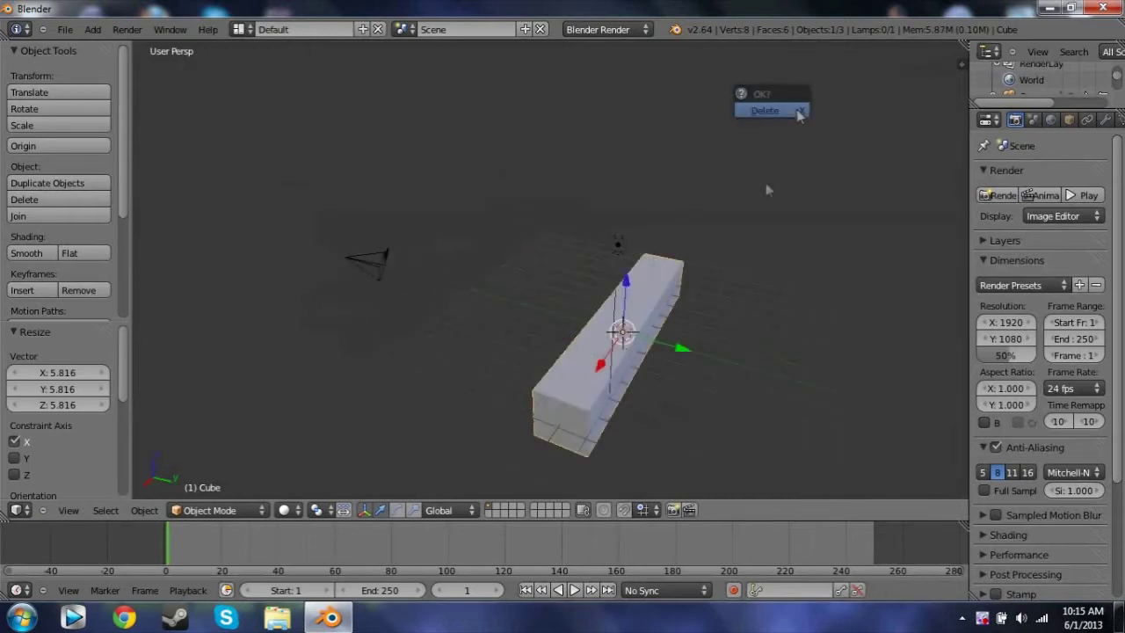
pyautogui.rightClick(677, 258)
pyautogui.press('x')
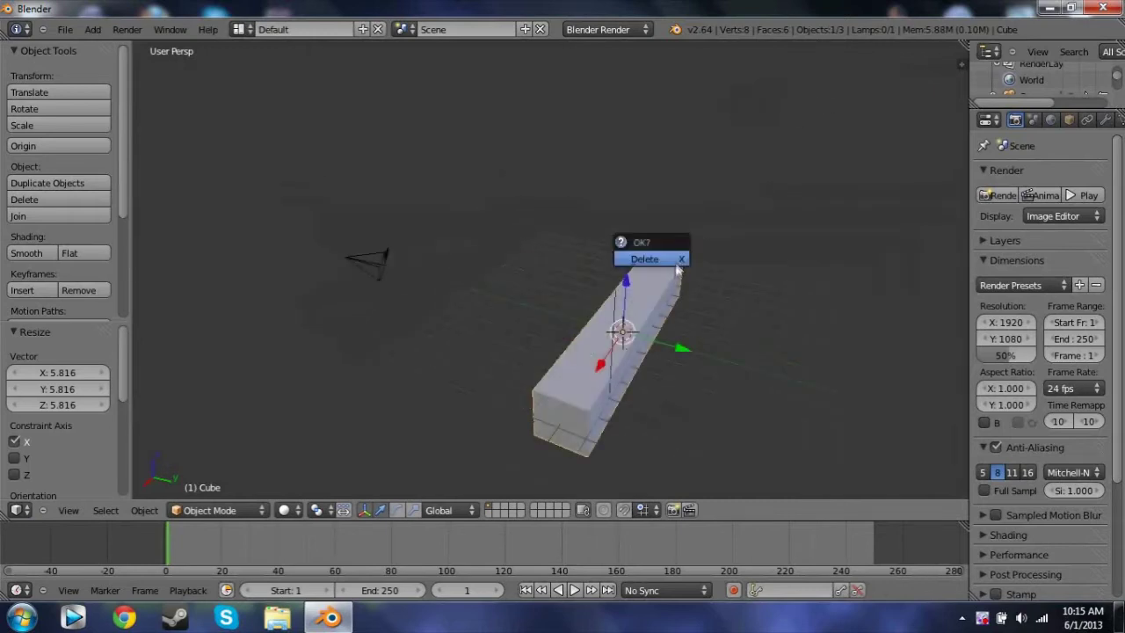
pyautogui.click(672, 261)
# Add a plane mesh at the 3D cursor and move it sideways and down towards the grid.
pyautogui.click(63, 30)
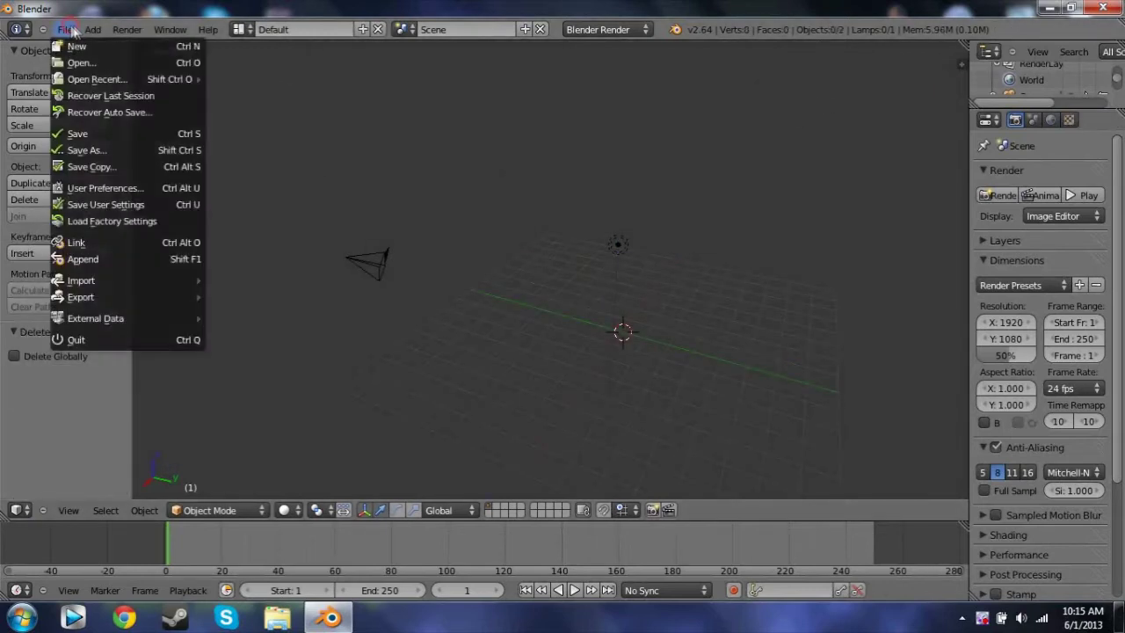
pyautogui.hotkey('shift', 'a')
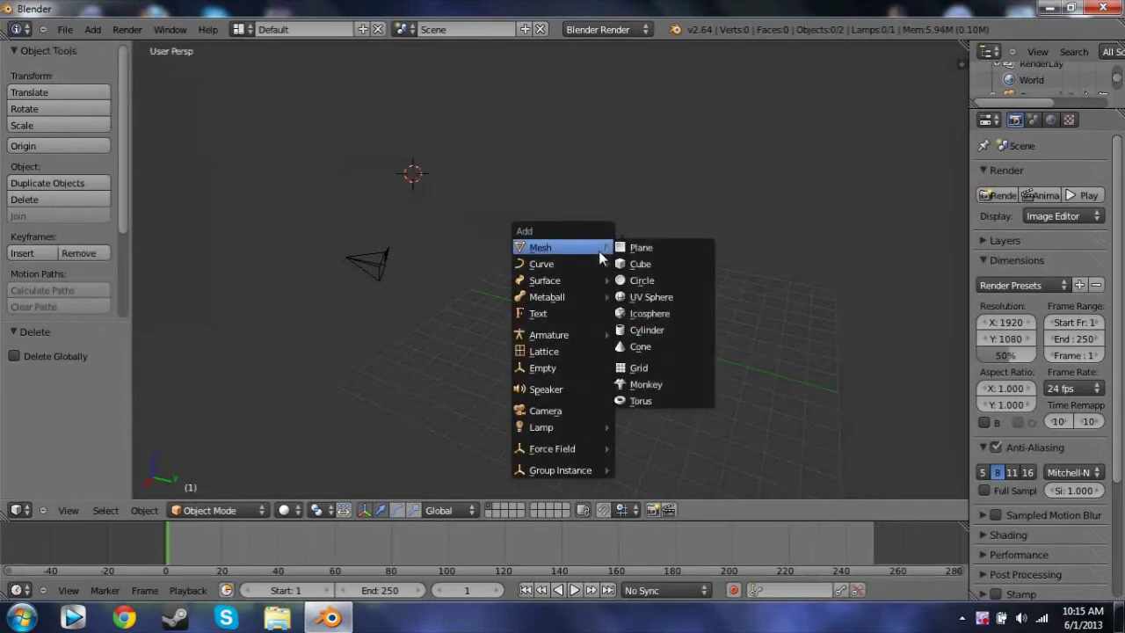
pyautogui.click(626, 247)
pyautogui.moveTo(465, 187); pyautogui.dragTo(675, 288)
pyautogui.moveTo(644, 147); pyautogui.dragTo(659, 290)
# Scale the plane up evenly on all axes.
pyautogui.moveTo(697, 318); pyautogui.dragTo(610, 449, button='middle')
pyautogui.press('s')
pyautogui.click(749, 231)
pyautogui.press('s')
pyautogui.press('x')
pyautogui.click(902, 175)
pyautogui.hotkey('ctrl', 'z')
# Enlarge the plane evenly in two more passes, the last by a factor of about 3.56, to form a large floor.
pyautogui.press('s')
pyautogui.click(862, 100)
pyautogui.scroll(-10, 738, 196)
pyautogui.press('s')
pyautogui.click(776, 102)
# Scale the plane along the Z axis by a factor of about 0.32.
pyautogui.scroll(6, 736, 176)
pyautogui.moveTo(678, 263); pyautogui.dragTo(775, 188, button='middle')
pyautogui.scroll(2, 768, 205)
pyautogui.moveTo(751, 308); pyautogui.dragTo(793, 246, button='middle')
pyautogui.press('s')
pyautogui.press('z')
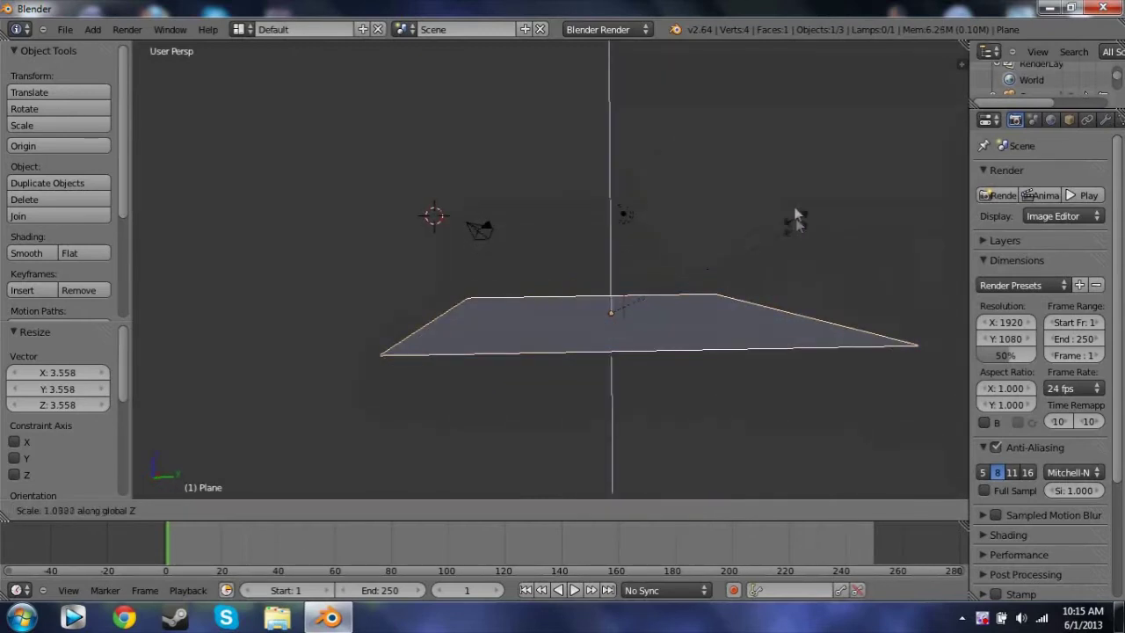
pyautogui.click(630, 259)
# Add a cube mesh at the 3D cursor, move it over the plane and lower it by about 3.8 units.
pyautogui.moveTo(631, 260); pyautogui.dragTo(718, 459, button='middle')
pyautogui.scroll(3, 583, 397)
pyautogui.scroll(-3, 419, 375)
pyautogui.scroll(-2, 754, 339)
pyautogui.scroll(3, 729, 422)
pyautogui.moveTo(728, 422); pyautogui.dragTo(777, 318, button='middle')
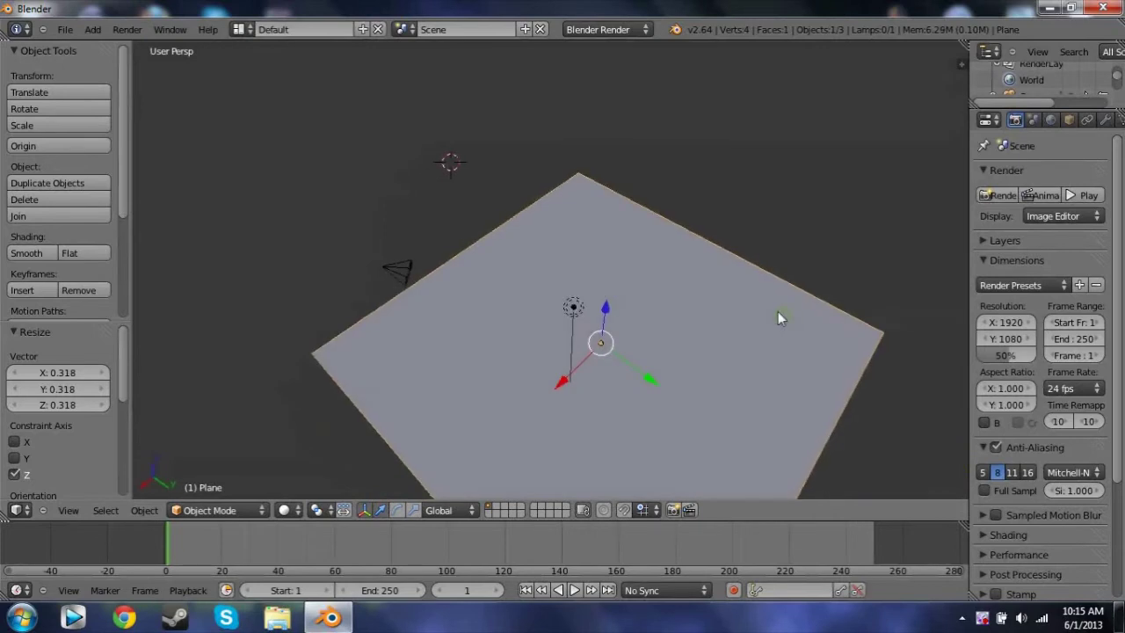
pyautogui.click(68, 29)
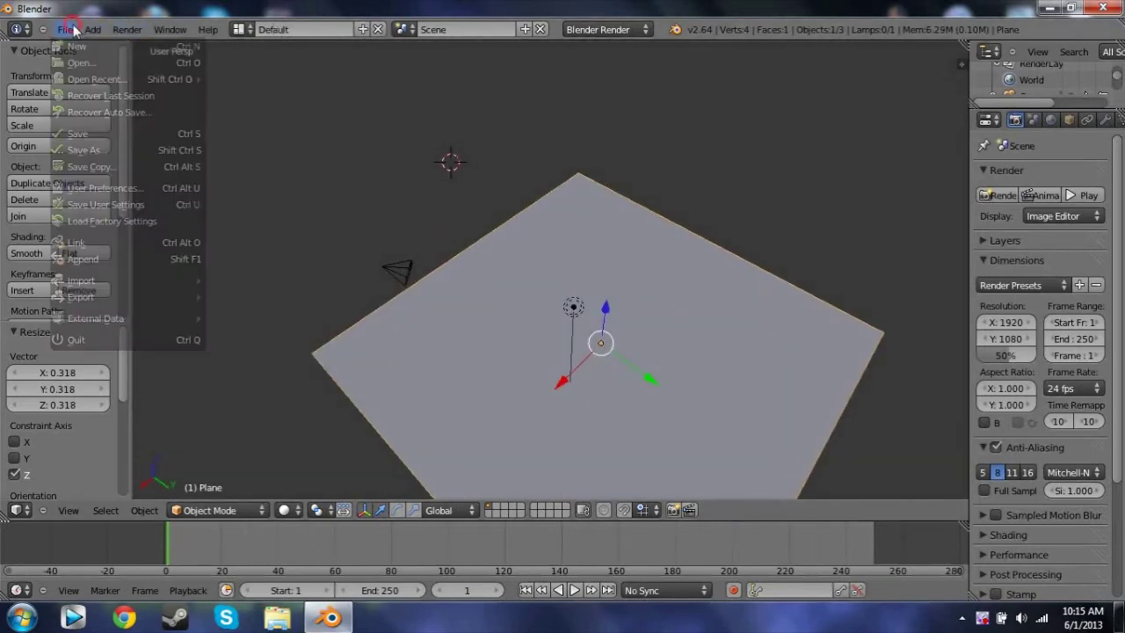
pyautogui.moveTo(96, 30)
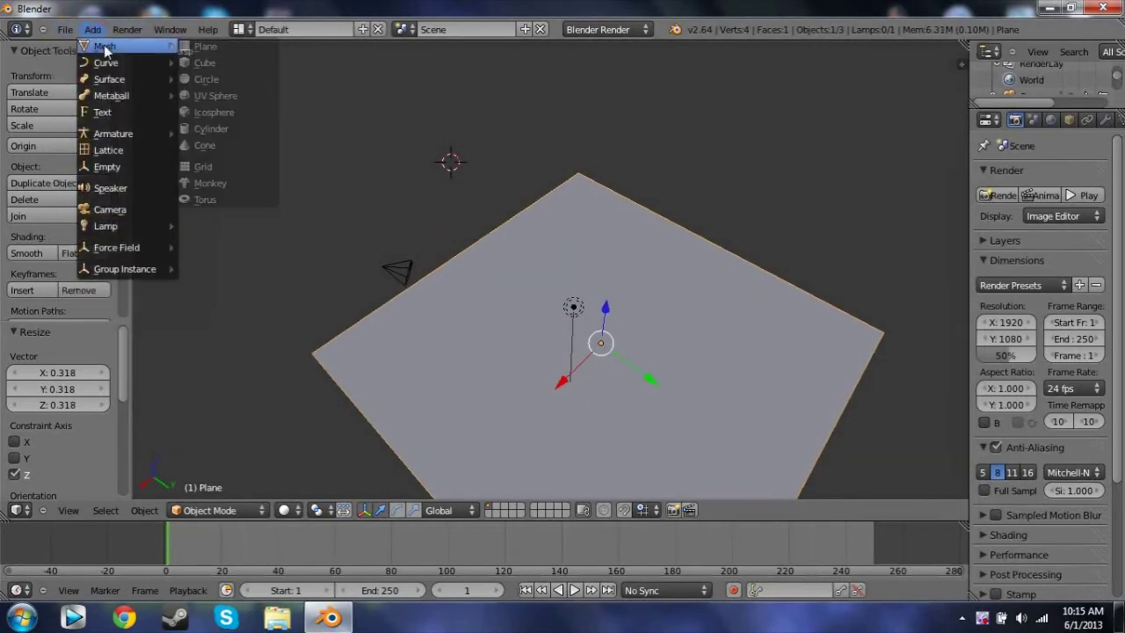
pyautogui.click(199, 66)
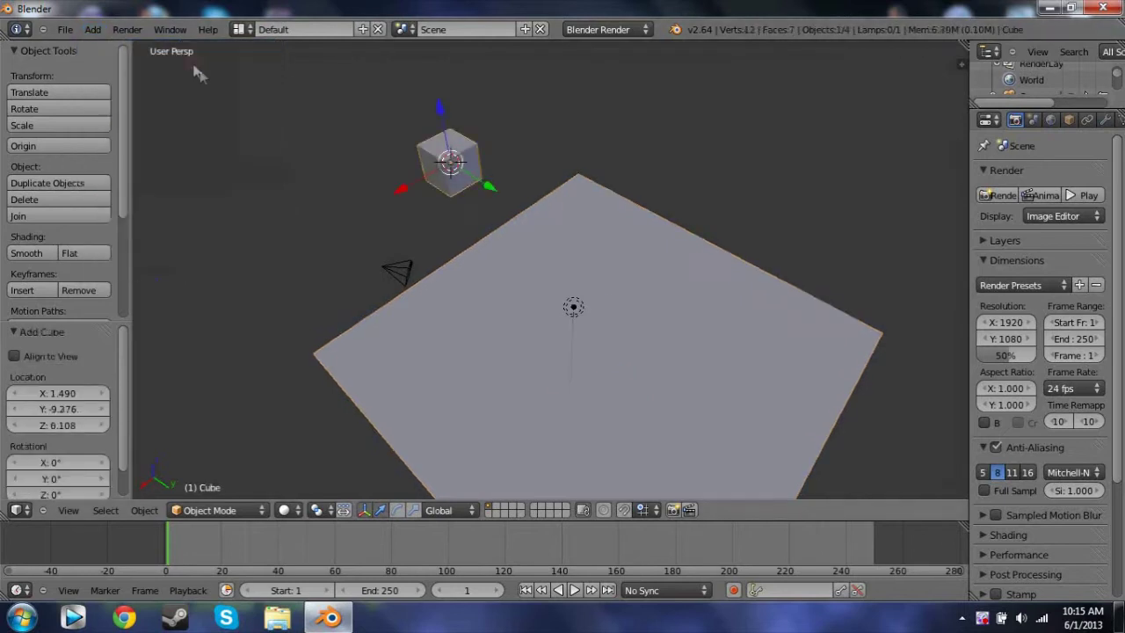
pyautogui.moveTo(489, 188); pyautogui.dragTo(724, 282)
pyautogui.moveTo(666, 253); pyautogui.dragTo(721, 369)
# In the right side view, lower the cube slightly towards the plane and shift it along the negative Y direction.
pyautogui.moveTo(722, 375); pyautogui.dragTo(828, 355, button='middle')
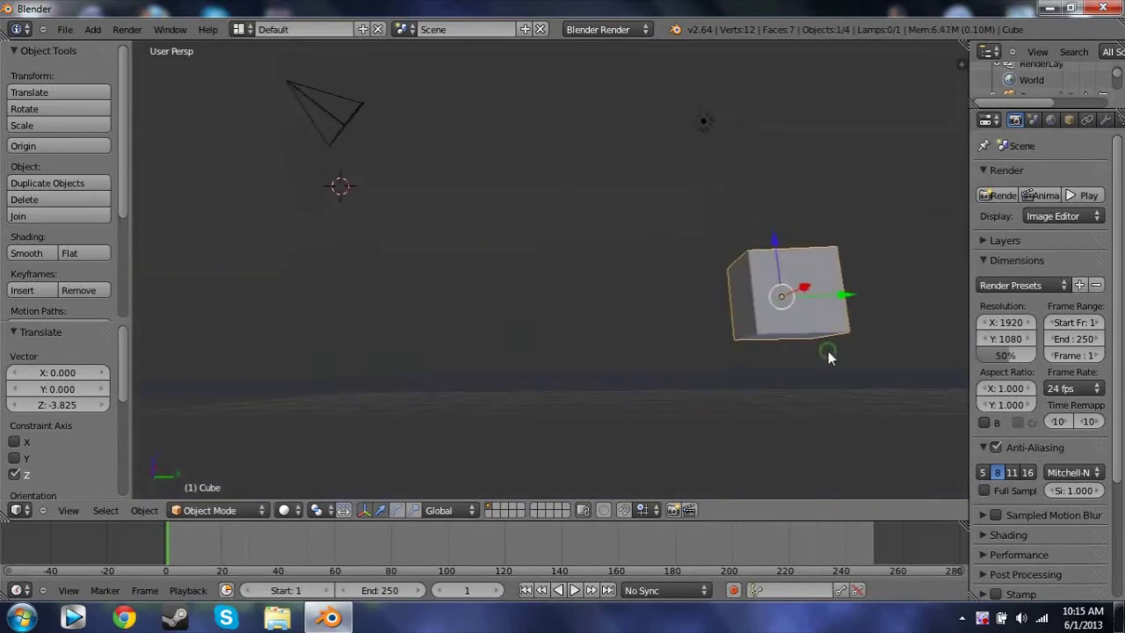
pyautogui.press('KP_3')
pyautogui.keyDown('shift'); pyautogui.moveTo(808, 399); pyautogui.dragTo(717, 279, button='middle'); pyautogui.keyUp('shift')
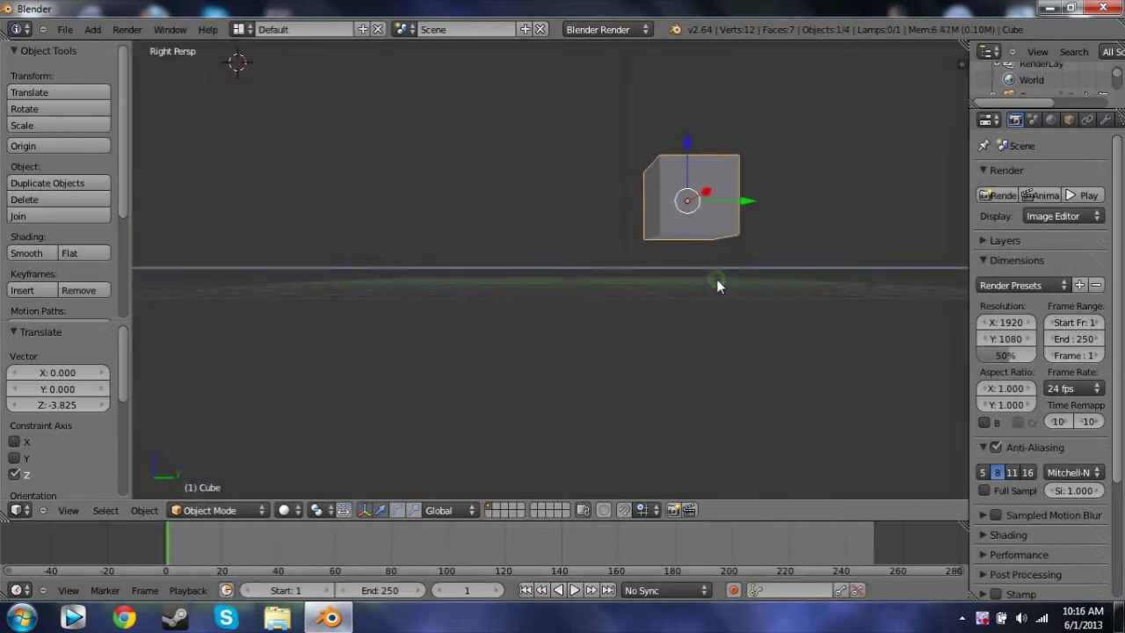
pyautogui.moveTo(691, 149); pyautogui.dragTo(692, 163)
pyautogui.moveTo(763, 239); pyautogui.dragTo(653, 248)
# Move the cube across the plane to near its edge, with a final shift of about -4.25 along Y.
pyautogui.moveTo(602, 236); pyautogui.dragTo(480, 296, button='middle')
pyautogui.moveTo(497, 274); pyautogui.dragTo(746, 258)
pyautogui.moveTo(847, 260); pyautogui.dragTo(745, 212)
pyautogui.moveTo(745, 211); pyautogui.dragTo(890, 180, button='middle')
pyautogui.scroll(3, 639, 200)
pyautogui.scroll(-3, 639, 207)
pyautogui.moveTo(786, 322); pyautogui.dragTo(717, 239, button='middle')
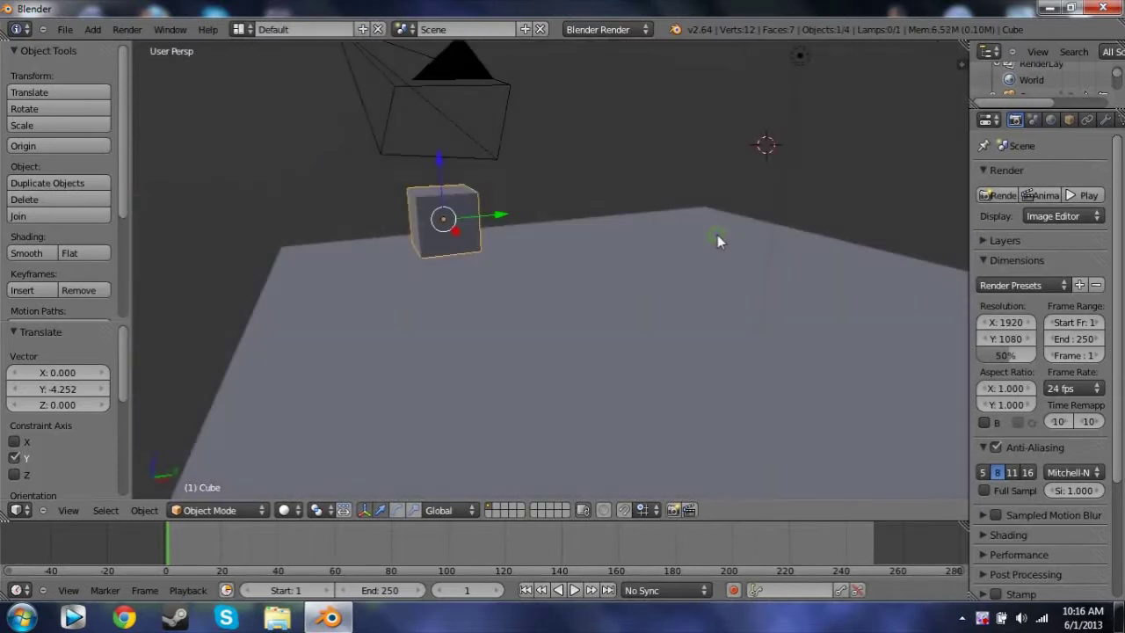
# Widen the properties editor, open the cube's physics settings and enlarge the outliner to list the scene objects.
pyautogui.moveTo(967, 181); pyautogui.dragTo(803, 227)
pyautogui.moveTo(689, 205); pyautogui.dragTo(679, 224, button='middle')
pyautogui.moveTo(803, 273); pyautogui.dragTo(874, 274)
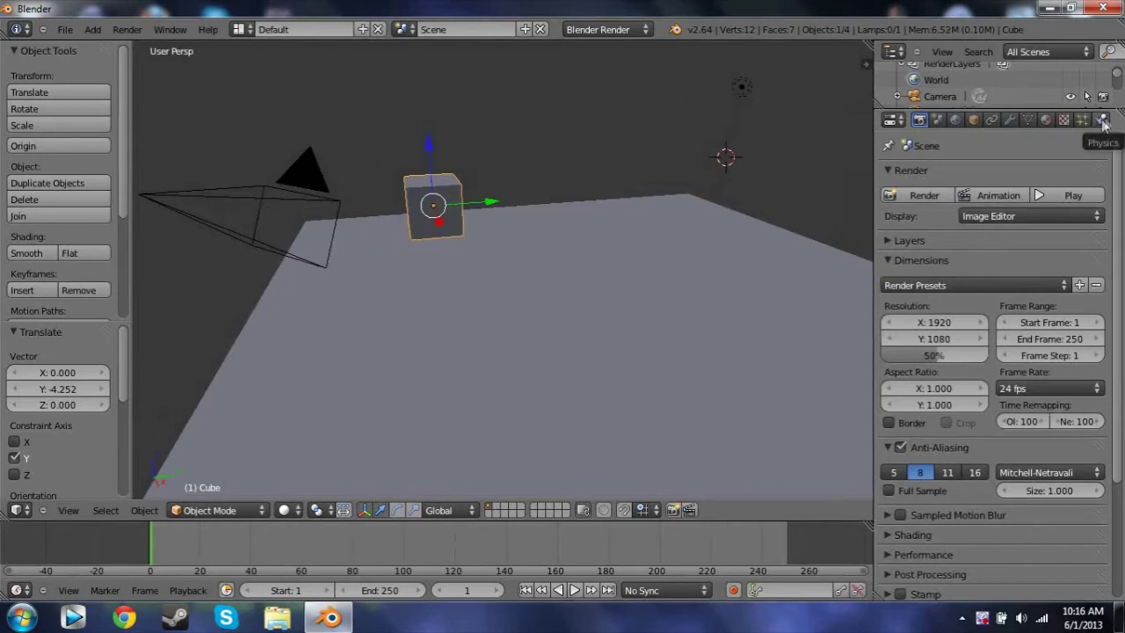
pyautogui.click(1103, 121)
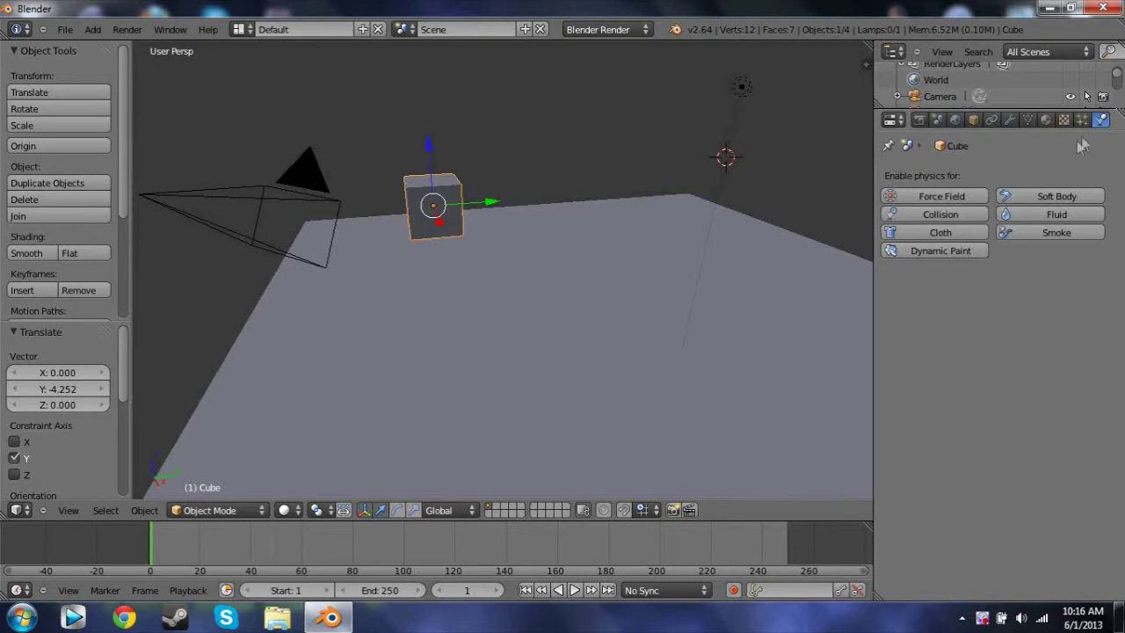
pyautogui.moveTo(1065, 112); pyautogui.dragTo(1071, 180)
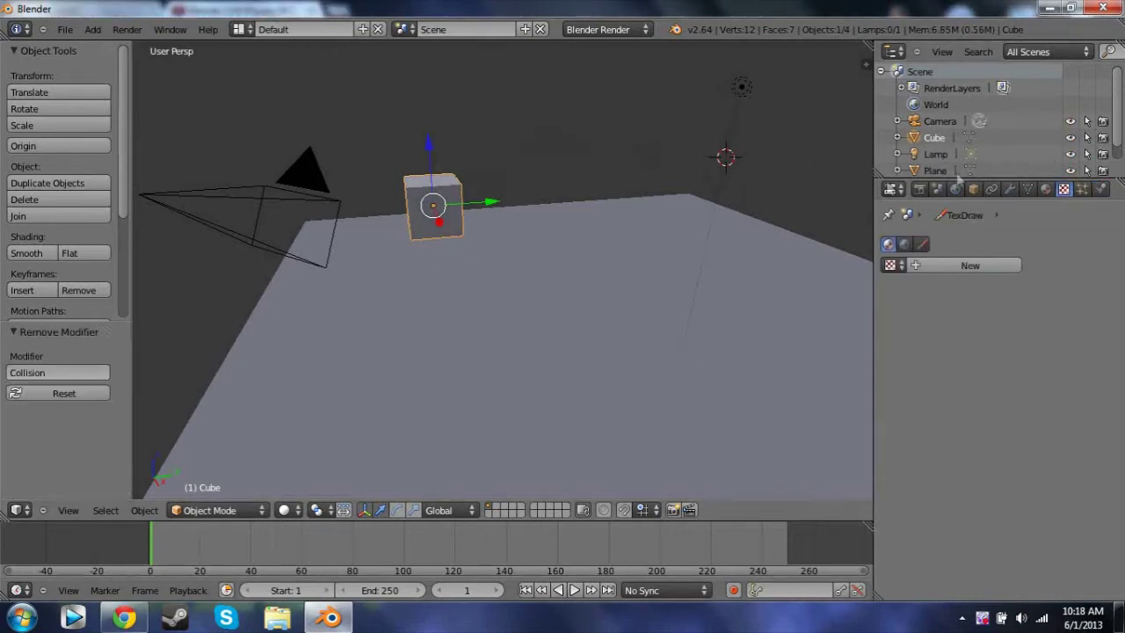
# Show the cube's physics settings and switch the render engine to Blender Game.
pyautogui.click(1102, 189)
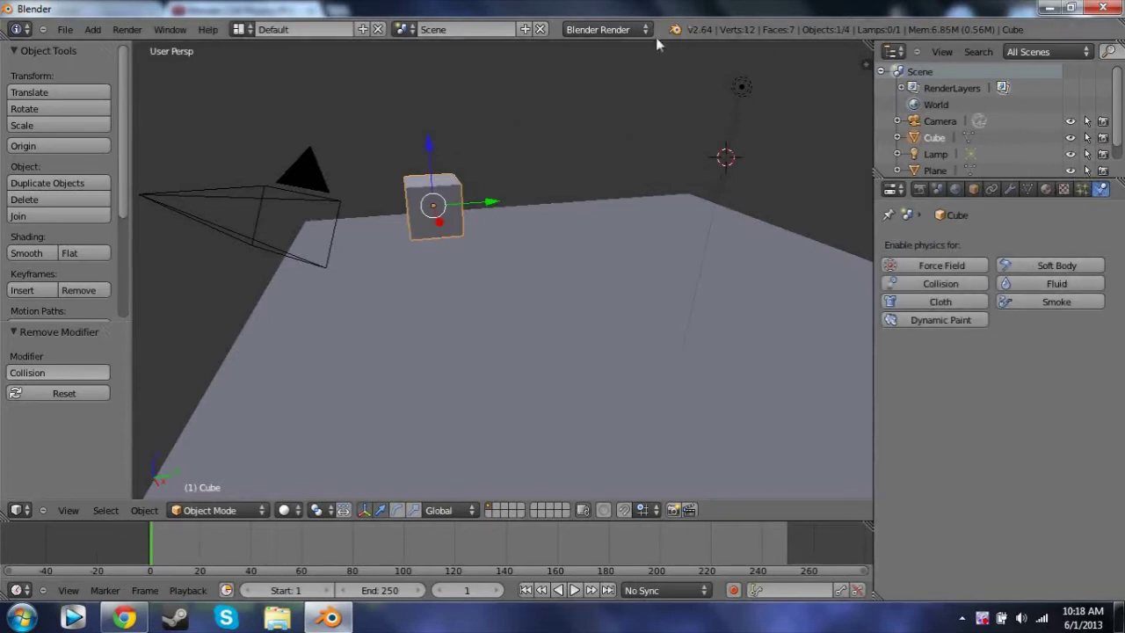
pyautogui.click(596, 31)
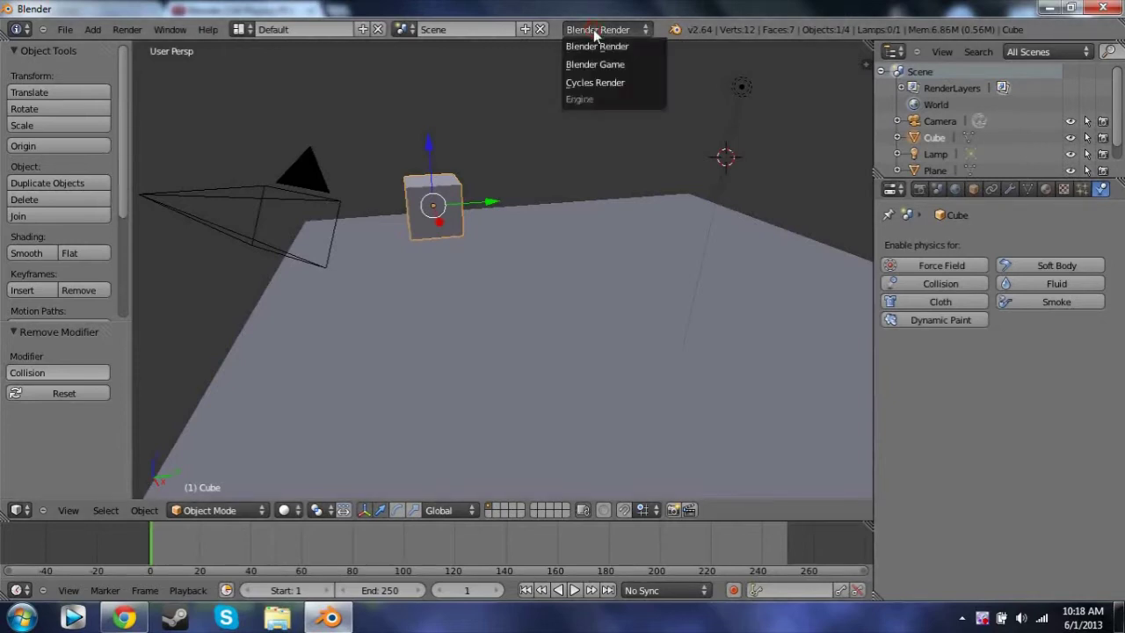
pyautogui.click(595, 64)
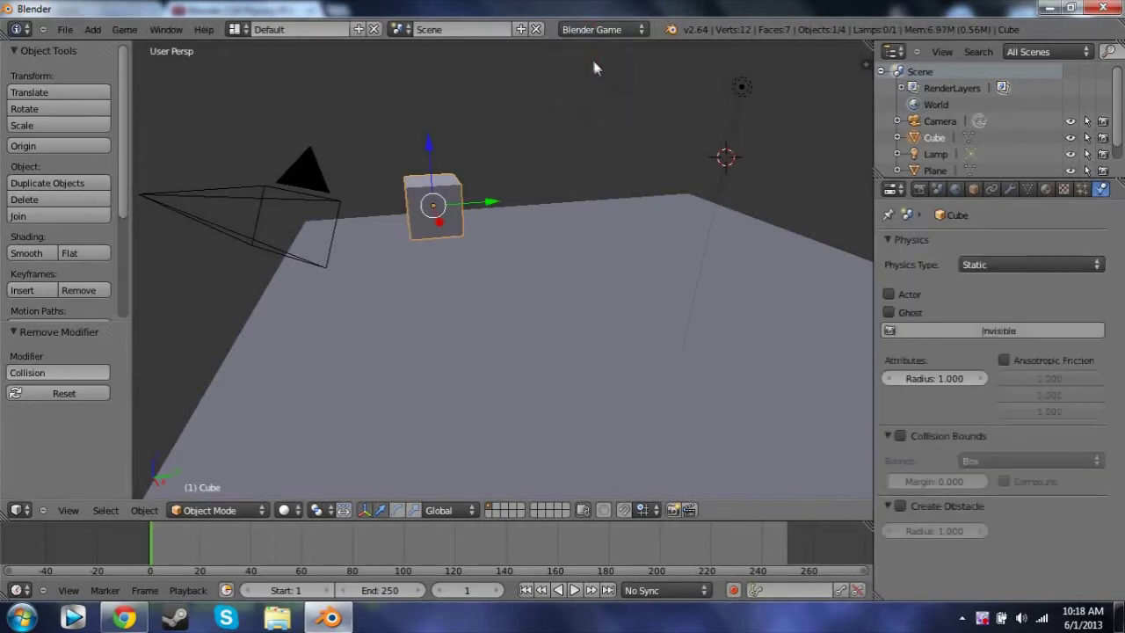
# Set the cube's physics type to Rigid Body.
pyautogui.moveTo(585, 116); pyautogui.dragTo(476, 146, button='middle')
pyautogui.moveTo(553, 178); pyautogui.dragTo(591, 180, button='middle')
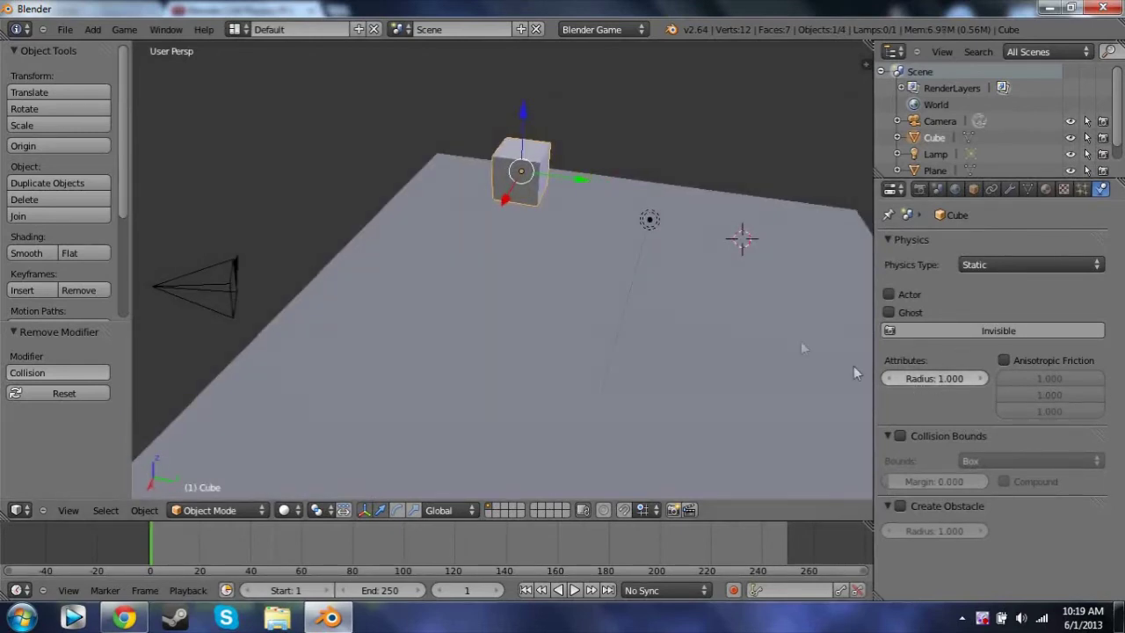
pyautogui.scroll(2, 659, 319)
pyautogui.moveTo(659, 320); pyautogui.dragTo(691, 307, button='middle')
pyautogui.scroll(2, 688, 299)
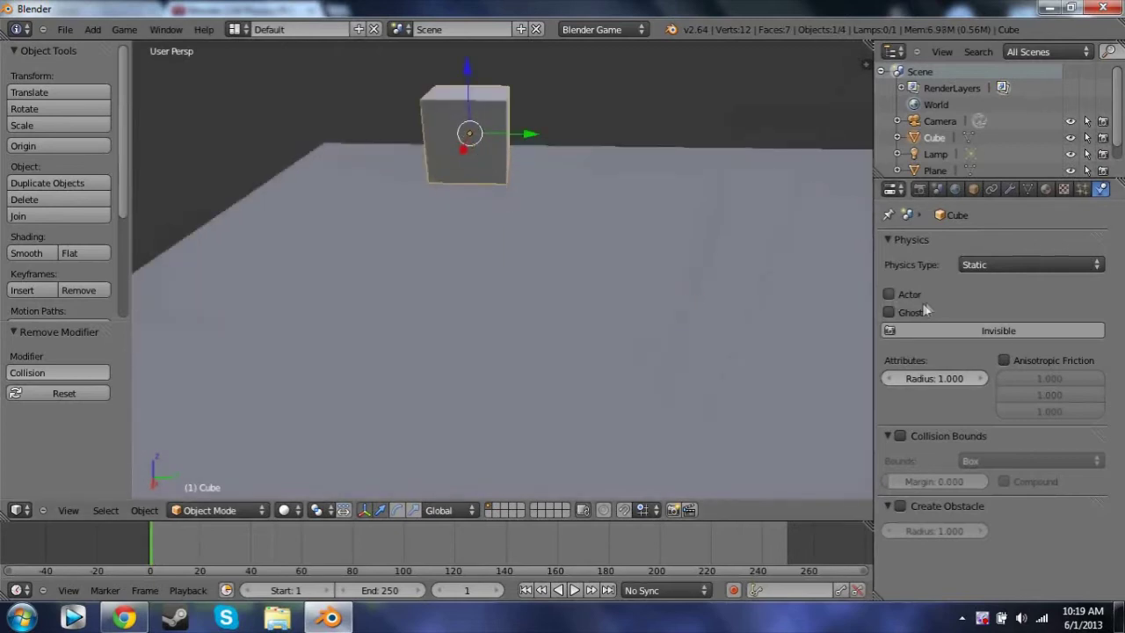
pyautogui.click(981, 263)
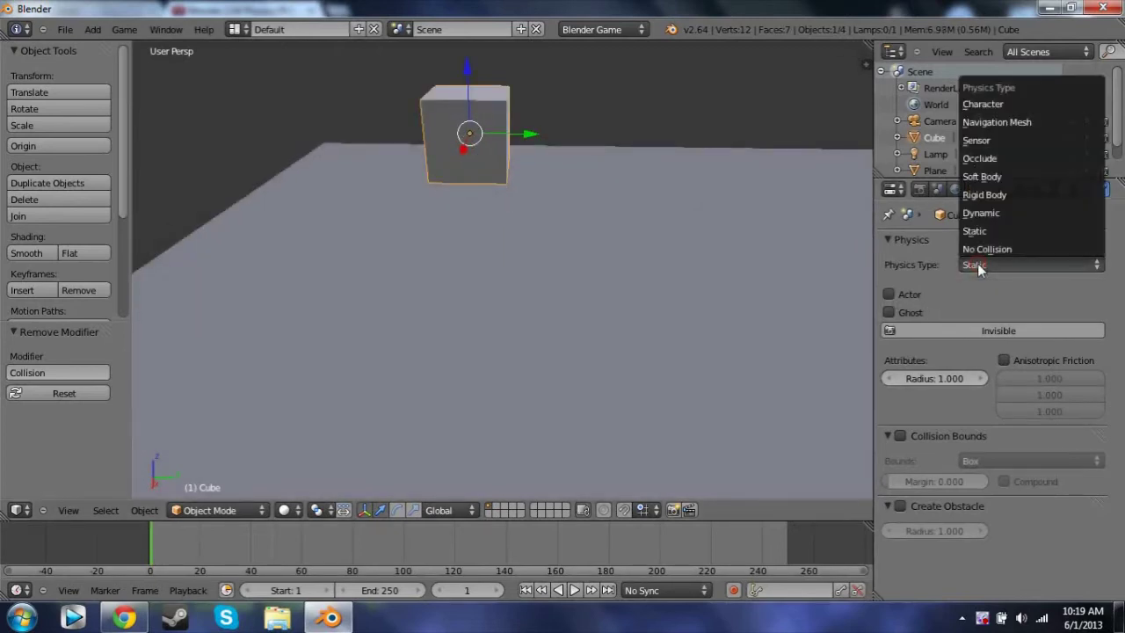
pyautogui.click(994, 194)
# Select the cube and the plane in turn, ending on the plane, to compare their physics settings.
pyautogui.moveTo(483, 248); pyautogui.dragTo(452, 263, button='middle')
pyautogui.scroll(-4, 452, 264)
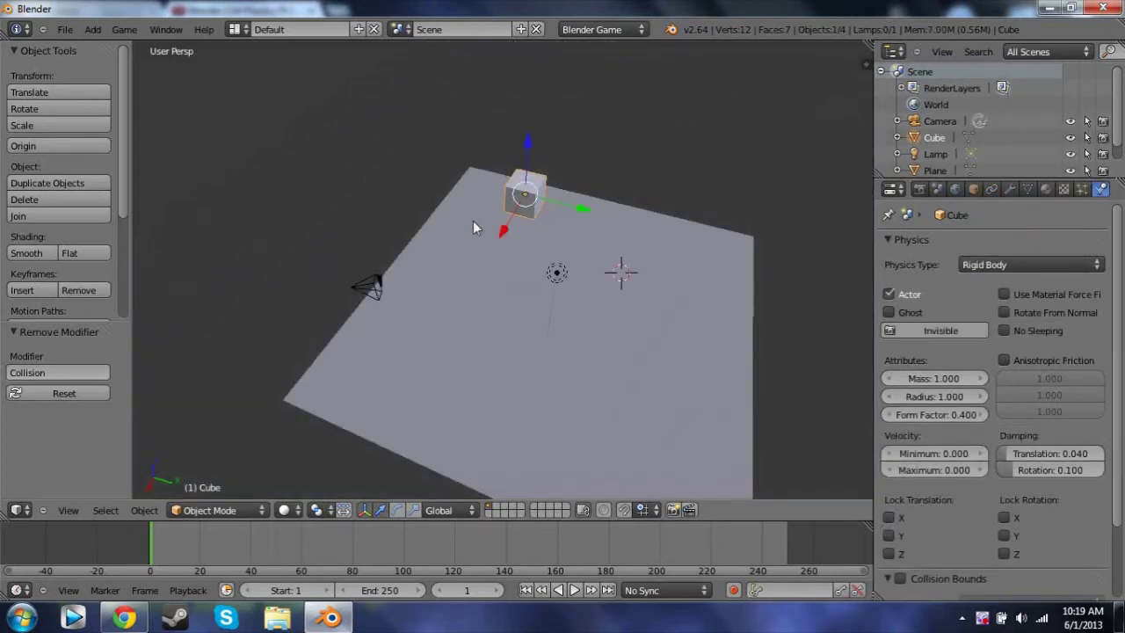
pyautogui.moveTo(528, 236); pyautogui.dragTo(500, 334, button='middle')
pyautogui.scroll(3, 519, 357)
pyautogui.rightClick(458, 256)
pyautogui.rightClick(458, 220)
pyautogui.rightClick(489, 247)
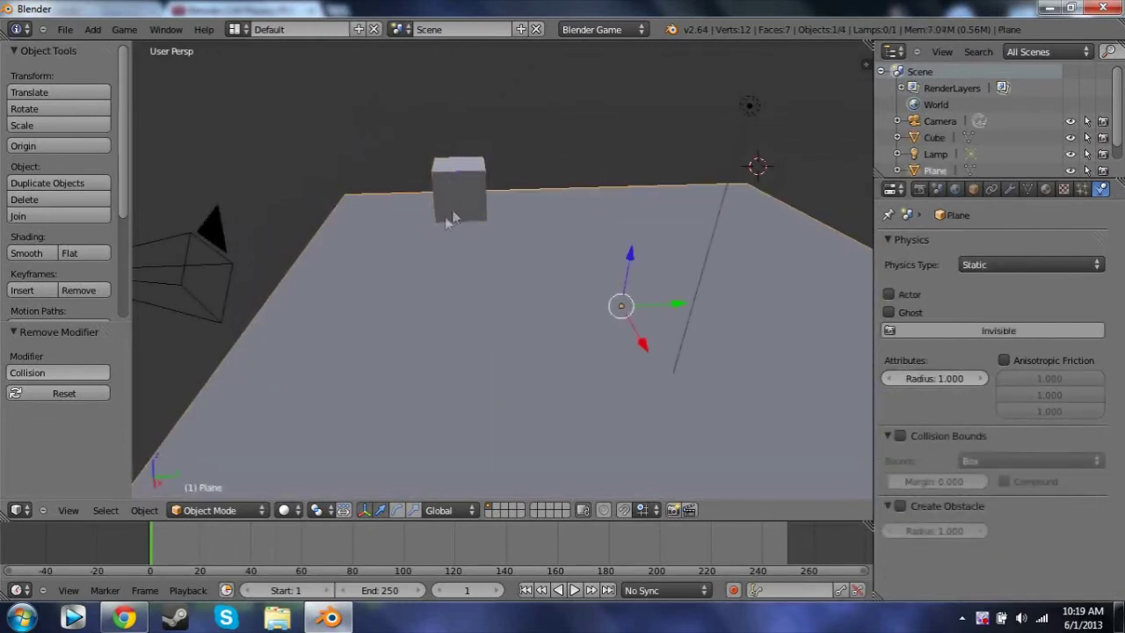
# Raise the cube about 3.1 units along Z and run the game to test its fall onto the plane.
pyautogui.rightClick(466, 203)
pyautogui.moveTo(635, 179); pyautogui.dragTo(657, 200, button='middle')
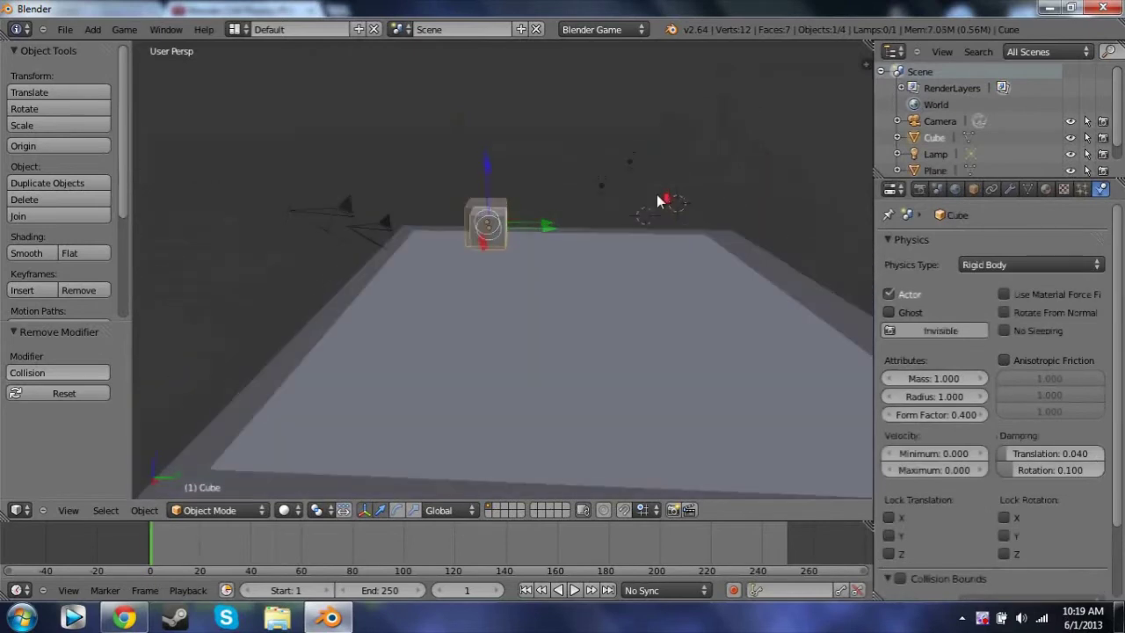
pyautogui.press('g')
pyautogui.press('z')
pyautogui.click(492, 118)
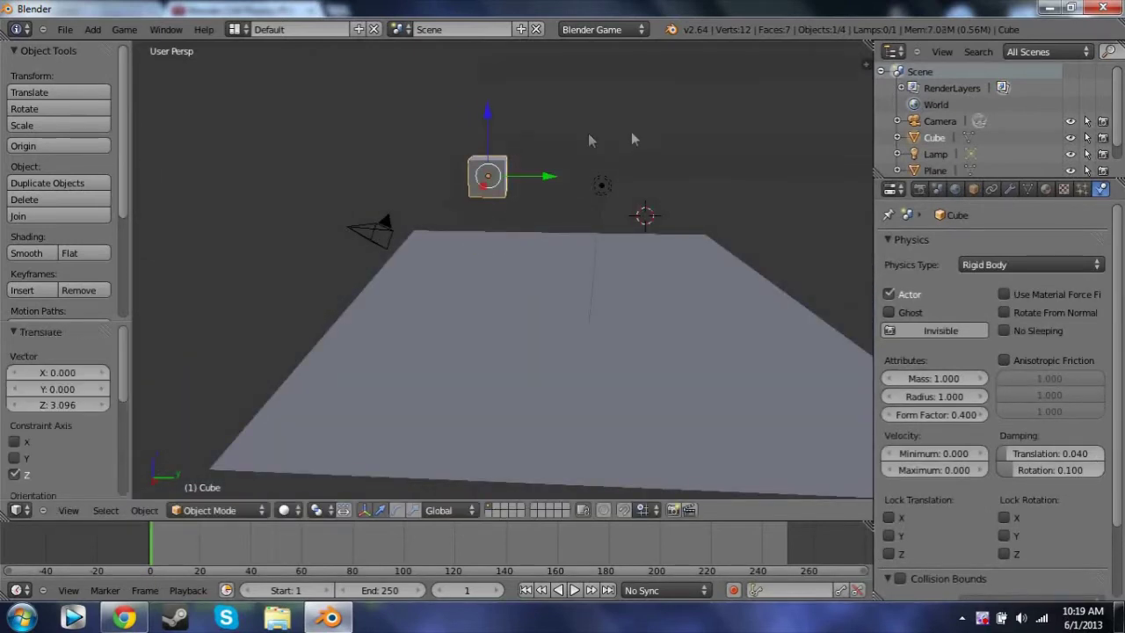
pyautogui.press('p')
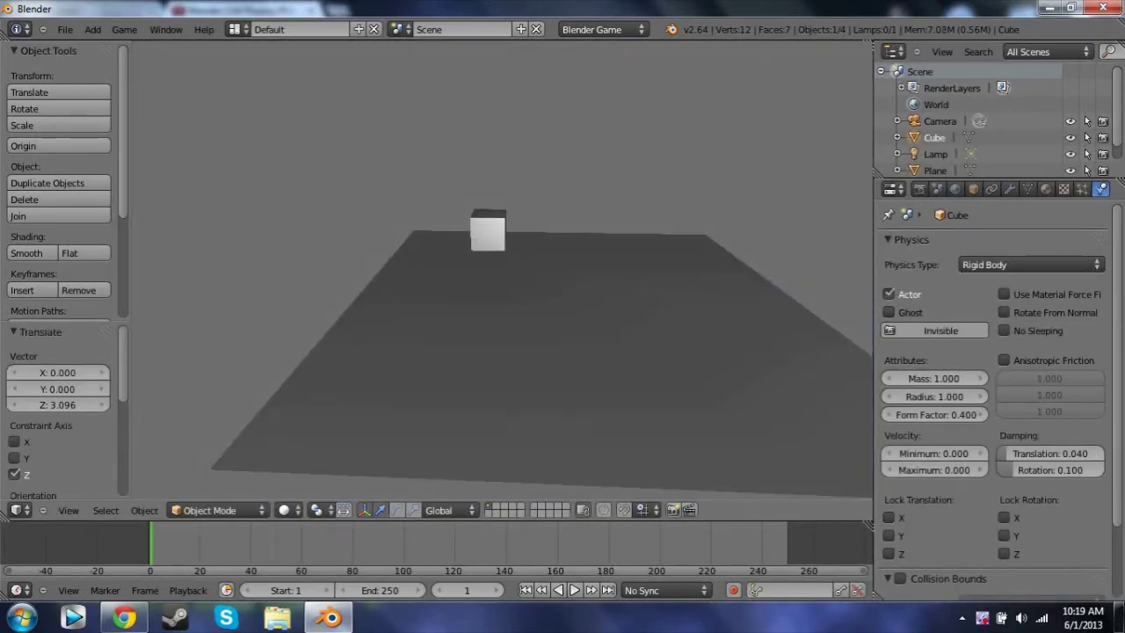
pyautogui.press('Escape')
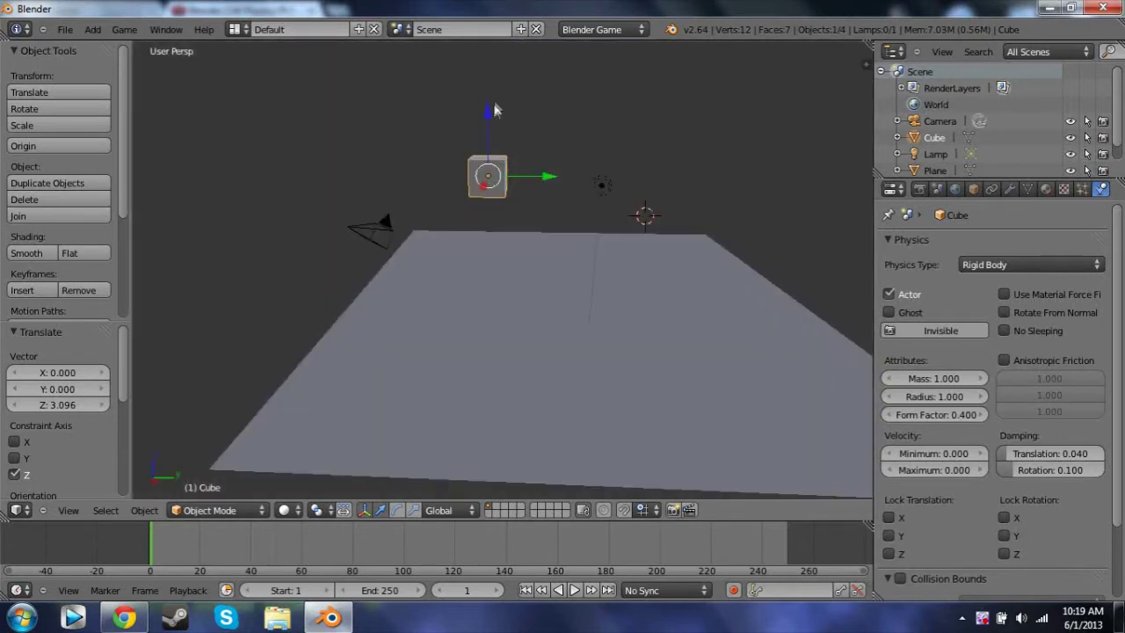
# Lower the cube about 3.15 units along Z, back down to the floor plane.
pyautogui.press('g')
pyautogui.press('z')
pyautogui.click(493, 170)
pyautogui.moveTo(507, 173); pyautogui.dragTo(604, 202, button='middle')
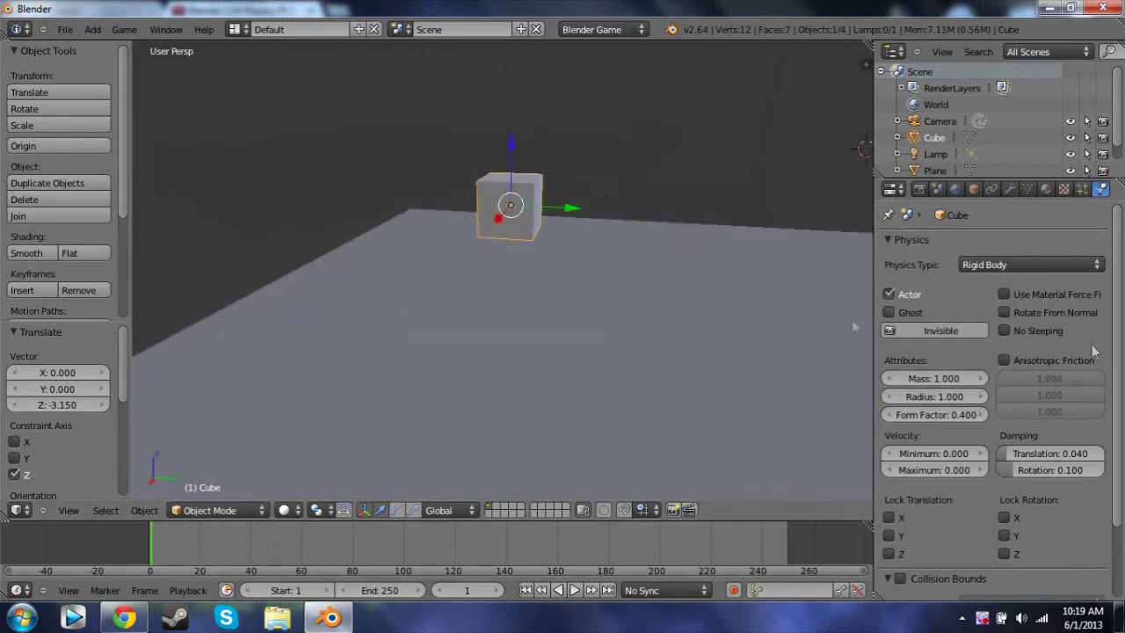
# Set the cube's rigid-body mass to 4.
pyautogui.click(903, 380)
pyautogui.moveTo(915, 381); pyautogui.dragTo(881, 384)
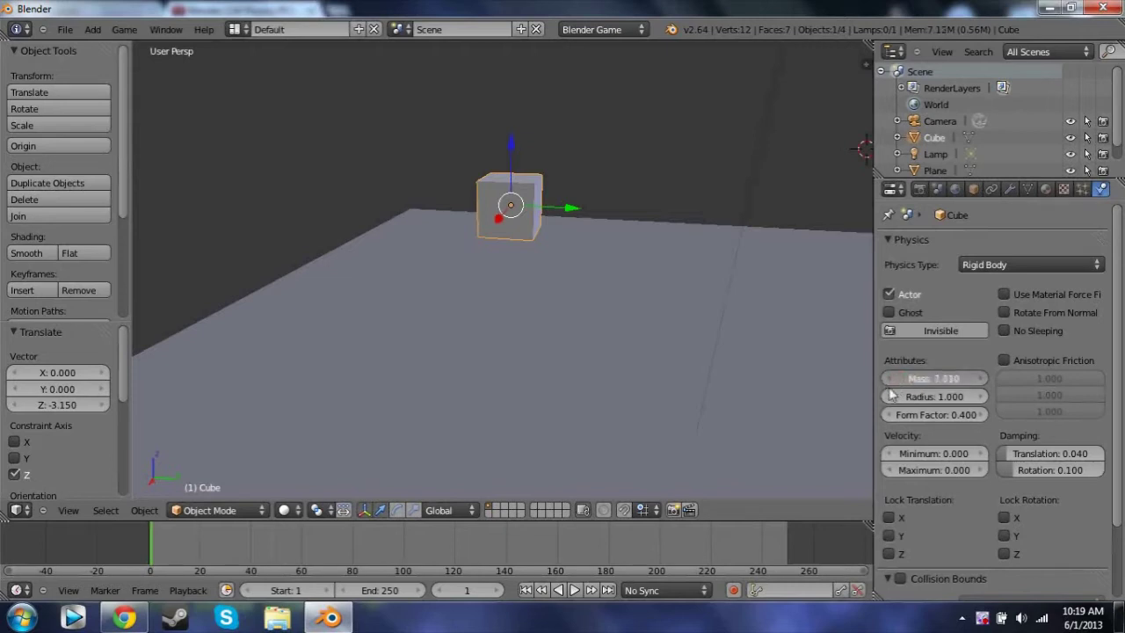
pyautogui.moveTo(884, 395); pyautogui.dragTo(864, 391)
pyautogui.click(943, 382)
pyautogui.write('44')
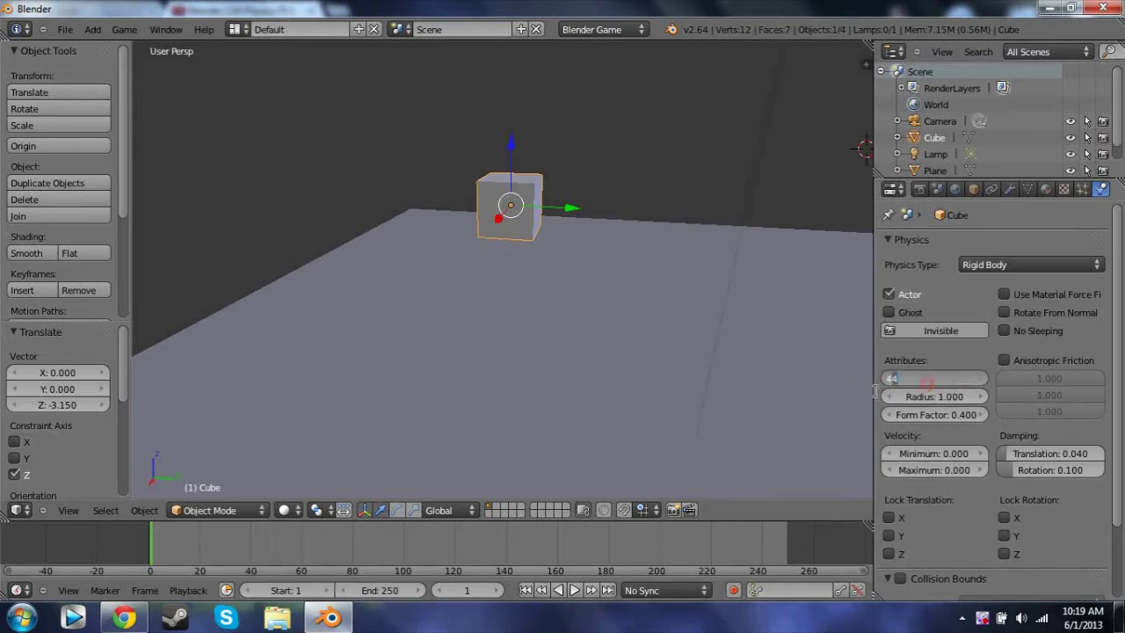
pyautogui.press('Return')
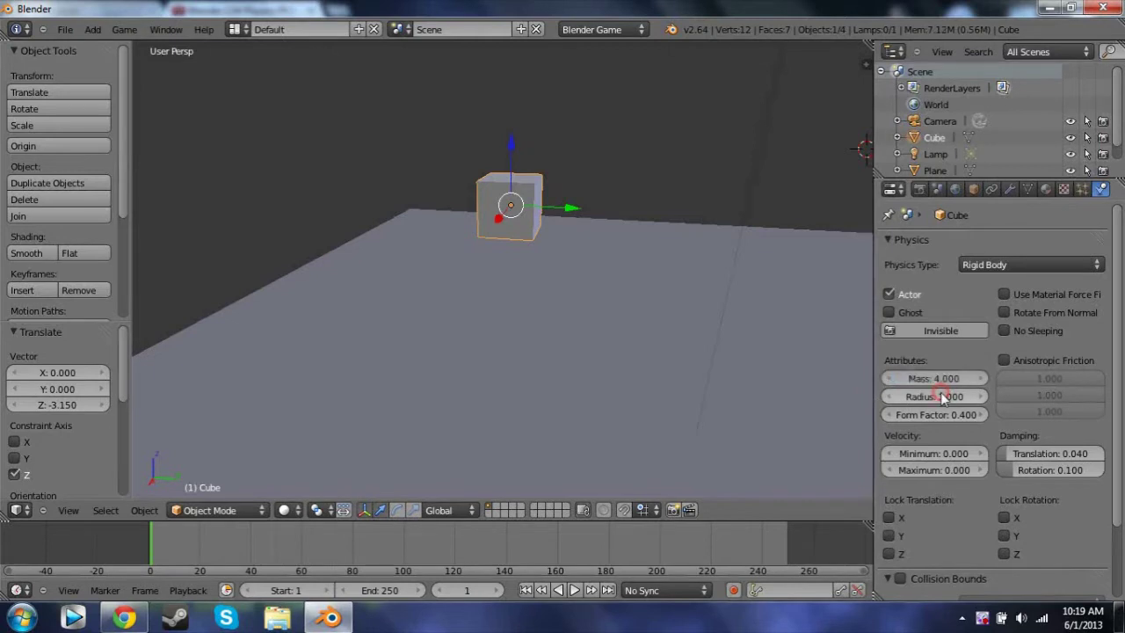
# Test the heavier cube's fall by raising it and running the game, and lower it about 4.9 units along Z.
pyautogui.moveTo(515, 142)
pyautogui.mouseDown()
pyautogui.moveTo(520, 56)
pyautogui.moveTo(506, 147)
pyautogui.moveTo(503, 123)
pyautogui.mouseUp()
pyautogui.scroll(-5, 508, 220)
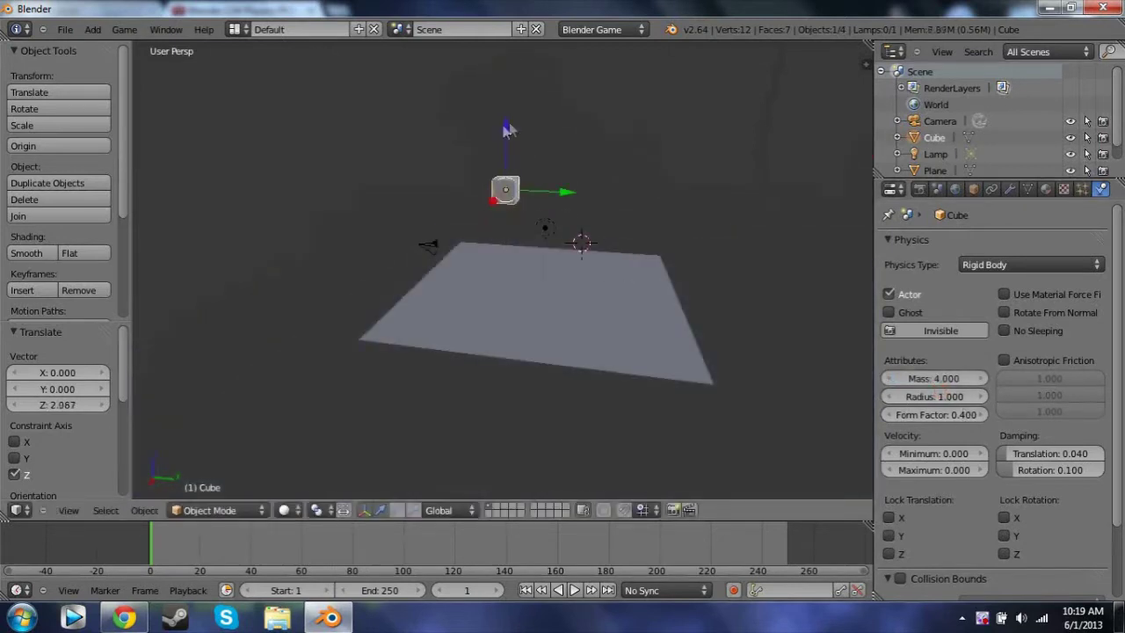
pyautogui.press('p')
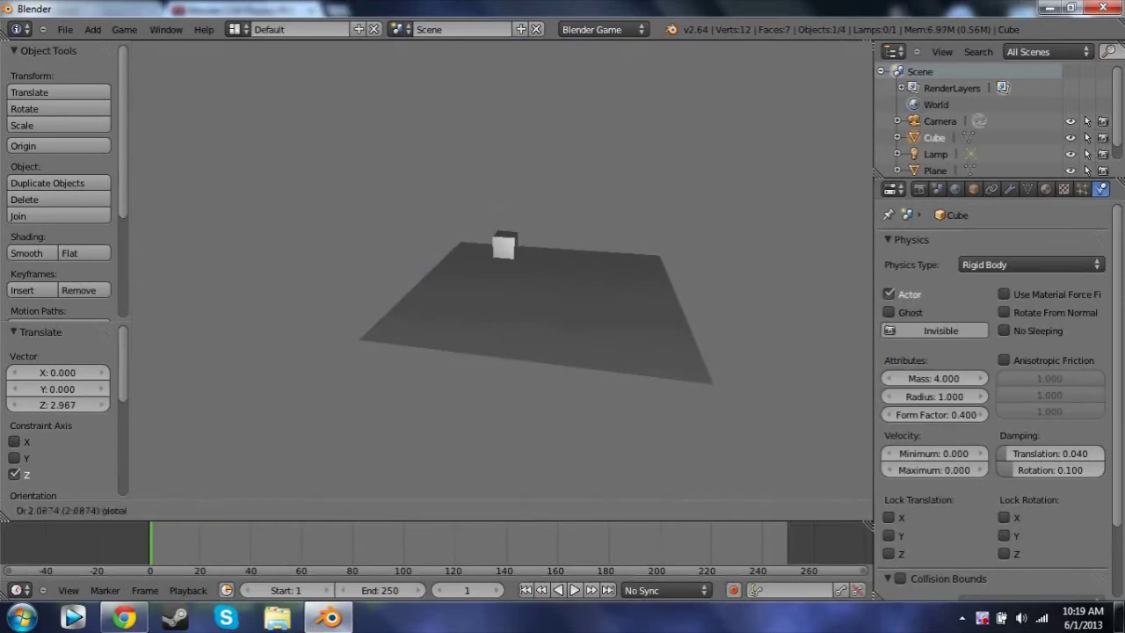
pyautogui.press('Escape')
pyautogui.scroll(3, 580, 199)
pyautogui.moveTo(477, 63); pyautogui.dragTo(473, 159)
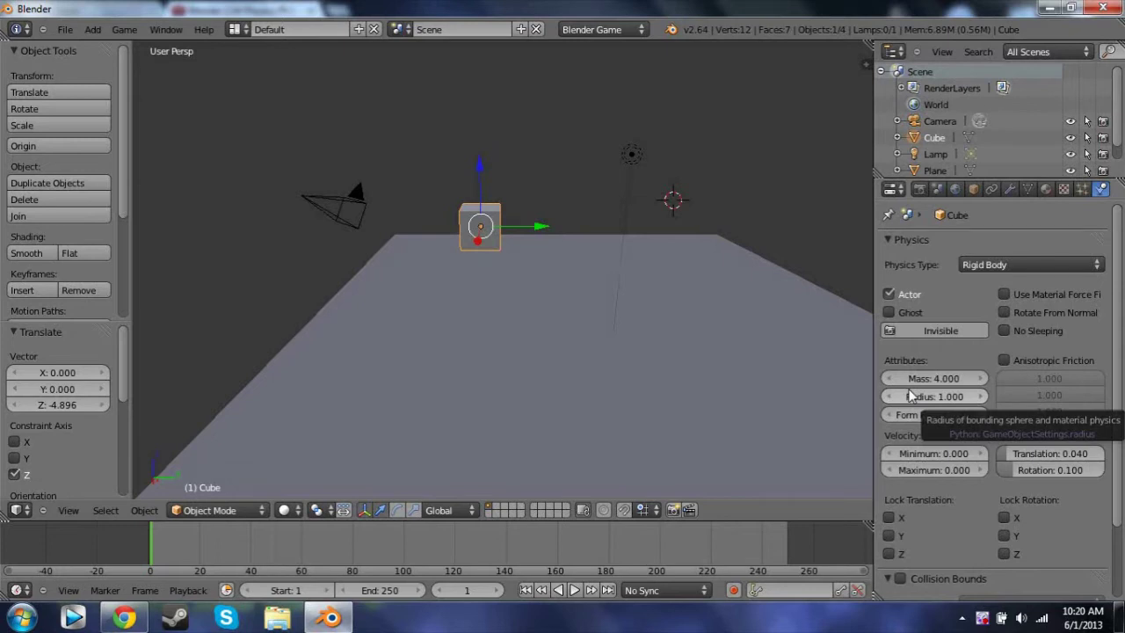
# Set the cube's physics radius to about 3.34 and test its fall in the game from about 4.86 units higher.
pyautogui.moveTo(934, 397); pyautogui.dragTo(993, 396)
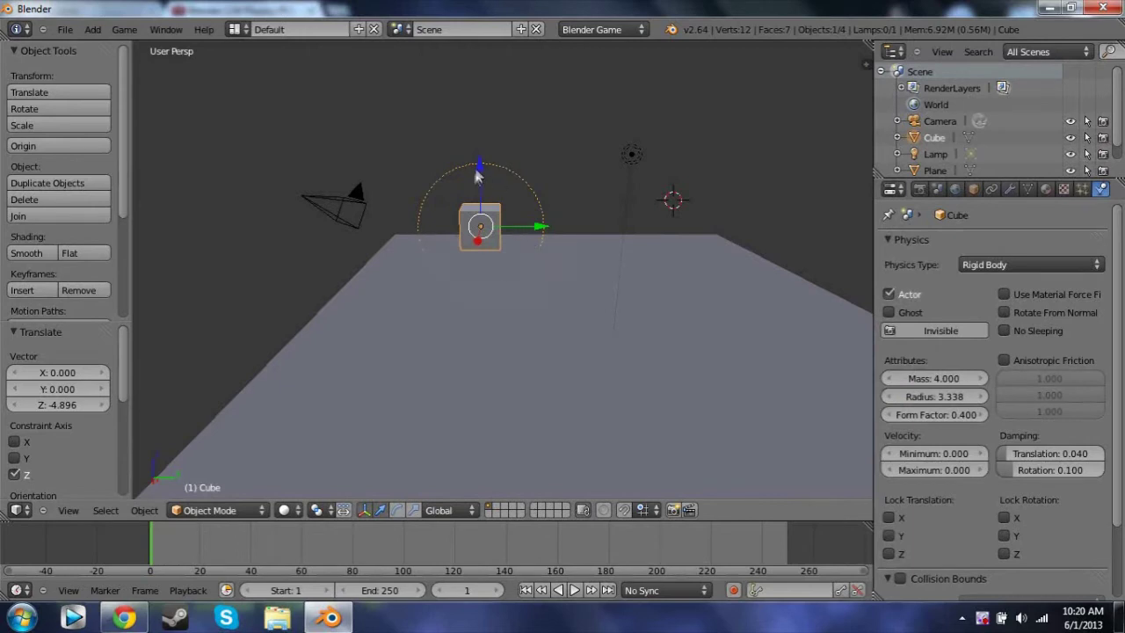
pyautogui.moveTo(480, 165); pyautogui.dragTo(472, 51)
pyautogui.press('p')
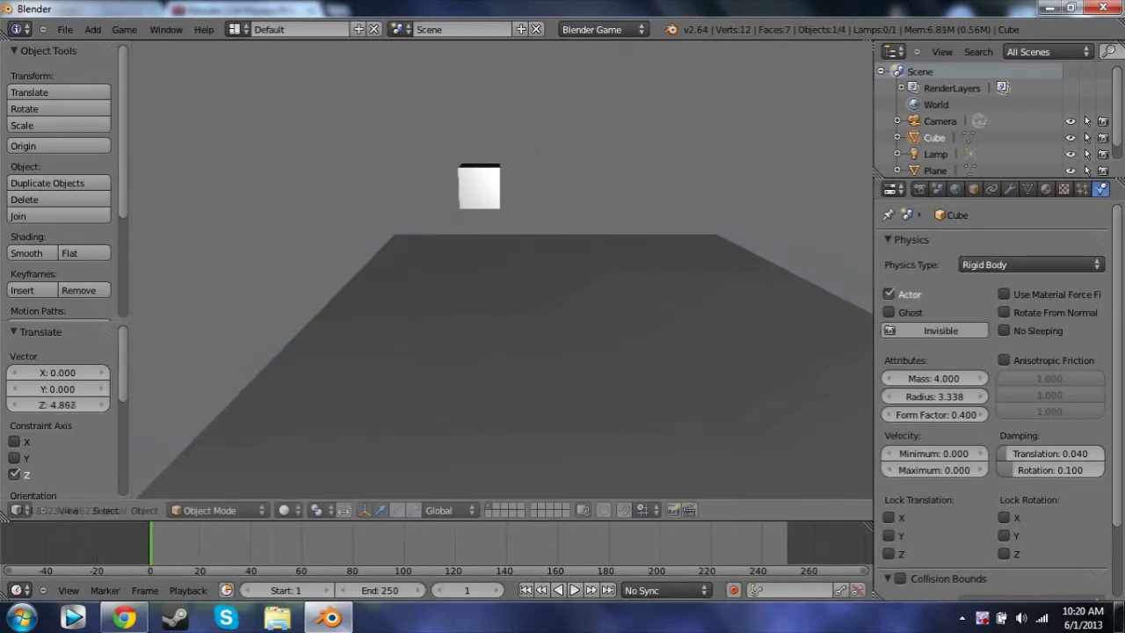
pyautogui.press('Escape')
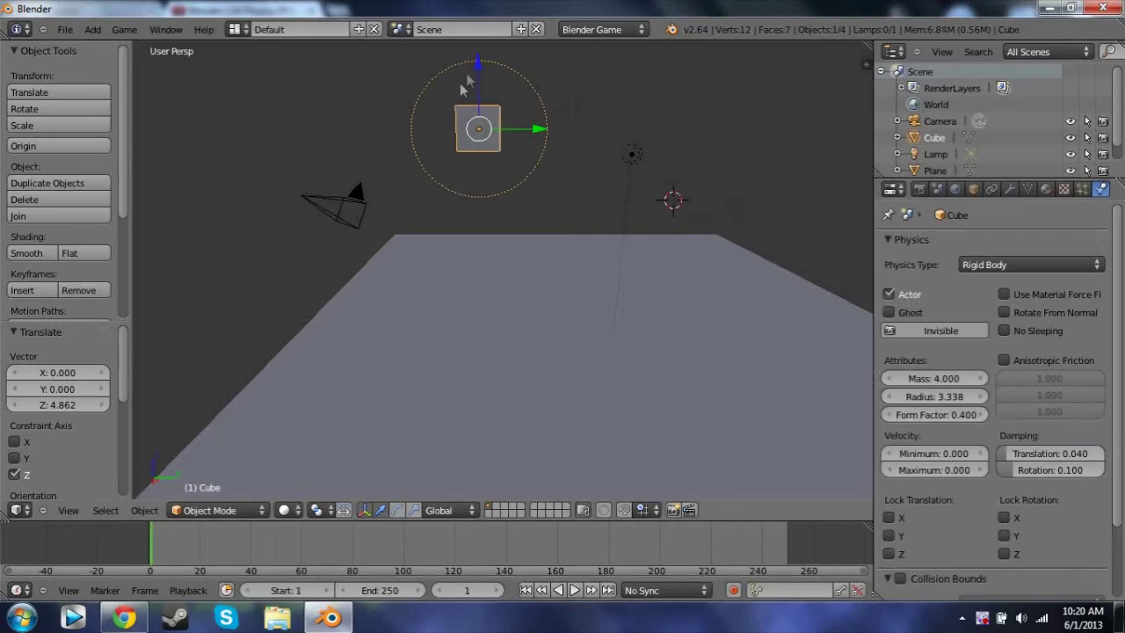
# Lower the cube about 4.82 units along Z and run the game from floor level with the enlarged radius.
pyautogui.moveTo(477, 64); pyautogui.dragTo(485, 162)
pyautogui.moveTo(631, 360); pyautogui.dragTo(600, 347, button='middle')
pyautogui.scroll(-7, 618, 325)
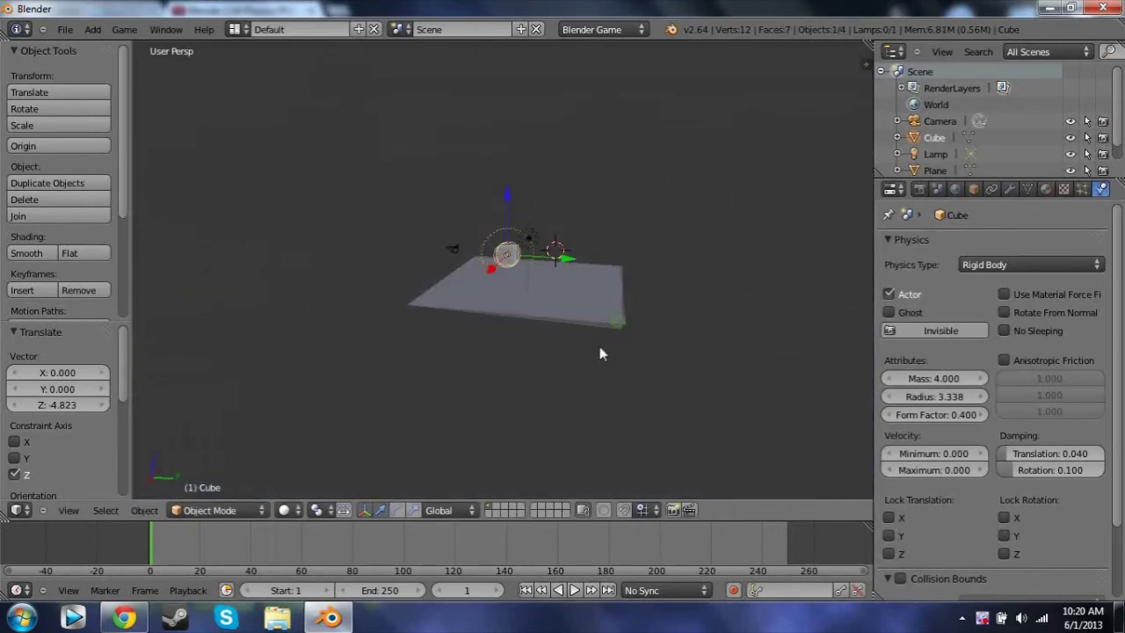
pyautogui.press('p')
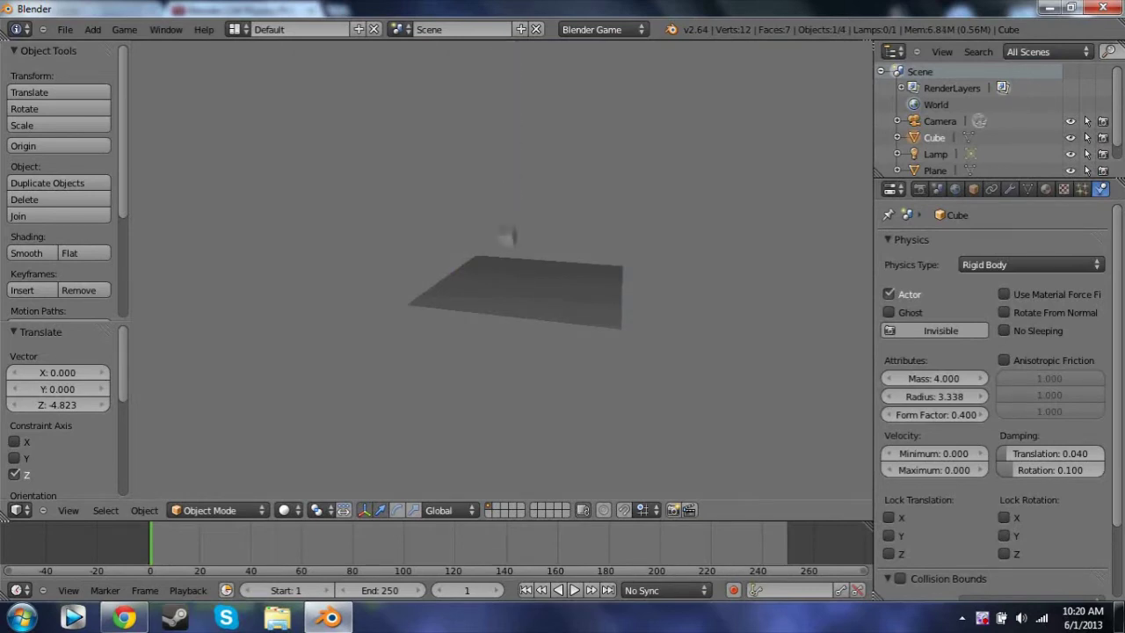
pyautogui.press('Escape')
# Set the cube's physics radius to 1.
pyautogui.scroll(5, 632, 88)
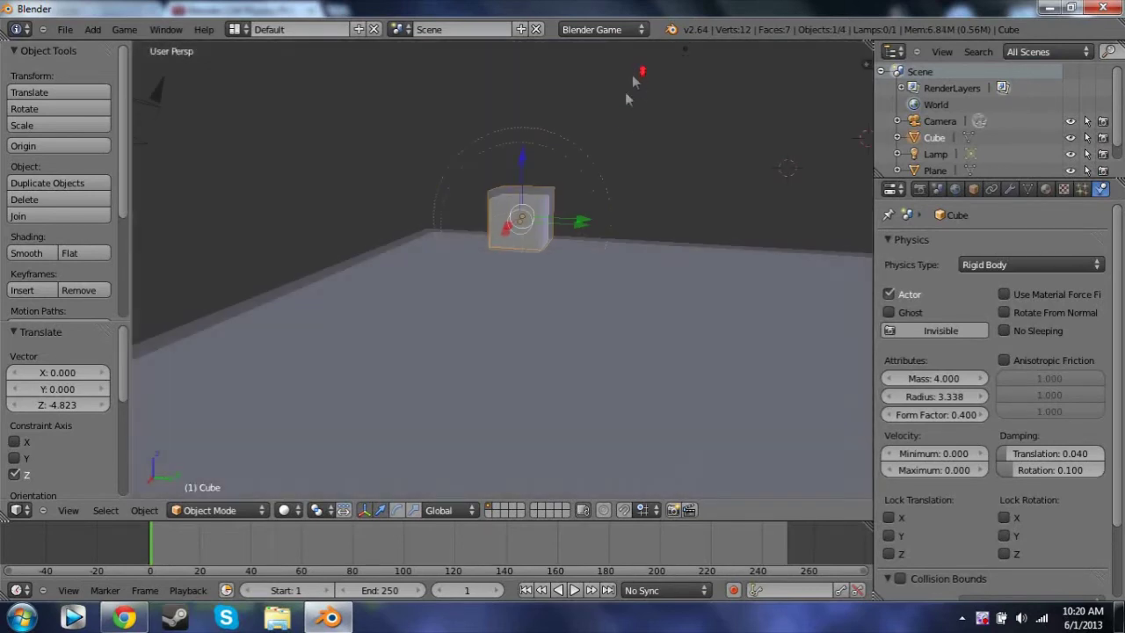
pyautogui.click(934, 396)
pyautogui.write('1')
pyautogui.press('Return')
# Run and stop the game twice to check how the cube behaves on the plane.
pyautogui.scroll(-3, 637, 249)
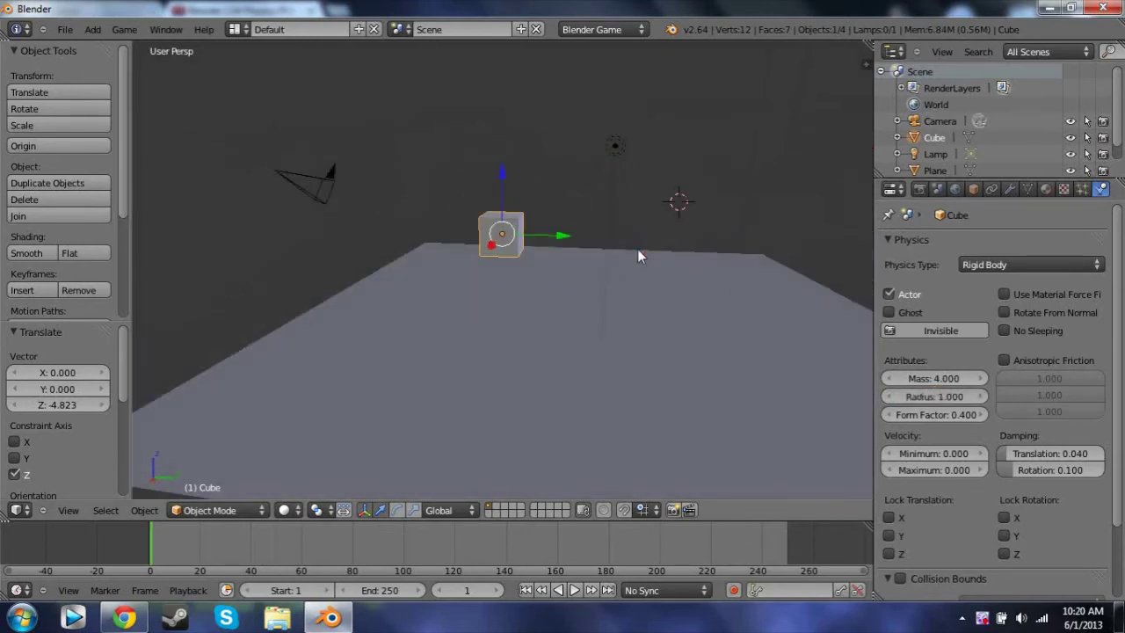
pyautogui.press('p')
pyautogui.press('Escape')
pyautogui.press('p')
pyautogui.press('Escape')
# Enable the cube's collision bounds with the Box shape and list the available bounds types.
pyautogui.moveTo(625, 252); pyautogui.dragTo(642, 279, button='middle')
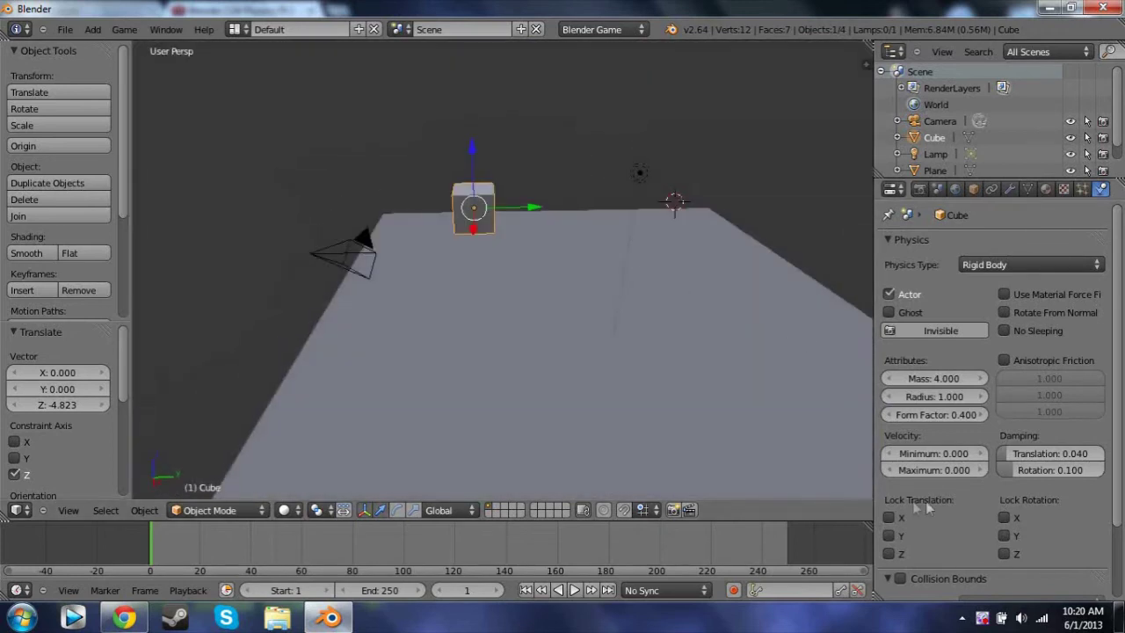
pyautogui.scroll(-4, 1114, 454)
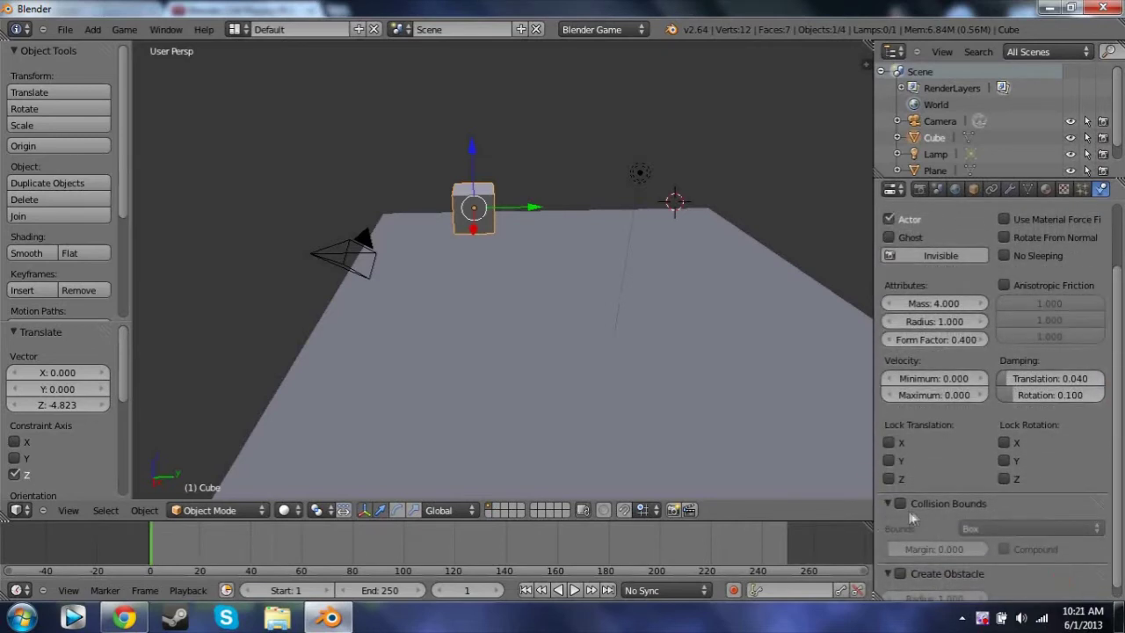
pyautogui.click(900, 507)
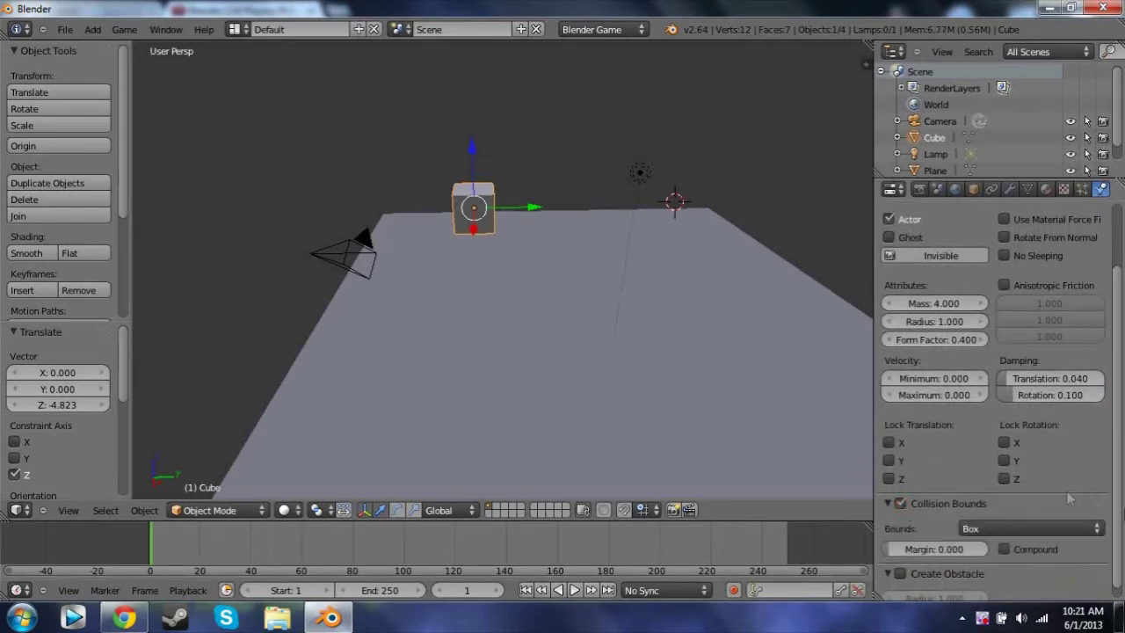
pyautogui.click(1004, 531)
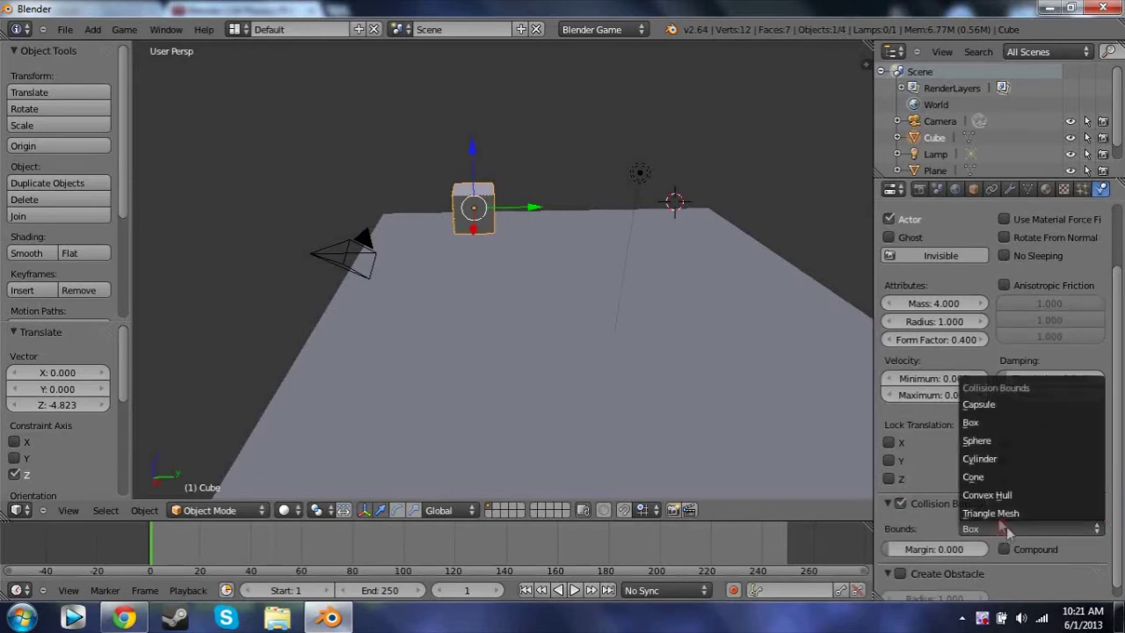
pyautogui.click(983, 424)
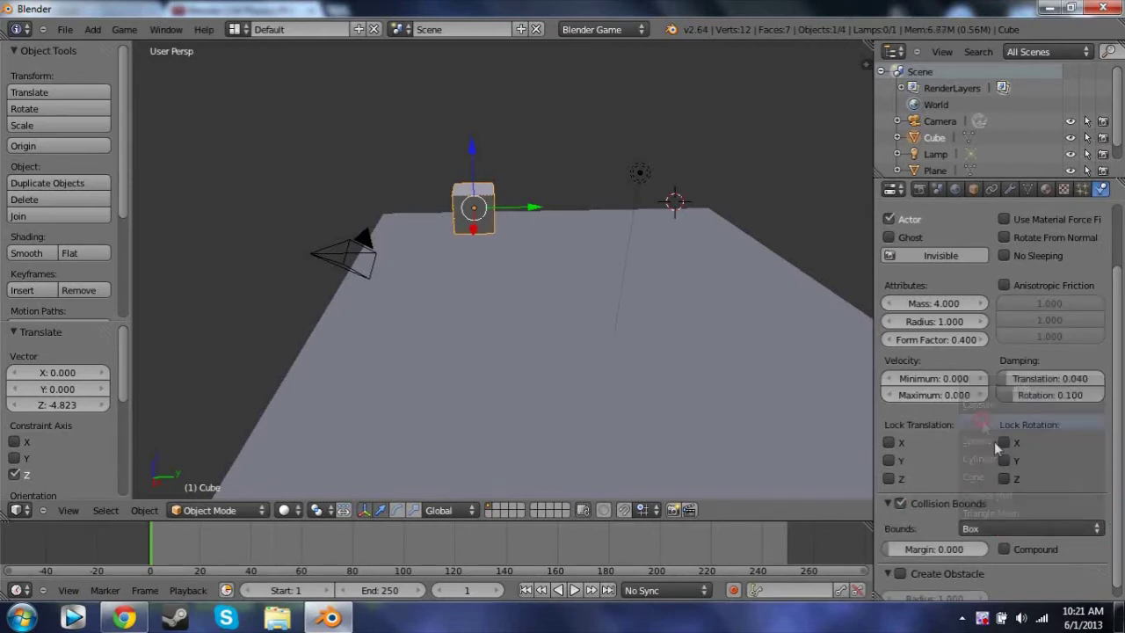
pyautogui.click(1015, 531)
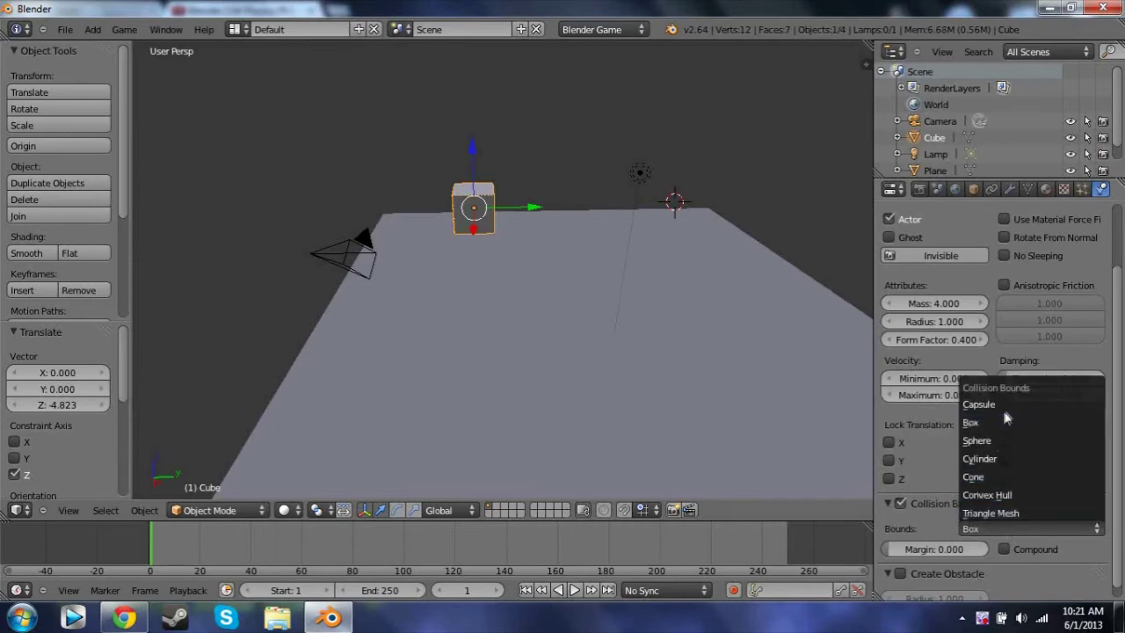
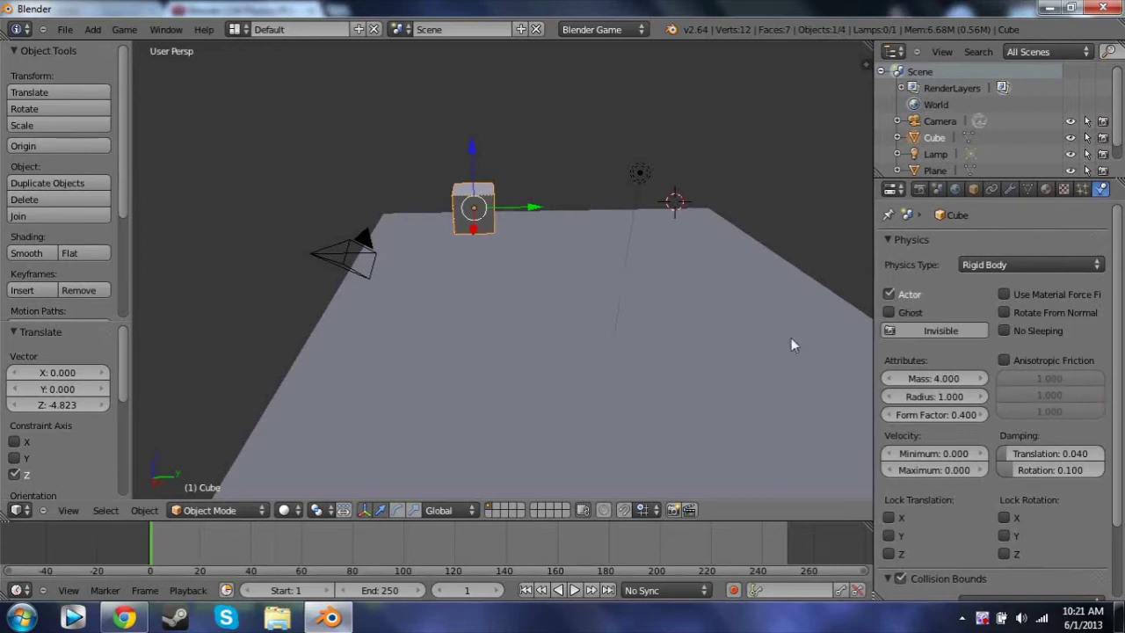
# Try to place a linked duplicate of the cube beside it freehand.
pyautogui.moveTo(723, 301); pyautogui.dragTo(529, 294, button='middle')
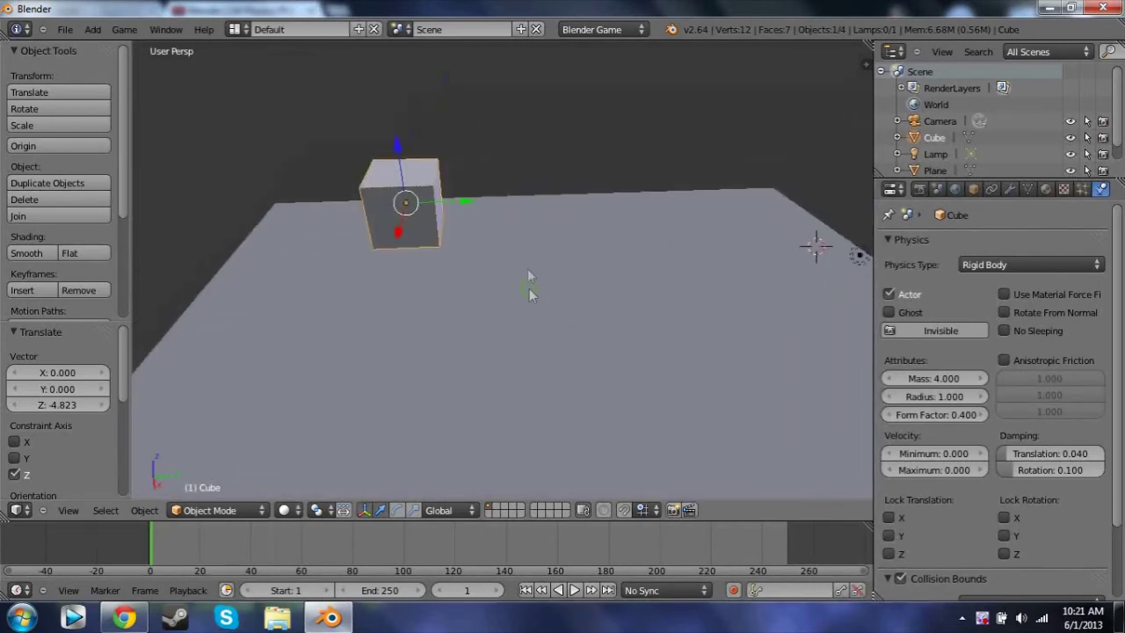
pyautogui.hotkey('alt', 'd')
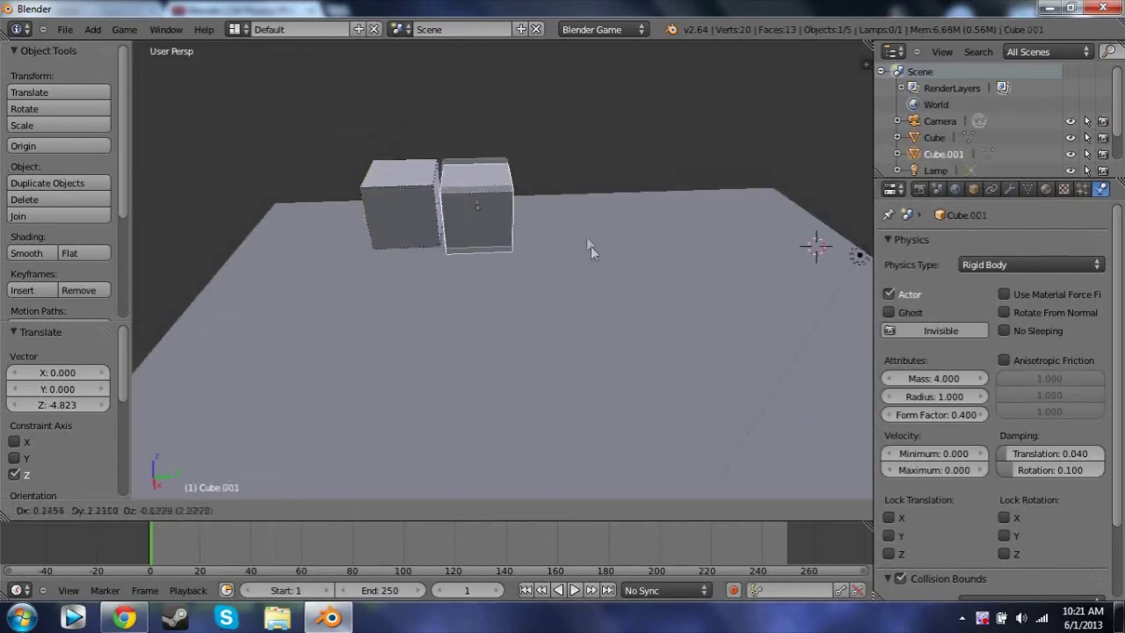
pyautogui.click(587, 244)
pyautogui.hotkey('ctrl', 'z')
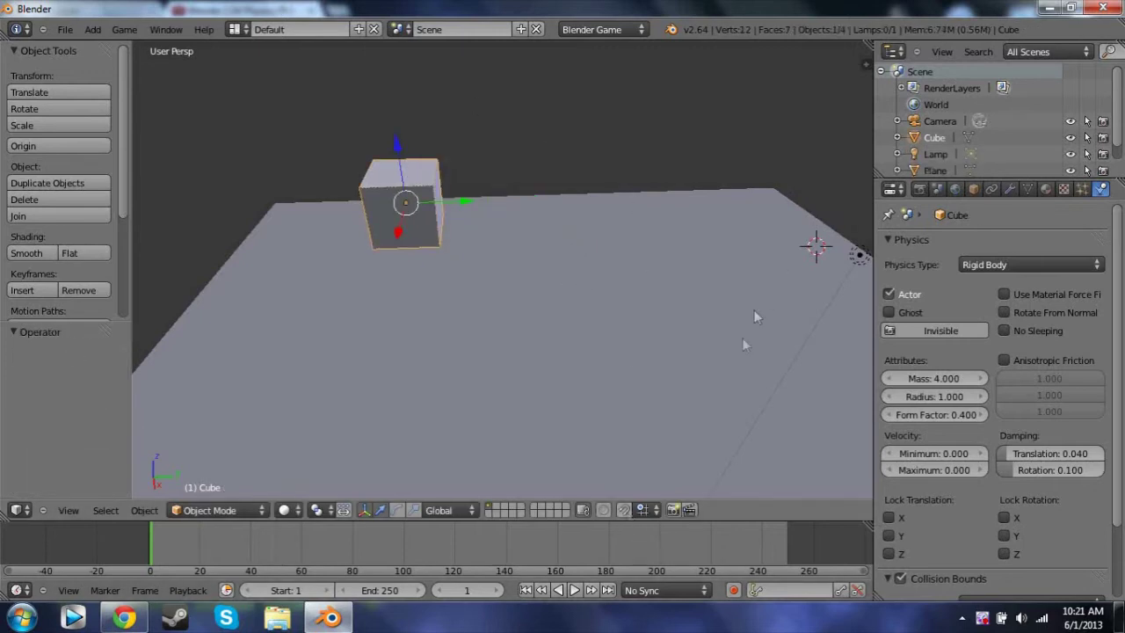
# Turn on snapping and extend the cube into a row with six linked duplicates, each offset 2 units along Y.
pyautogui.click(626, 511)
pyautogui.hotkey('alt', 'd')
pyautogui.click(585, 301)
pyautogui.hotkey('alt', 'd')
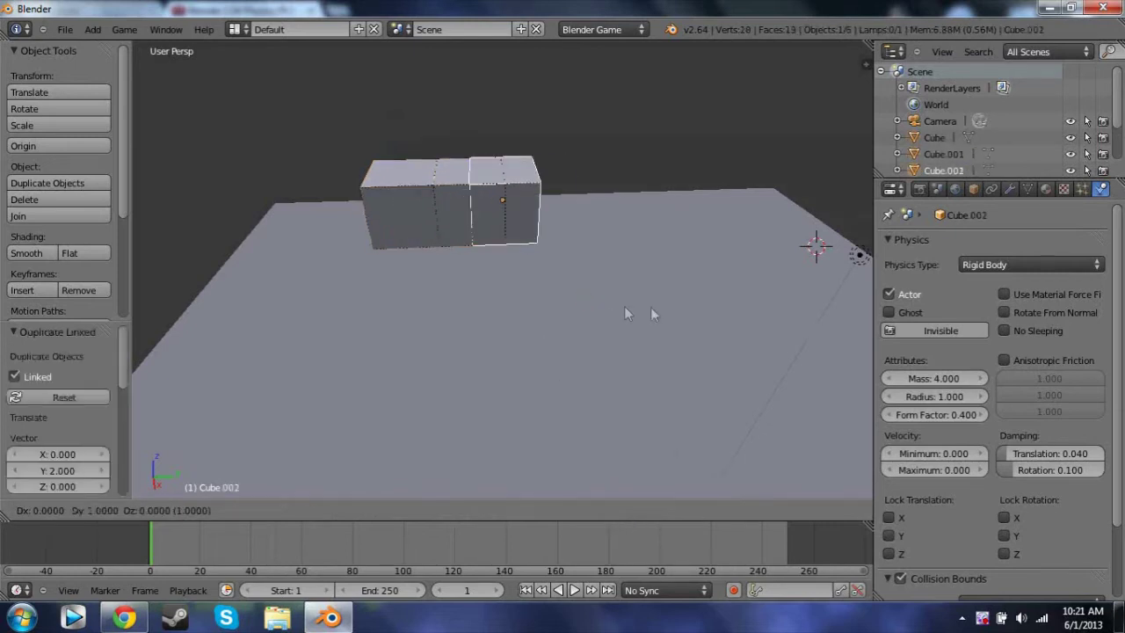
pyautogui.click(658, 308)
pyautogui.hotkey('alt', 'd')
pyautogui.click(710, 304)
pyautogui.hotkey('alt', 'd')
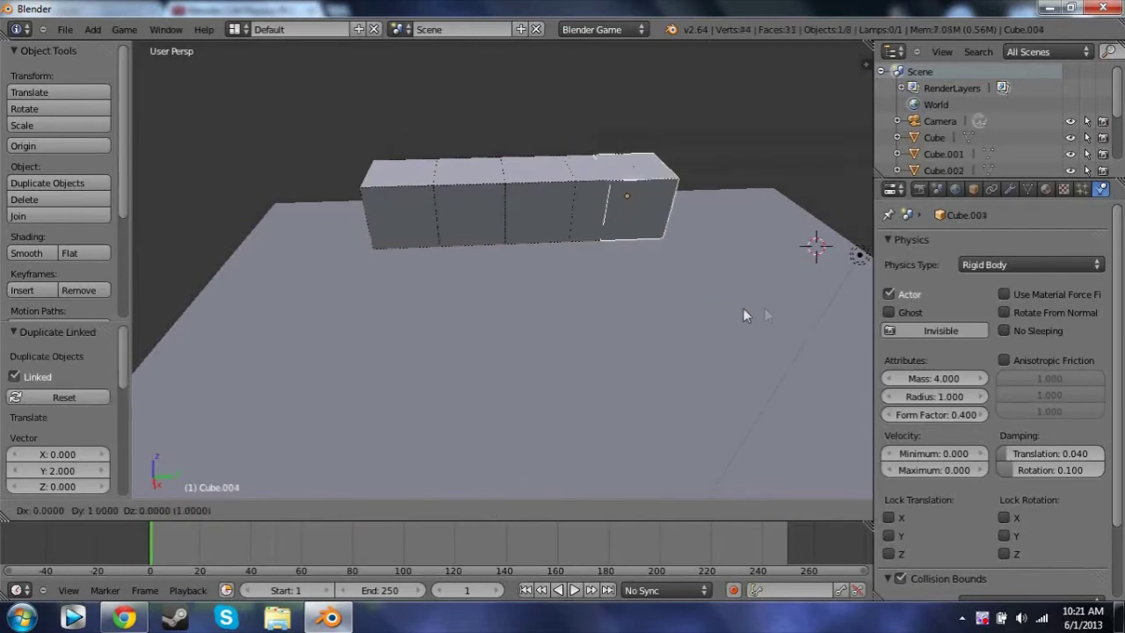
pyautogui.click(766, 308)
pyautogui.hotkey('alt', 'd')
pyautogui.click(854, 304)
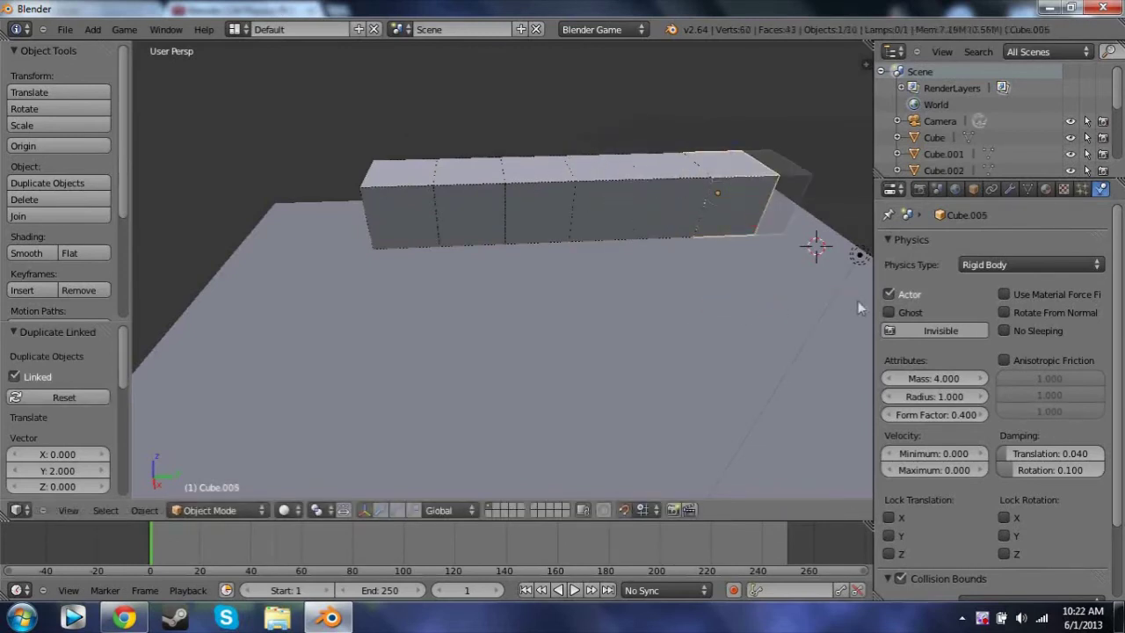
pyautogui.hotkey('alt', 'd')
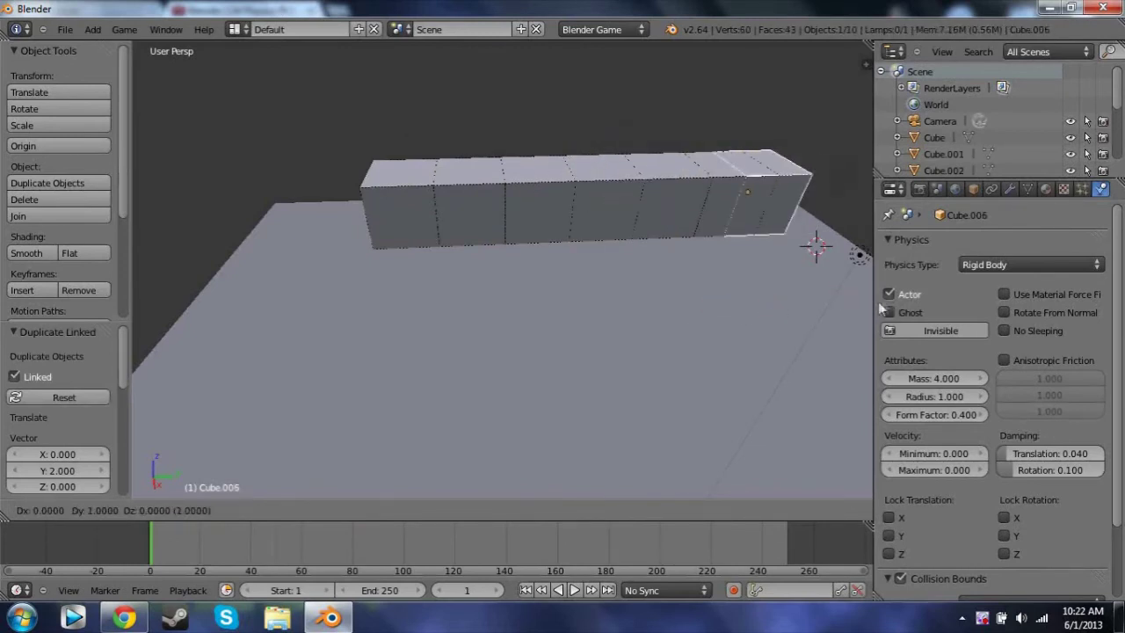
pyautogui.click(918, 298)
# Make a linked duplicate of the row's end cube, stack it 2 units higher along Z and switch to top view.
pyautogui.moveTo(638, 256); pyautogui.dragTo(612, 260, button='middle')
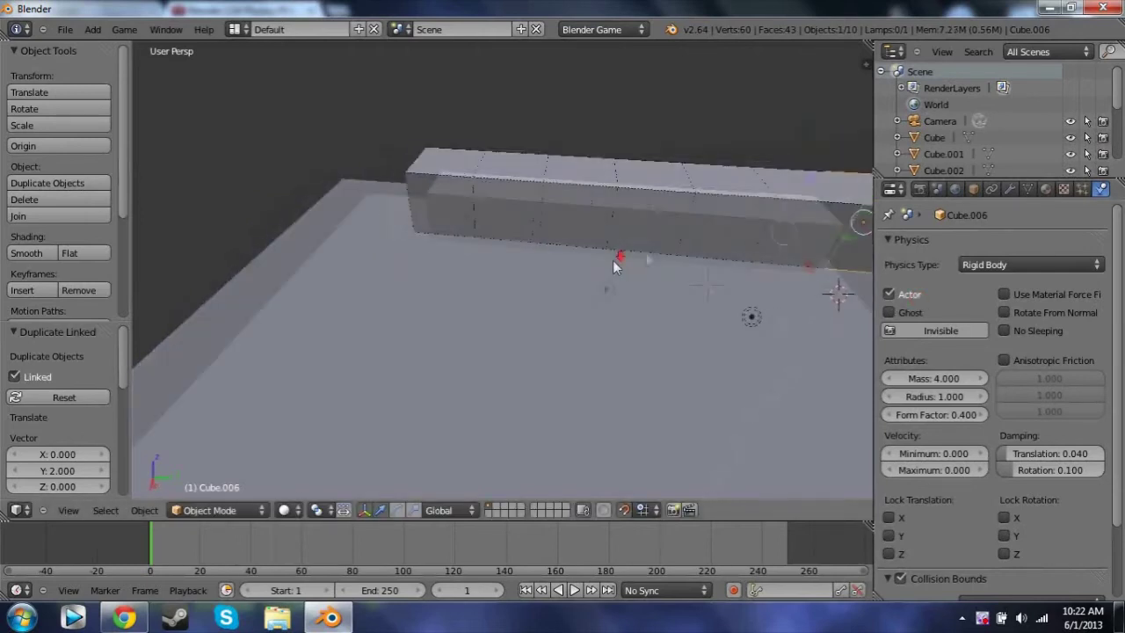
pyautogui.scroll(-5, 746, 293)
pyautogui.hotkey('alt', 'd')
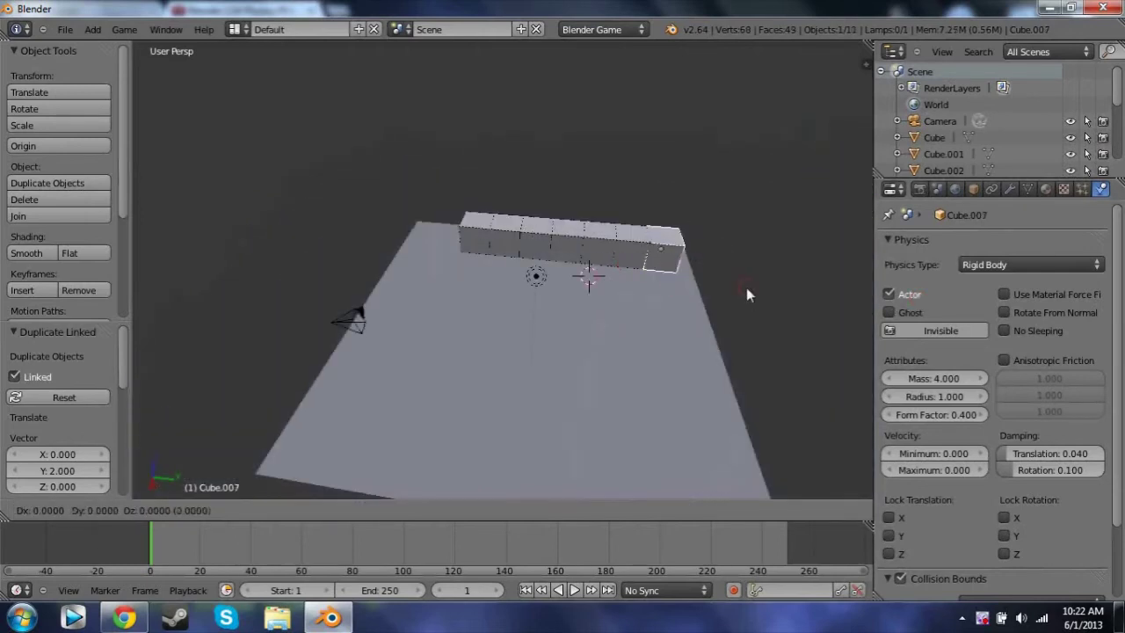
pyautogui.click(746, 288)
pyautogui.moveTo(682, 200); pyautogui.dragTo(698, 174)
pyautogui.press('KP_7')
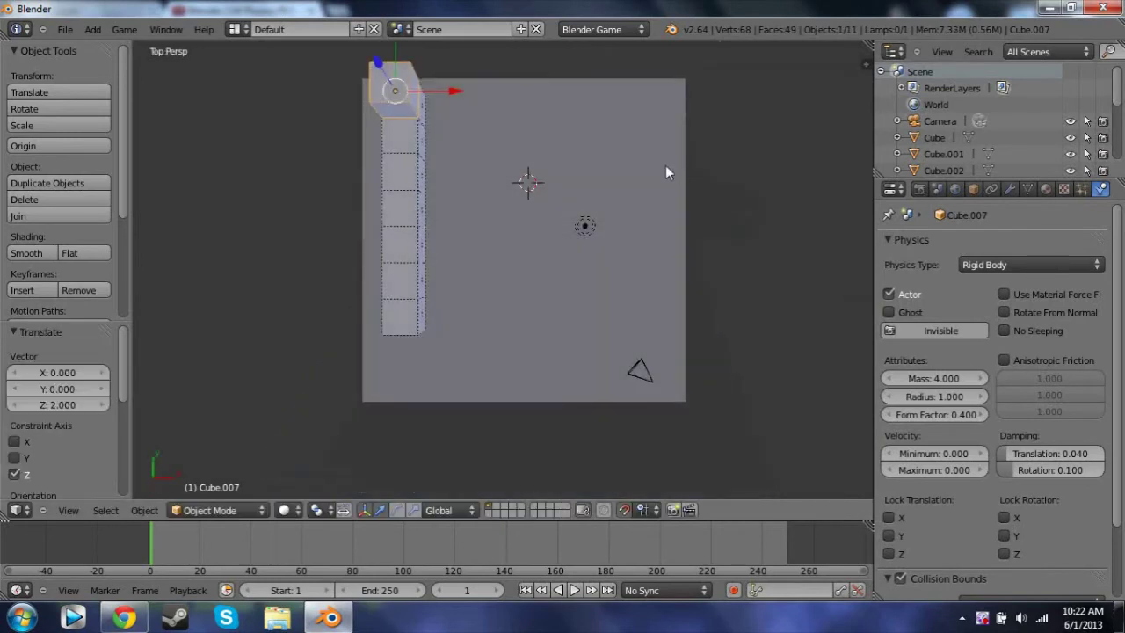
# Extend the second layer along the row with six linked duplicates of the stacked cube, each offset -2 units along Y.
pyautogui.press('KP_3')
pyautogui.hotkey('alt', 'd')
pyautogui.click(643, 234)
pyautogui.hotkey('alt', 'd')
pyautogui.click(615, 237)
pyautogui.hotkey('alt', 'd')
pyautogui.click(557, 251)
pyautogui.hotkey('alt', 'd')
pyautogui.click(525, 239)
pyautogui.hotkey('alt', 'd')
pyautogui.click(486, 242)
pyautogui.hotkey('alt', 'd')
pyautogui.click(450, 249)
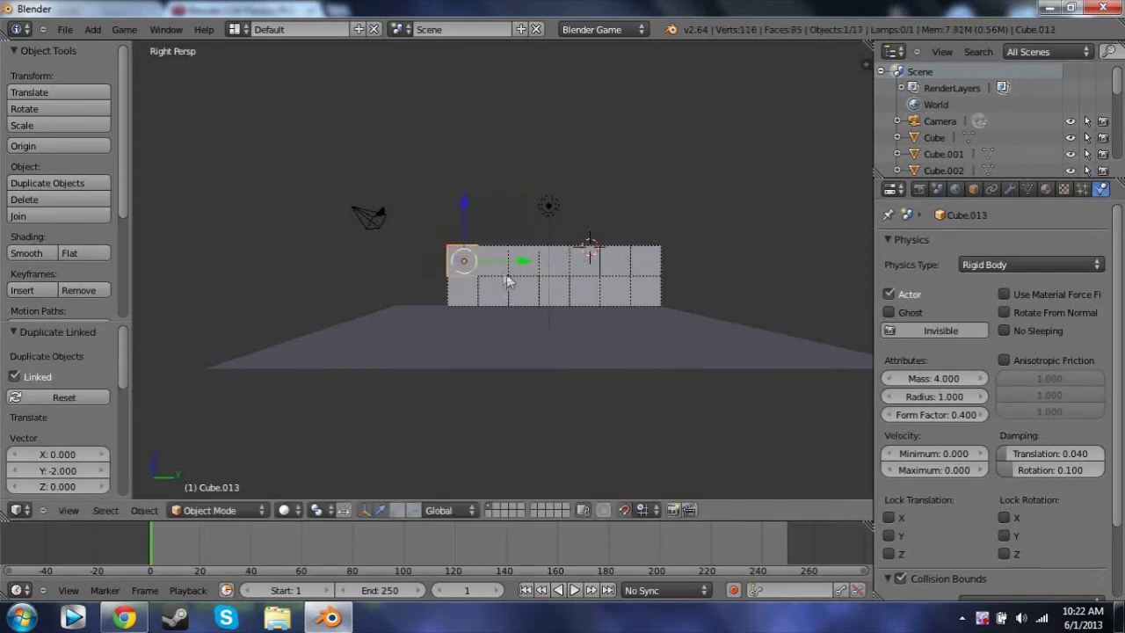
# Move the lamp -8 units along Y, away from the space above the cube rows.
pyautogui.keyDown('shift'); pyautogui.click(502, 268); pyautogui.keyUp('shift')
pyautogui.keyDown('shift'); pyautogui.click(527, 268); pyautogui.keyUp('shift')
pyautogui.keyDown('shift'); pyautogui.click(545, 270); pyautogui.keyUp('shift')
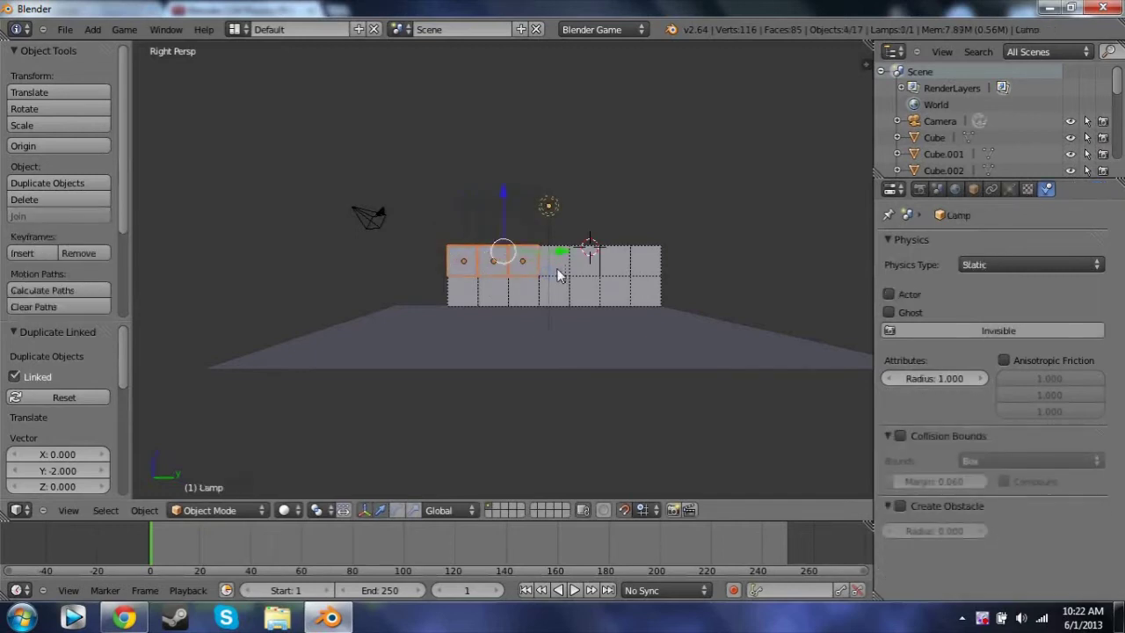
pyautogui.rightClick(571, 265)
pyautogui.rightClick(549, 209)
pyautogui.moveTo(605, 202); pyautogui.dragTo(422, 219)
# Select all seven cubes of the upper row and stack two linked duplicates of that row, each 2 units higher along Z.
pyautogui.rightClick(463, 261)
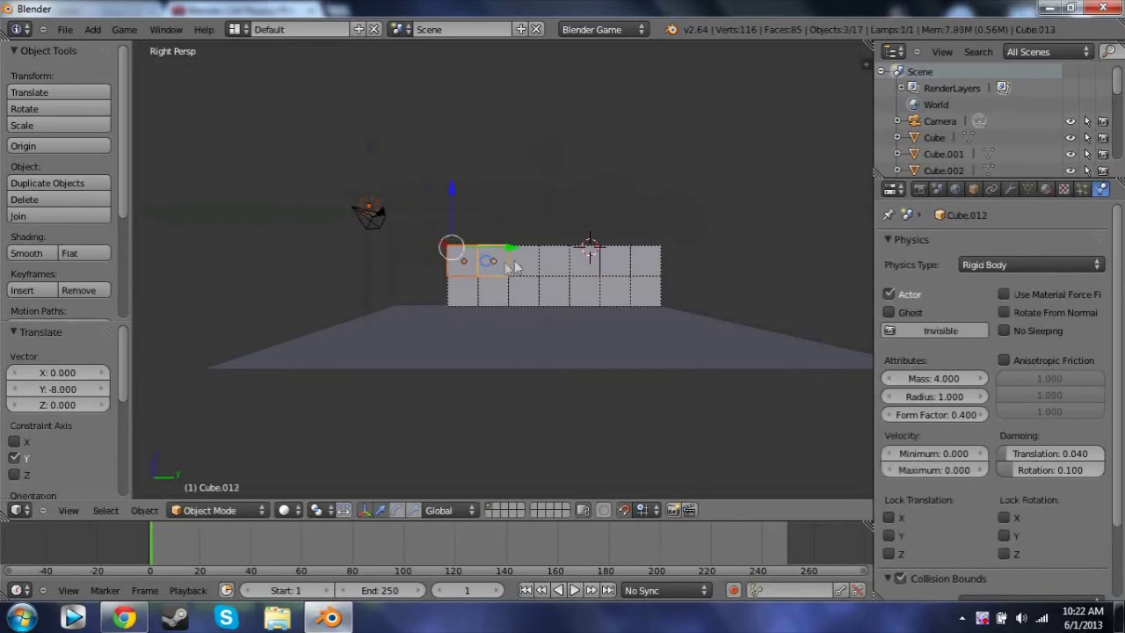
pyautogui.keyDown('shift'); pyautogui.rightClick(489, 264); pyautogui.keyUp('shift')
pyautogui.keyDown('shift'); pyautogui.rightClick(525, 263); pyautogui.keyUp('shift')
pyautogui.keyDown('shift'); pyautogui.rightClick(559, 265); pyautogui.keyUp('shift')
pyautogui.keyDown('shift'); pyautogui.rightClick(575, 264); pyautogui.keyUp('shift')
pyautogui.keyDown('shift'); pyautogui.rightClick(608, 268); pyautogui.keyUp('shift')
pyautogui.keyDown('shift'); pyautogui.rightClick(642, 261); pyautogui.keyUp('shift')
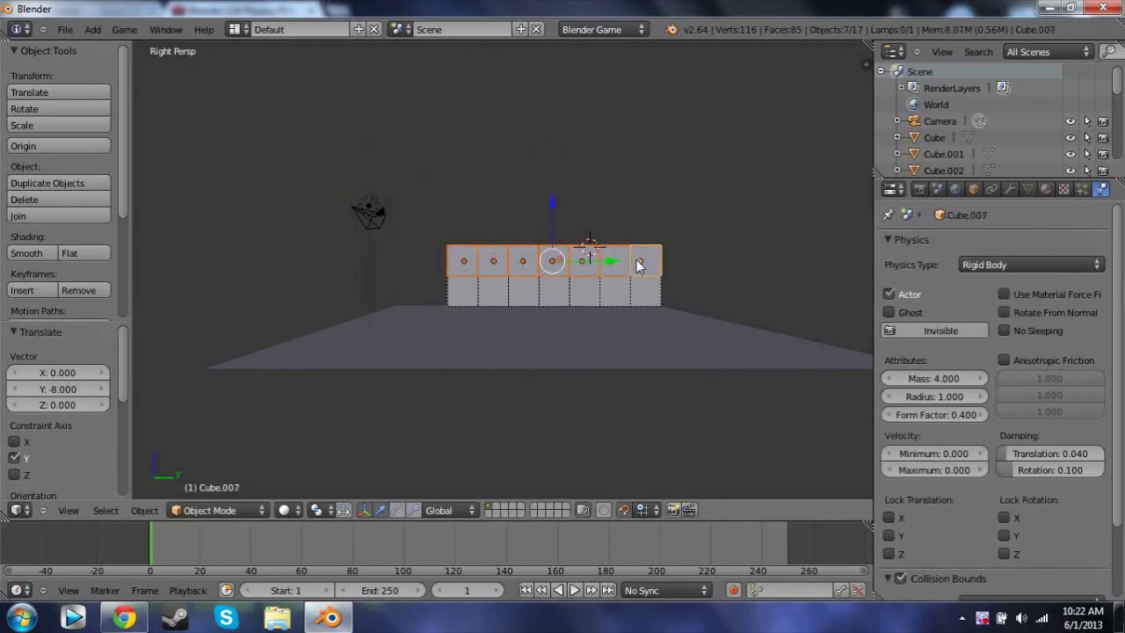
pyautogui.hotkey('alt', 'd')
pyautogui.press('z')
pyautogui.click(638, 230)
pyautogui.hotkey('alt', 'd')
pyautogui.press('z')
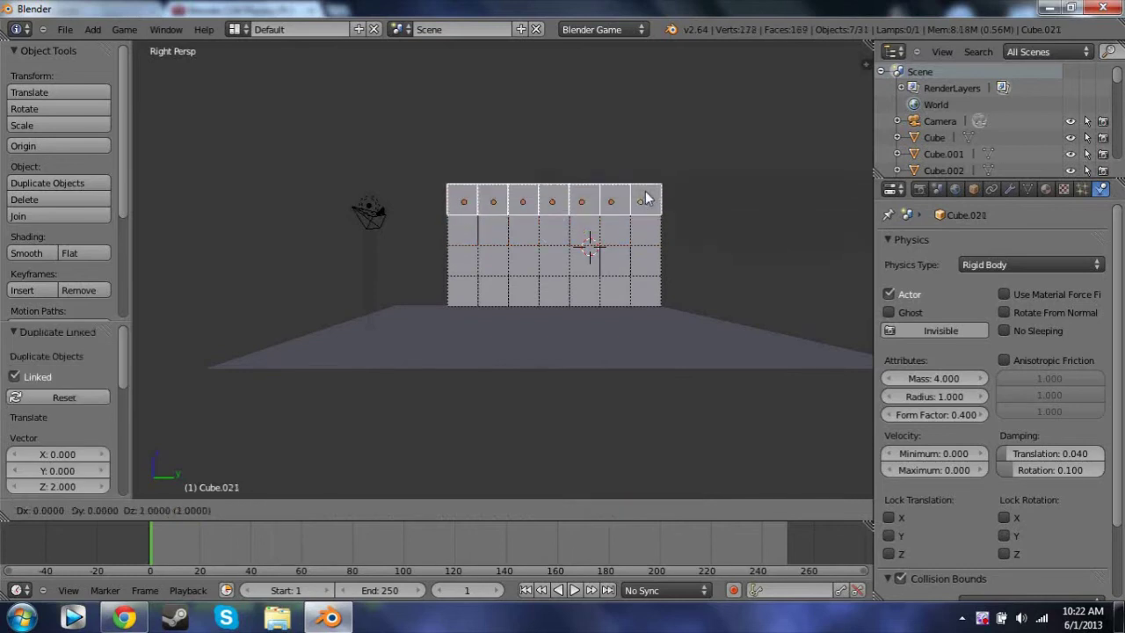
pyautogui.click(647, 195)
# Select the four cubes of the wall's end column and make a linked duplicate offset -2 units along Y.
pyautogui.moveTo(692, 239); pyautogui.dragTo(667, 273, button='middle')
pyautogui.rightClick(470, 271)
pyautogui.keyDown('shift'); pyautogui.rightClick(472, 235); pyautogui.keyUp('shift')
pyautogui.keyDown('shift'); pyautogui.rightClick(474, 204); pyautogui.keyUp('shift')
pyautogui.keyDown('shift'); pyautogui.rightClick(471, 186); pyautogui.keyUp('shift')
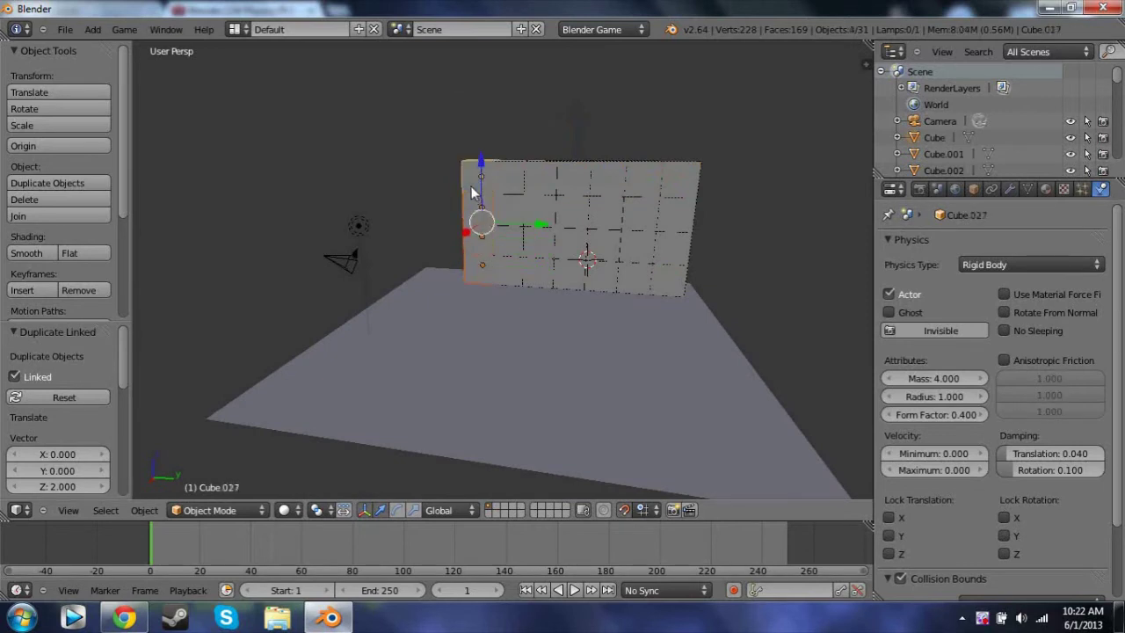
pyautogui.hotkey('alt', 'd')
pyautogui.keyDown('ctrl'); pyautogui.click(447, 184); pyautogui.keyUp('ctrl')
pyautogui.moveTo(498, 207); pyautogui.dragTo(455, 203, button='middle')
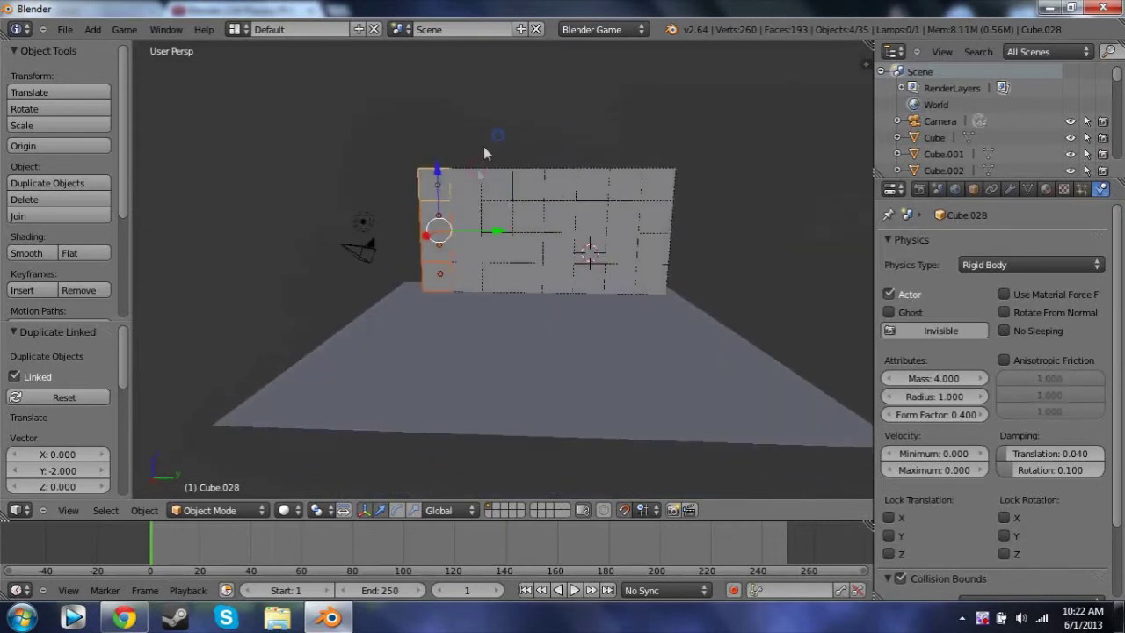
# Run the game from the front and from the side to check how the cube wall behaves.
pyautogui.rightClick(472, 185)
pyautogui.press('p')
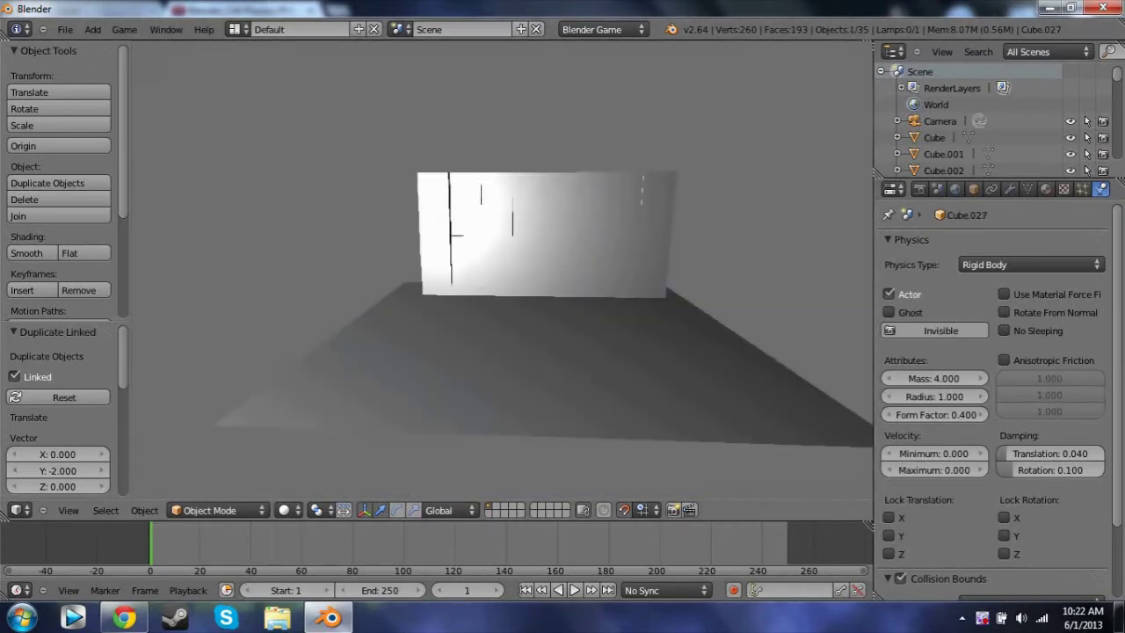
pyautogui.press('Escape')
pyautogui.moveTo(530, 65); pyautogui.dragTo(668, 129, button='middle')
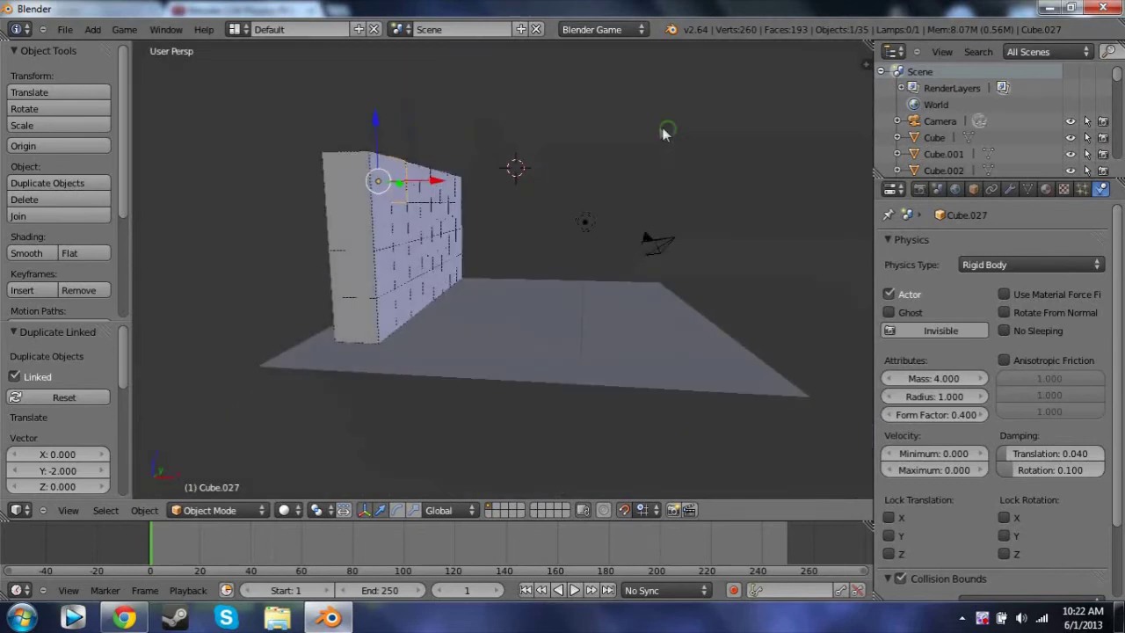
pyautogui.press('p')
pyautogui.press('Escape')
pyautogui.moveTo(492, 167); pyautogui.dragTo(382, 158, button='middle')
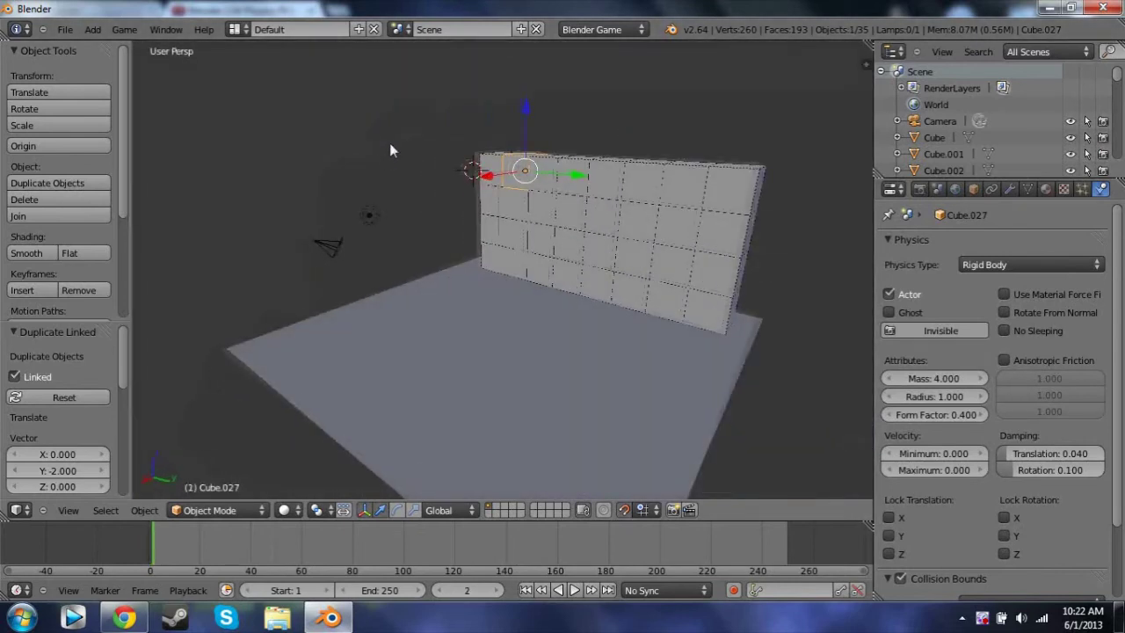
# Check the wall and floor through the scene camera and return to a free perspective view.
pyautogui.press('KP_0')
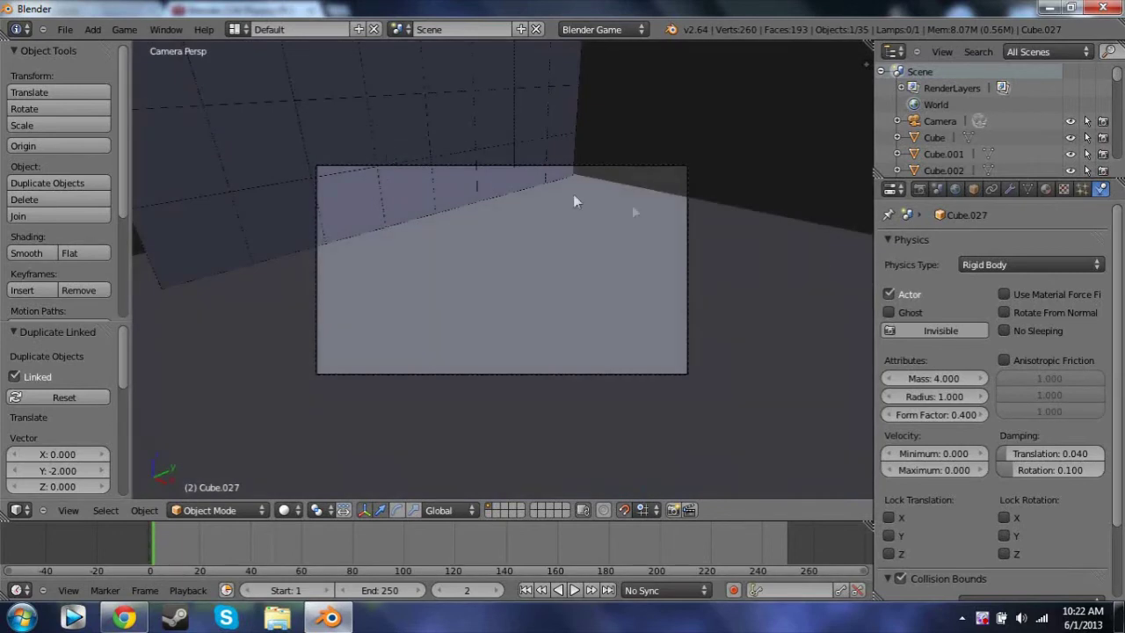
pyautogui.moveTo(631, 202); pyautogui.dragTo(793, 331, button='middle')
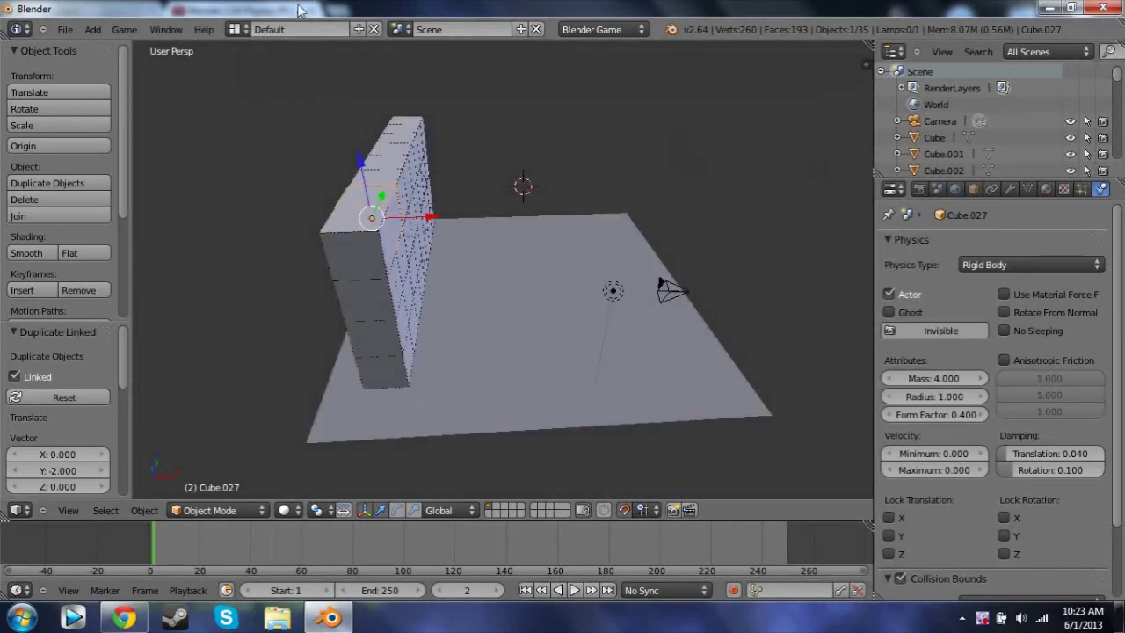
pyautogui.click(247, 32)
pyautogui.click(247, 31)
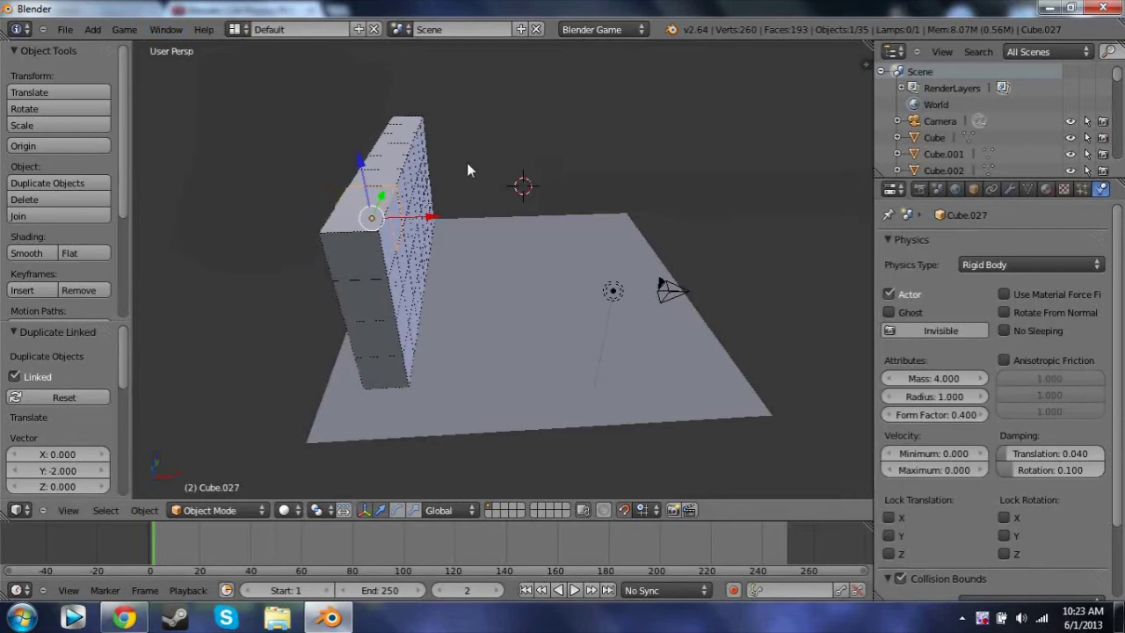
# Deselect all objects and add a UV sphere to the scene.
pyautogui.press('a')
pyautogui.press('a')
pyautogui.press('a')
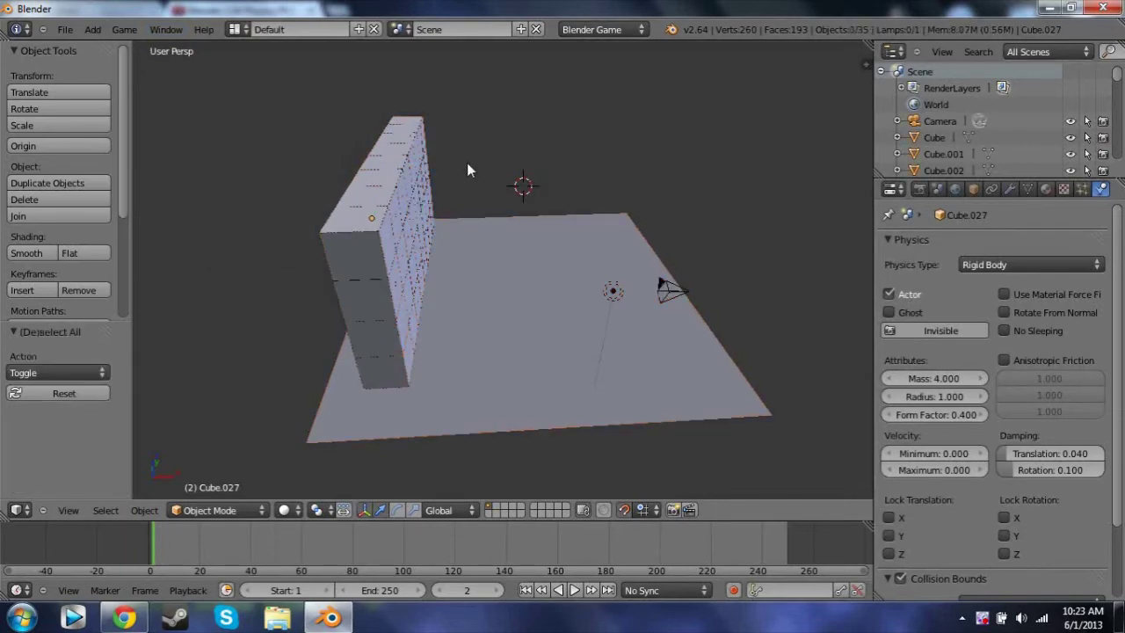
pyautogui.hotkey('shift', 'a')
pyautogui.moveTo(466, 165)
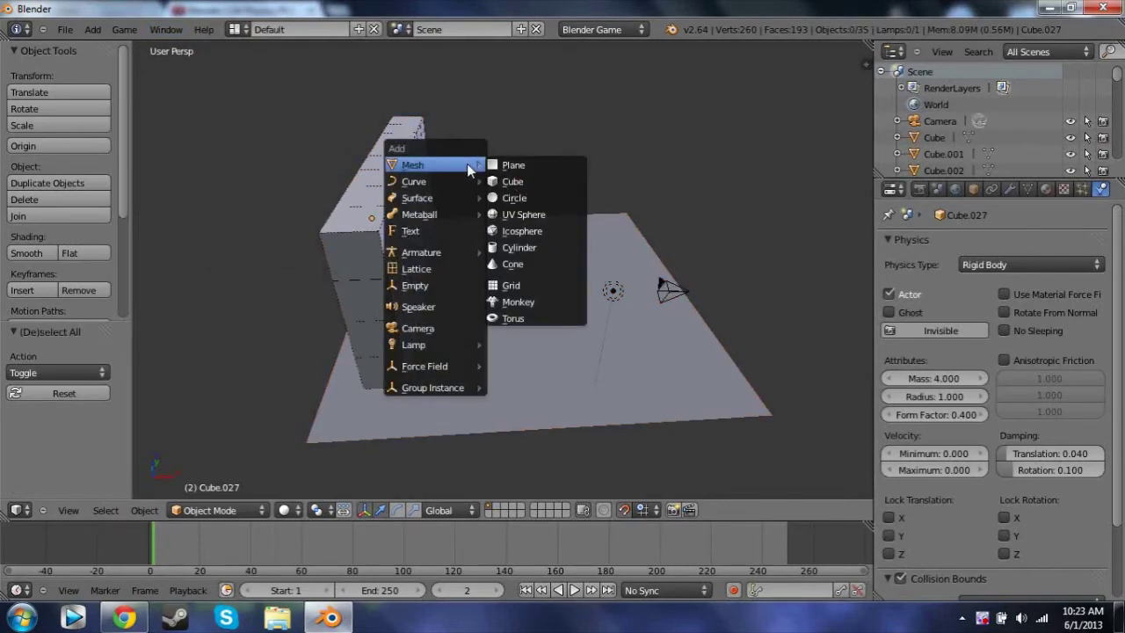
pyautogui.click(541, 217)
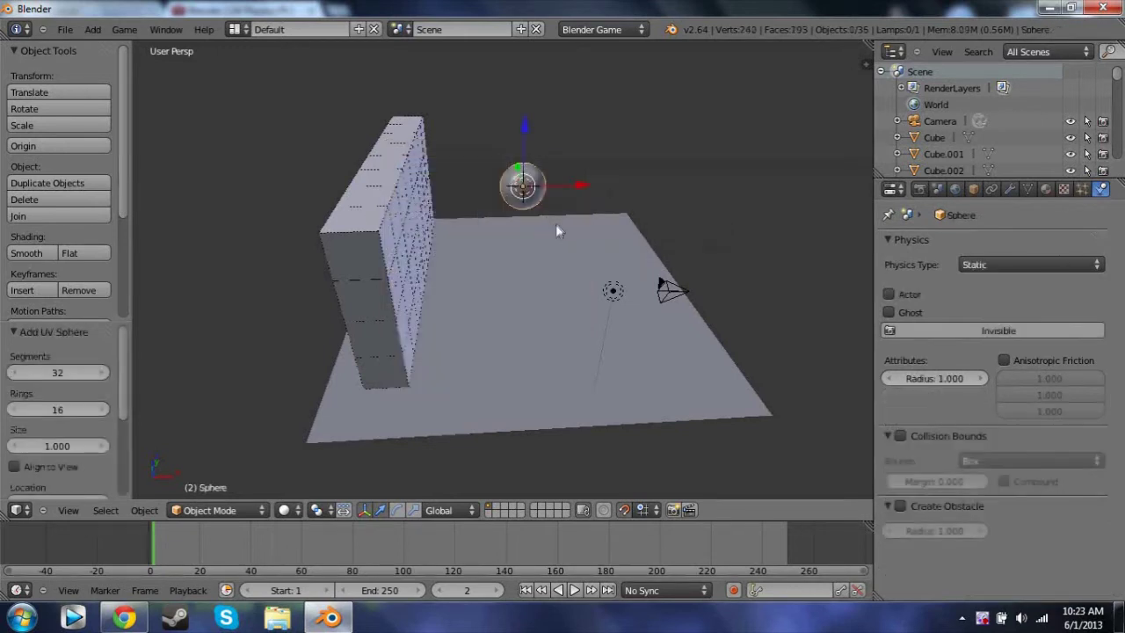
# Lower the sphere 7 units along Z and shift it along Y to line up with the middle of the wall.
pyautogui.scroll(2, 556, 224)
pyautogui.moveTo(533, 246); pyautogui.dragTo(373, 187, button='middle')
pyautogui.moveTo(471, 87); pyautogui.dragTo(479, 249)
pyautogui.moveTo(532, 311); pyautogui.dragTo(594, 326)
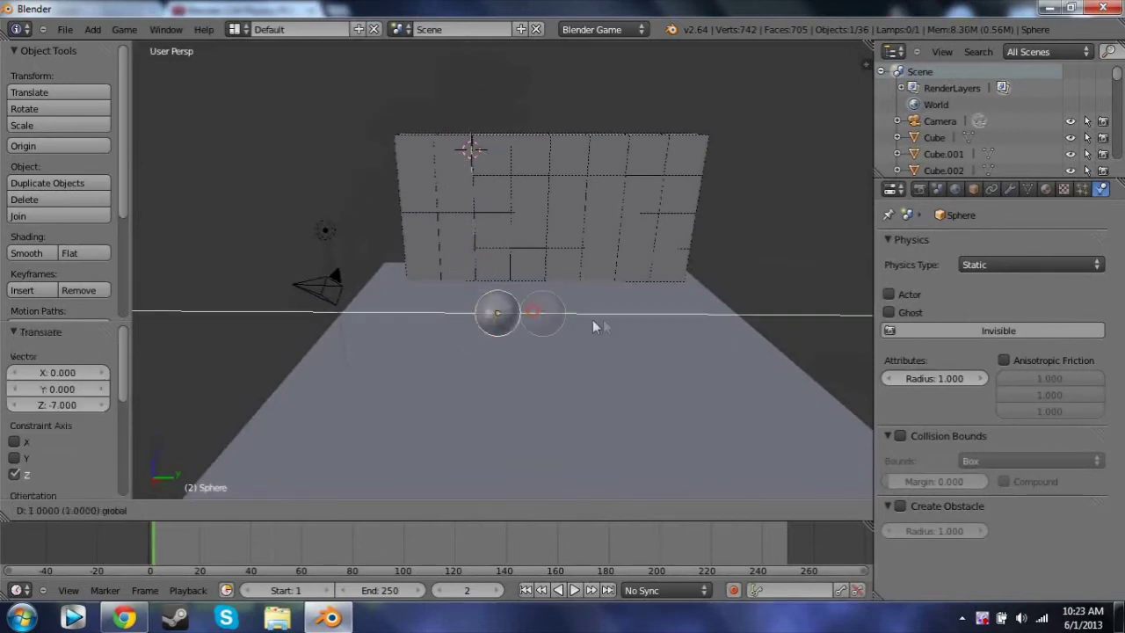
pyautogui.click(593, 327)
# Move the sphere away from the wall to the opposite side of the floor and raise it 1 unit along Z.
pyautogui.press('g')
pyautogui.press('y')
pyautogui.click(580, 473)
pyautogui.press('g')
pyautogui.press('z')
pyautogui.click(652, 405)
pyautogui.moveTo(650, 404); pyautogui.dragTo(754, 373, button='middle')
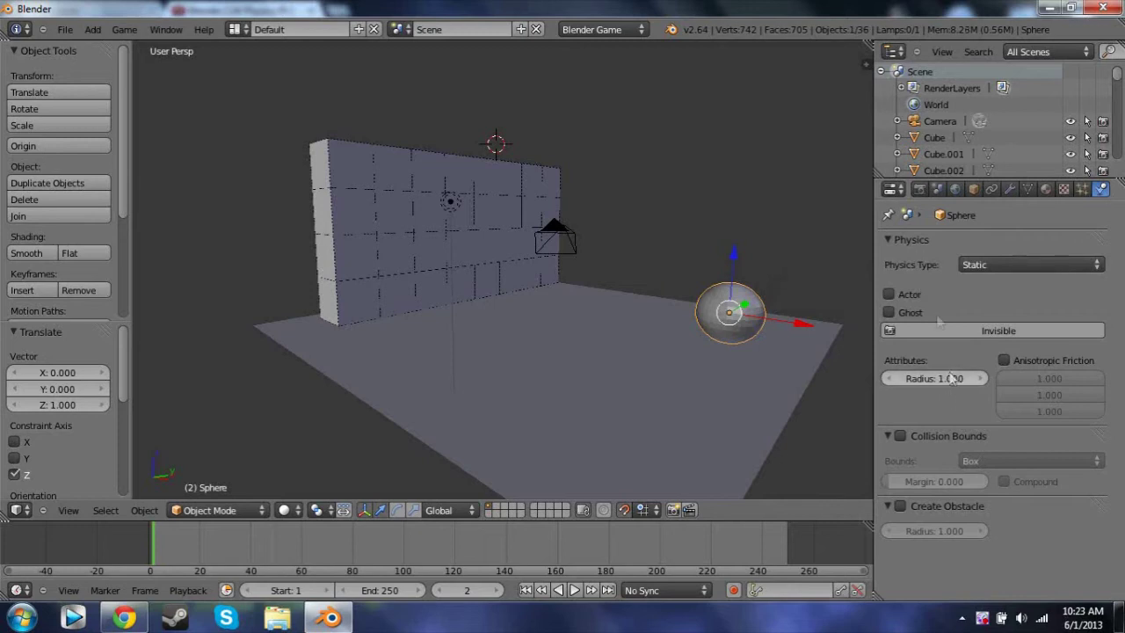
# Set the sphere's physics type to Rigid Body with a mass of 6.
pyautogui.click(1079, 264)
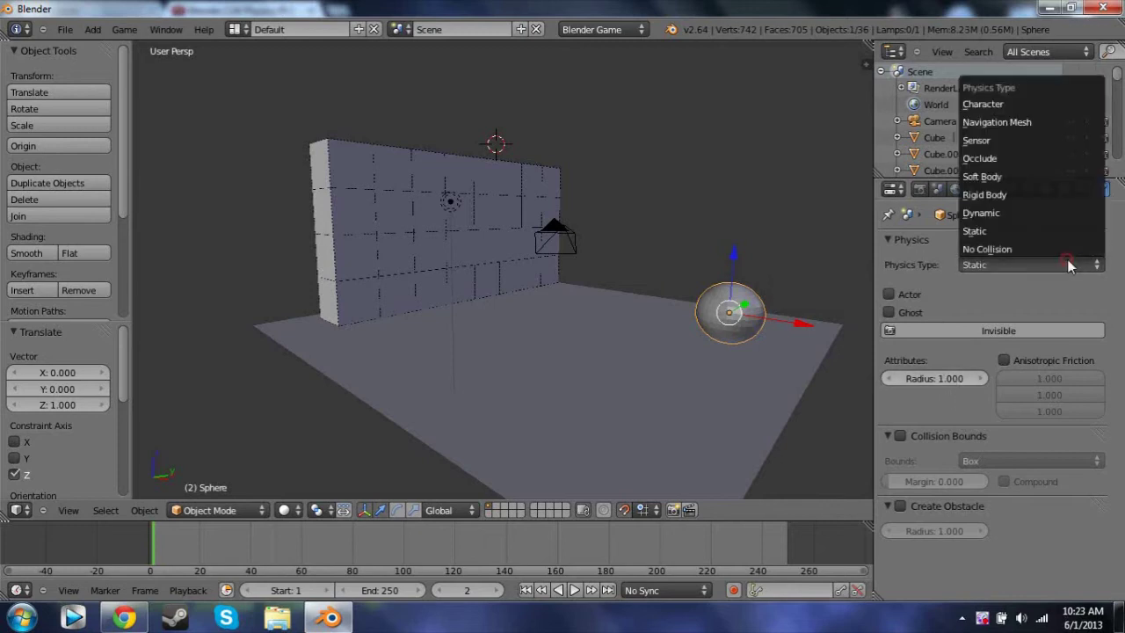
pyautogui.click(1037, 194)
pyautogui.click(958, 380)
pyautogui.click(958, 380)
pyautogui.click(957, 380)
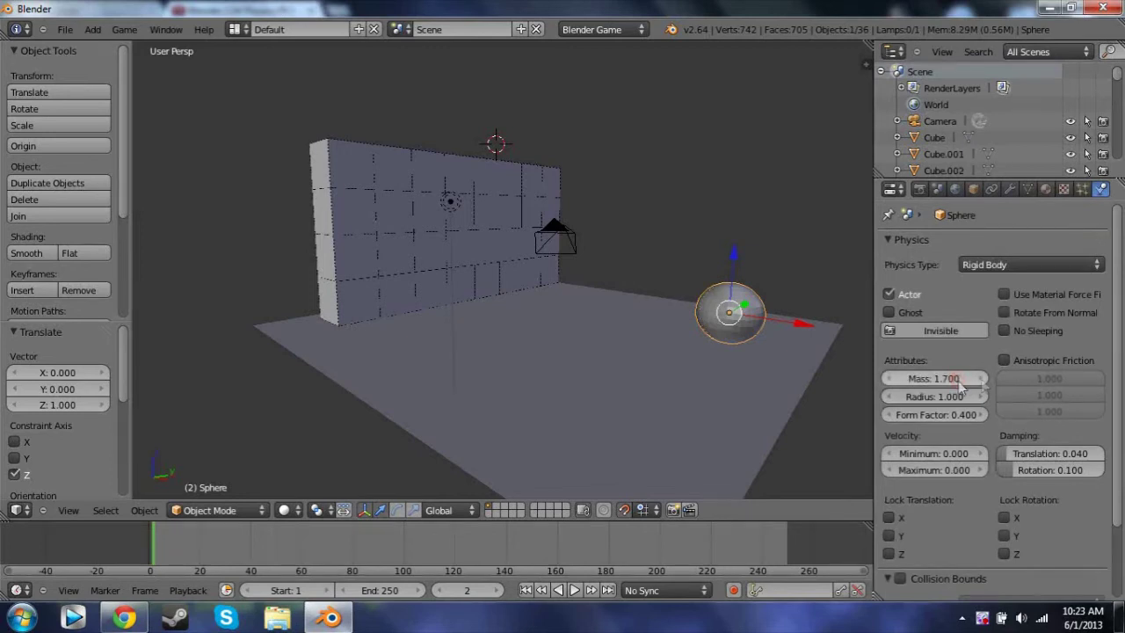
pyautogui.click(927, 379)
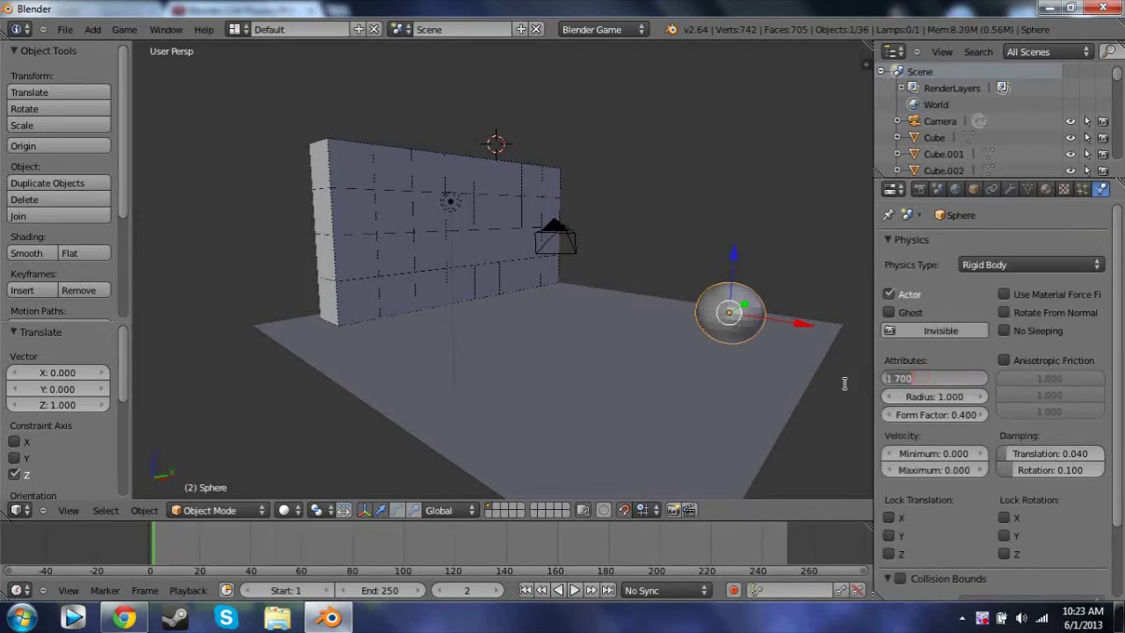
pyautogui.click(949, 396)
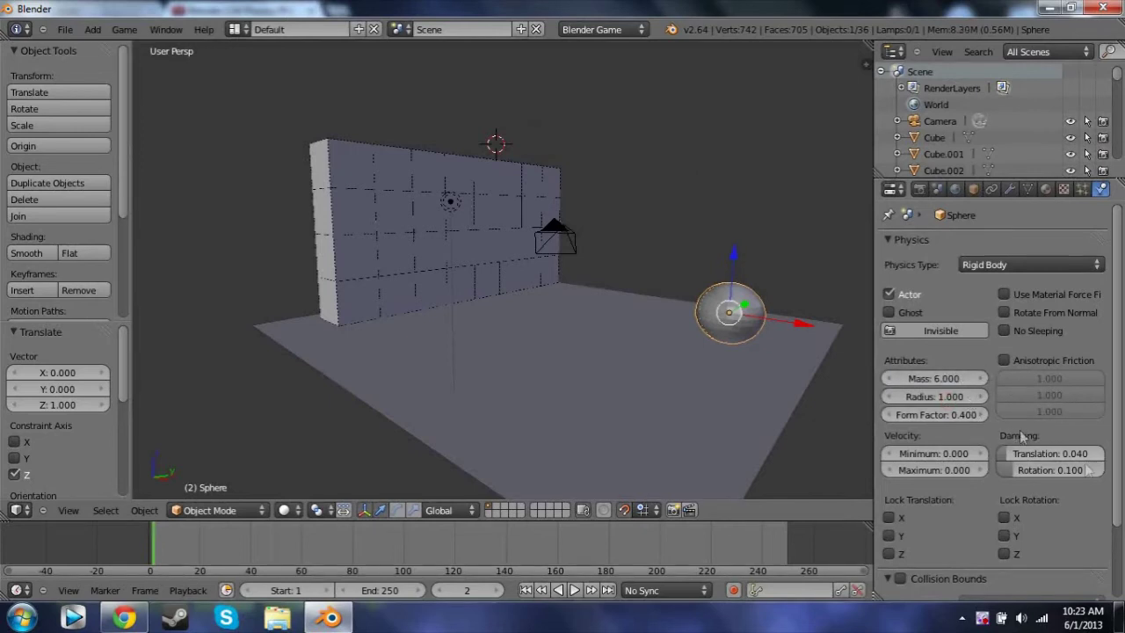
# Enable the sphere's collision bounds with the Sphere shape.
pyautogui.moveTo(1114, 474); pyautogui.dragTo(1110, 596)
pyautogui.click(923, 495)
pyautogui.click(908, 500)
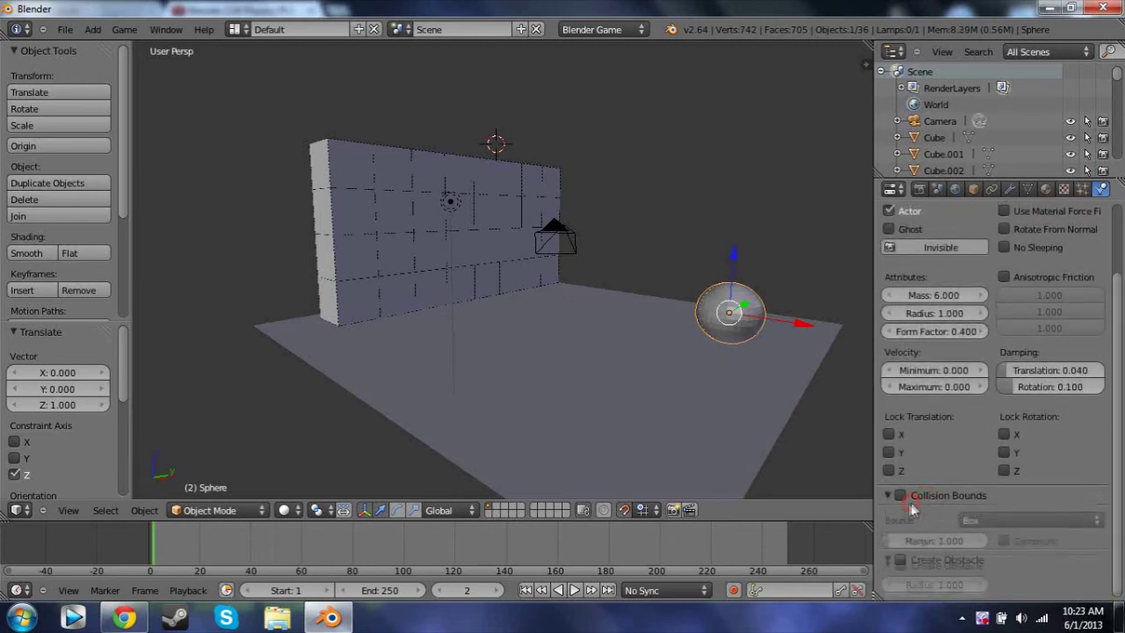
pyautogui.click(901, 496)
pyautogui.click(1048, 521)
pyautogui.click(1008, 542)
pyautogui.click(1008, 526)
pyautogui.click(1008, 519)
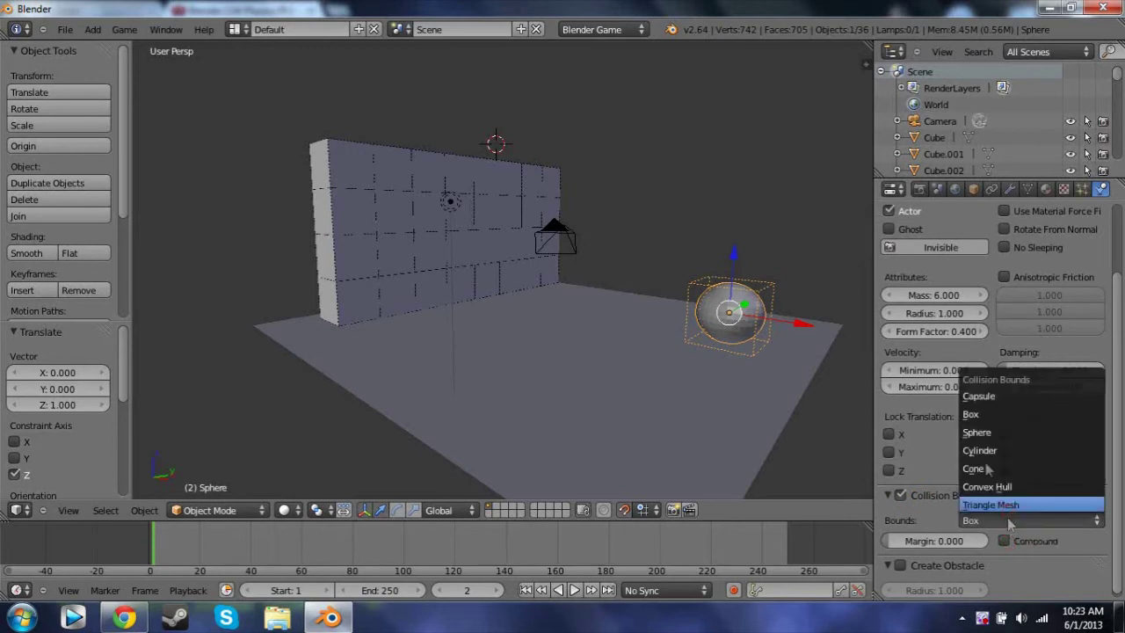
pyautogui.click(1010, 431)
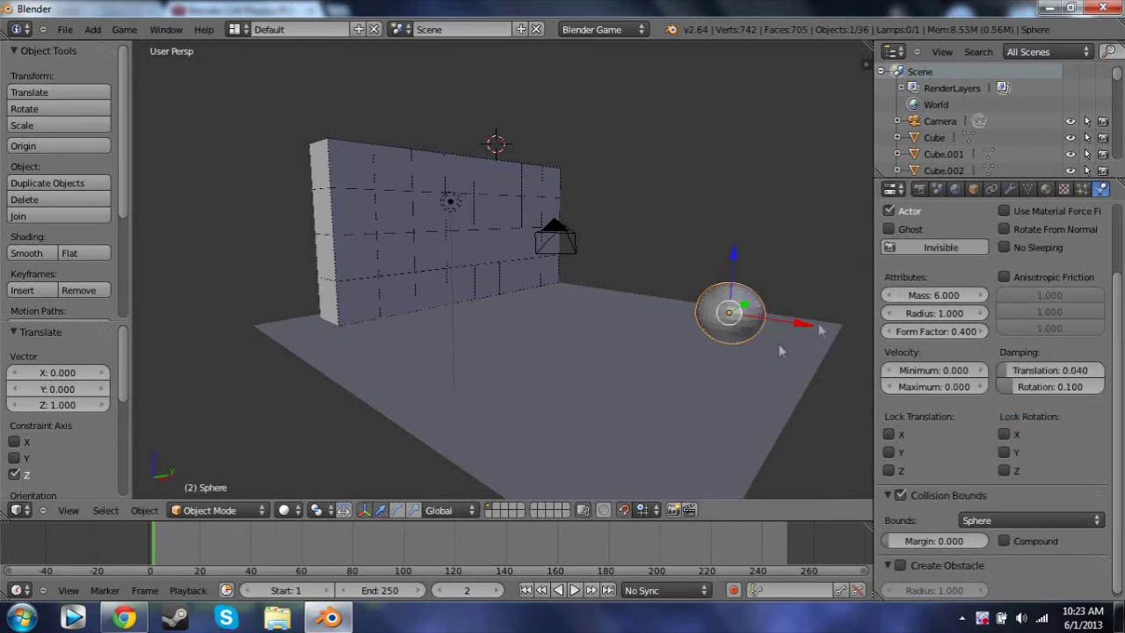
# Test-run the game, raise the sphere 1 unit along Z and run the game again.
pyautogui.press('p')
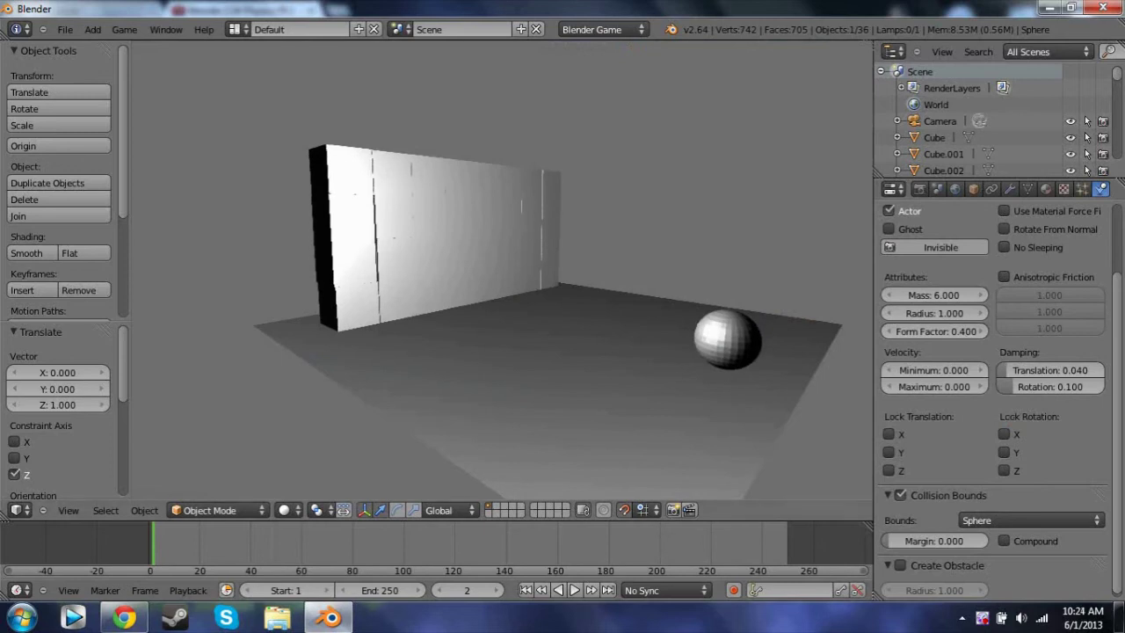
pyautogui.press('Escape')
pyautogui.press('p')
pyautogui.press('Escape')
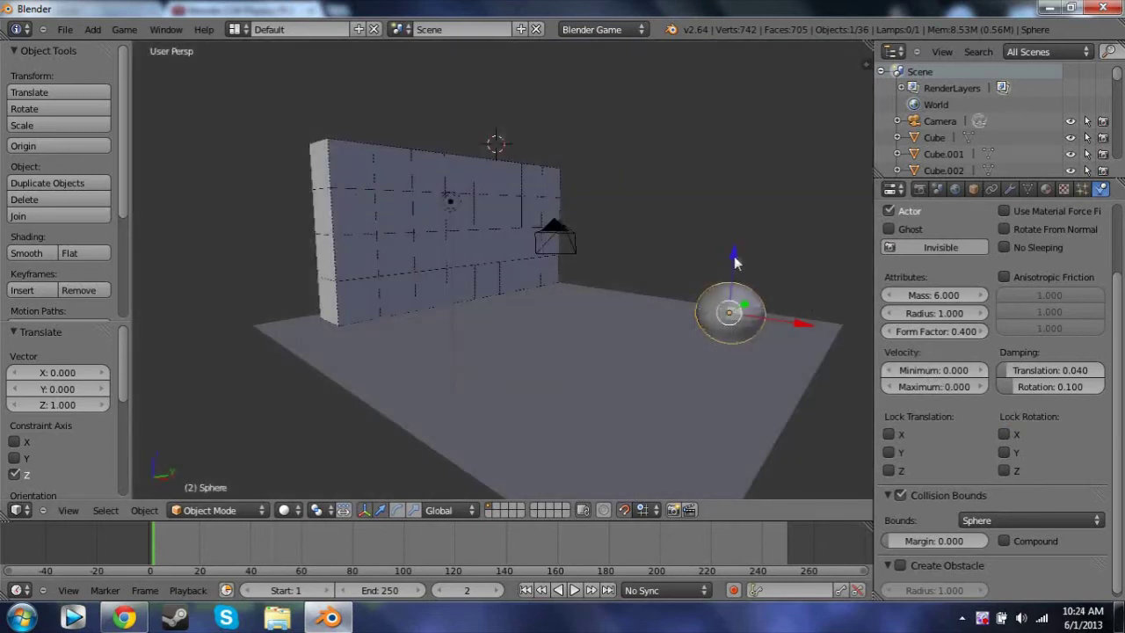
pyautogui.press('p')
pyautogui.press('Escape')
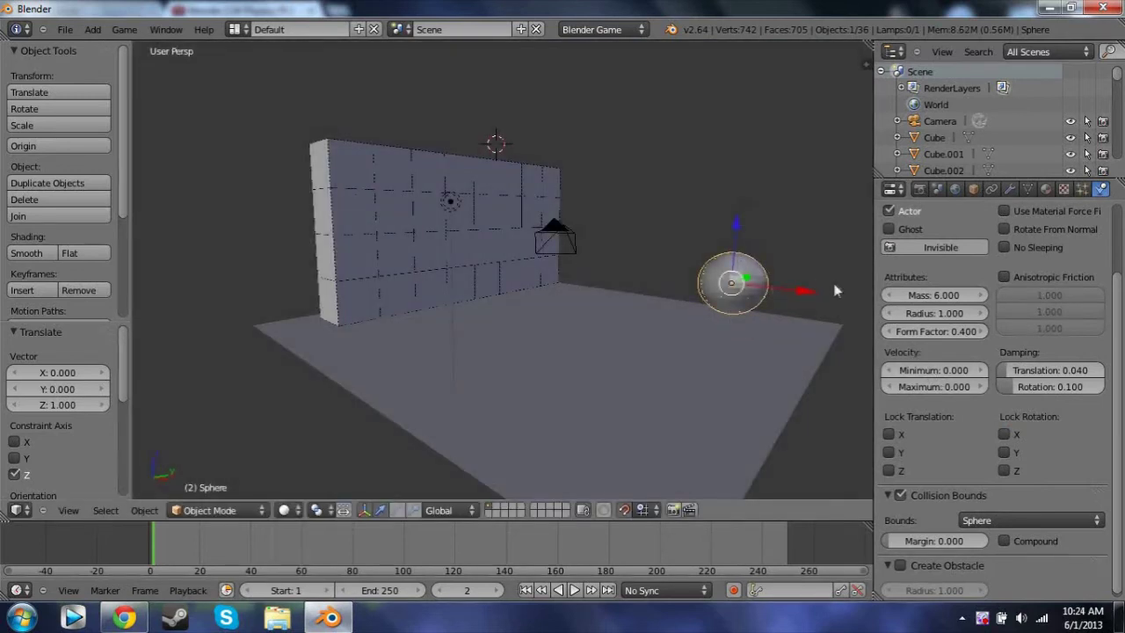
pyautogui.press('p')
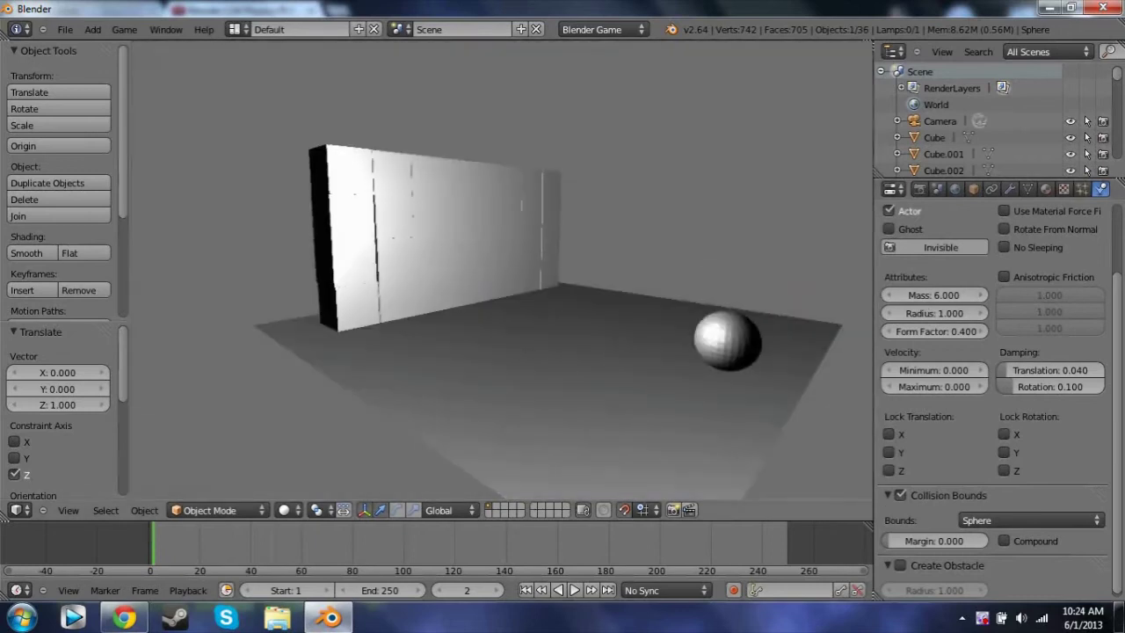
pyautogui.press('Escape')
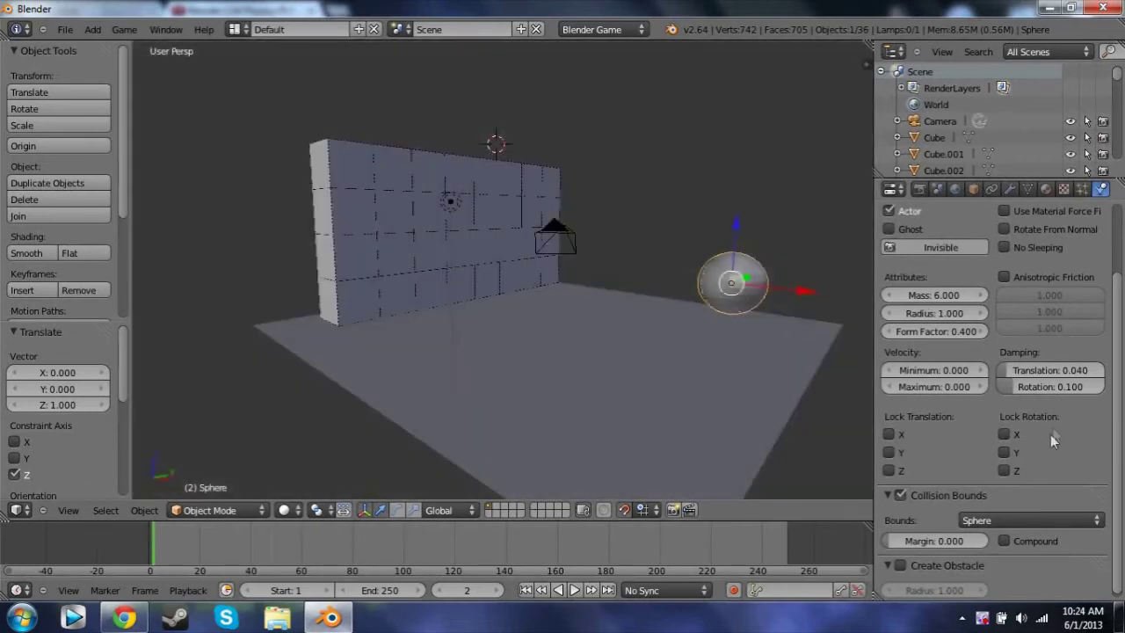
# Try minimum velocities of 15.78 and 2.316 on the sphere in game runs, and reset the value to 0.
pyautogui.moveTo(889, 372); pyautogui.dragTo(1001, 378)
pyautogui.press('p')
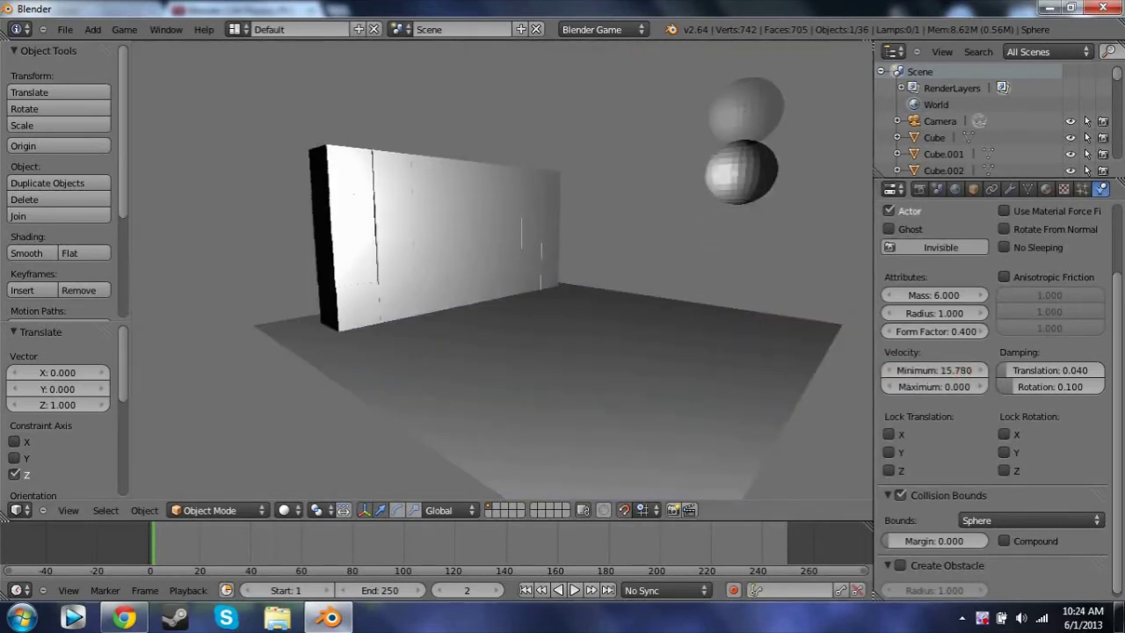
pyautogui.press('Escape')
pyautogui.moveTo(969, 372); pyautogui.dragTo(912, 379)
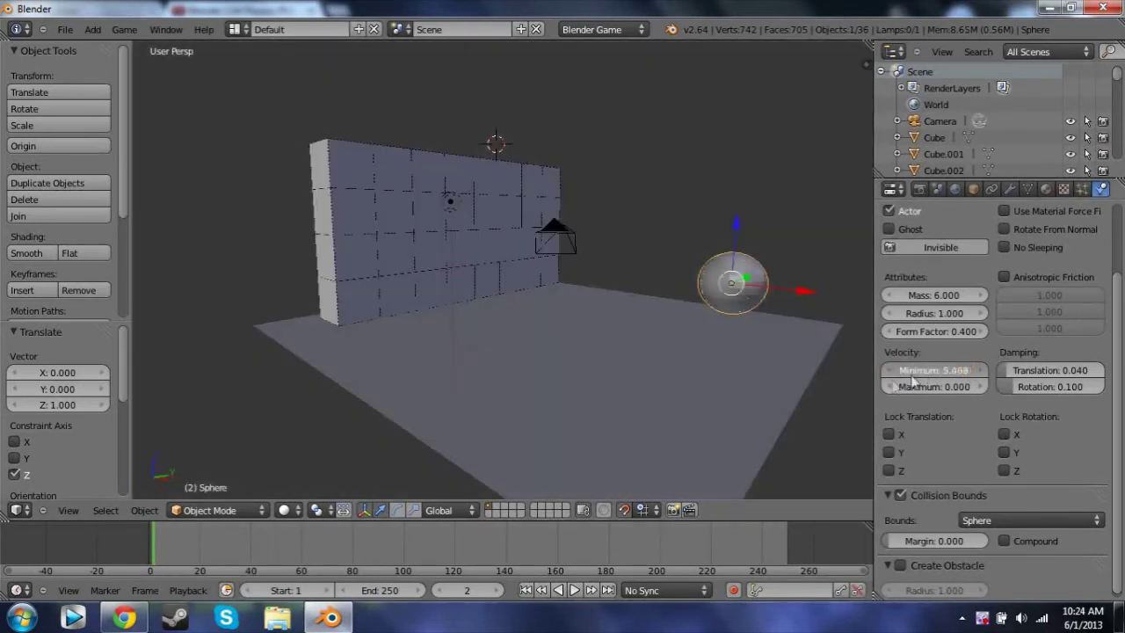
pyautogui.press('p')
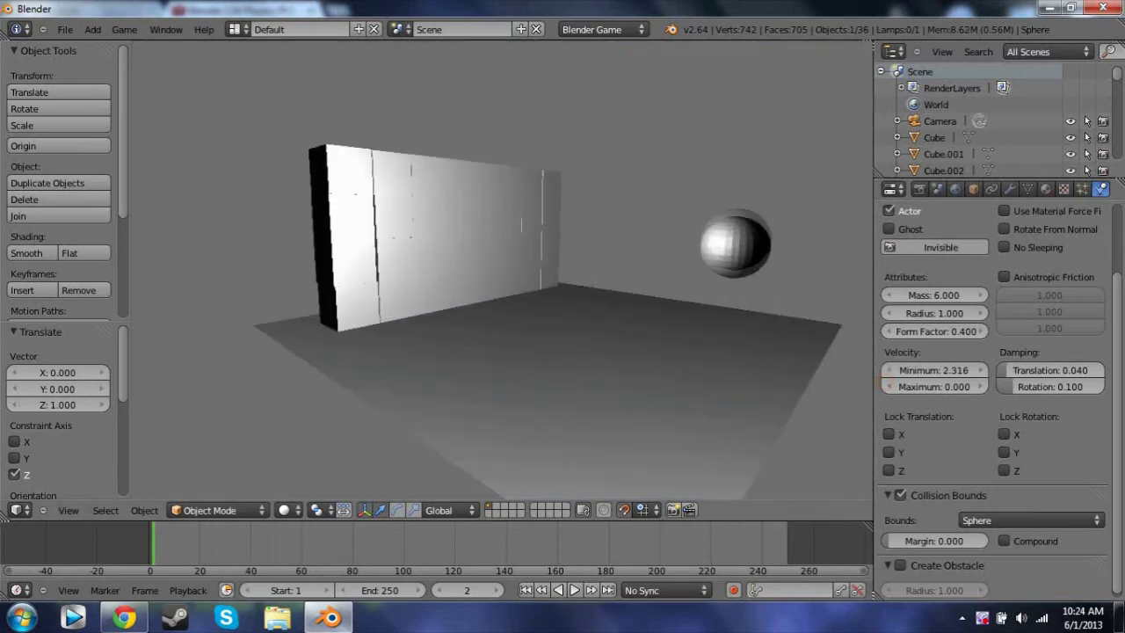
pyautogui.press('Escape')
pyautogui.click(939, 371)
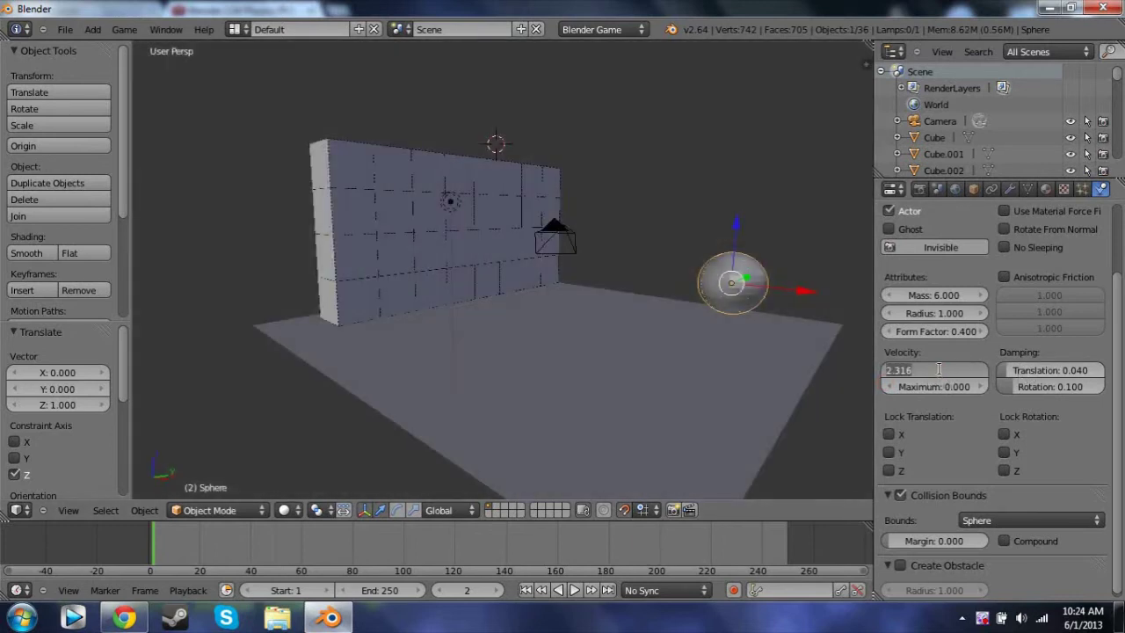
pyautogui.write('0')
pyautogui.press('Return')
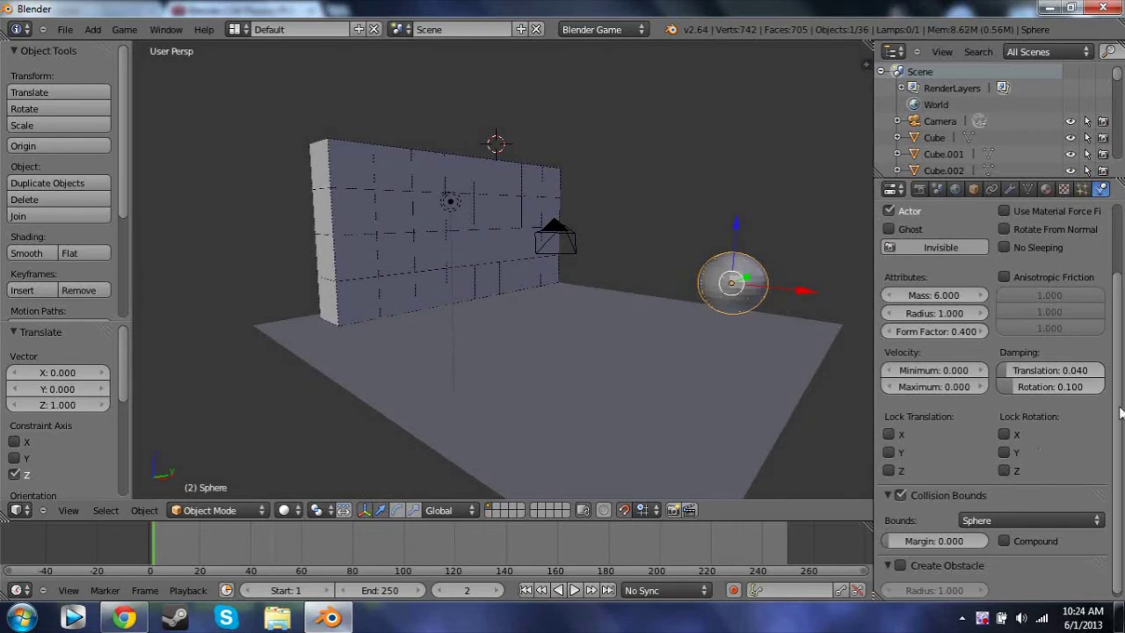
# Switch the screen layout to Game Logic and view the scene from the top.
pyautogui.moveTo(1114, 406); pyautogui.dragTo(1121, 338)
pyautogui.moveTo(780, 326); pyautogui.dragTo(809, 354, button='middle')
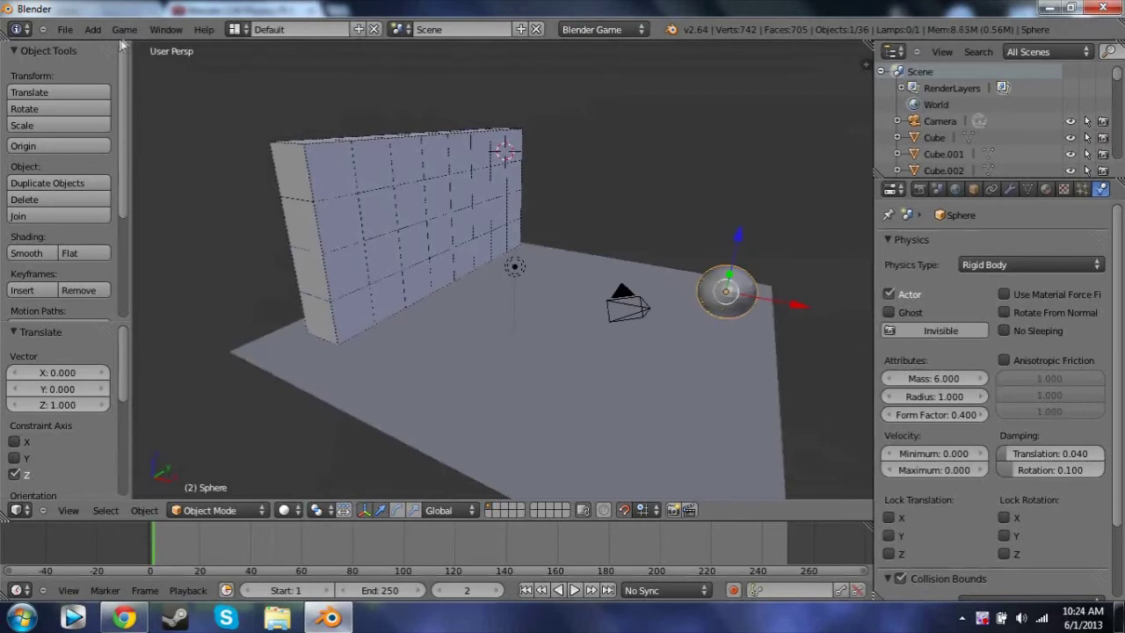
pyautogui.click(247, 30)
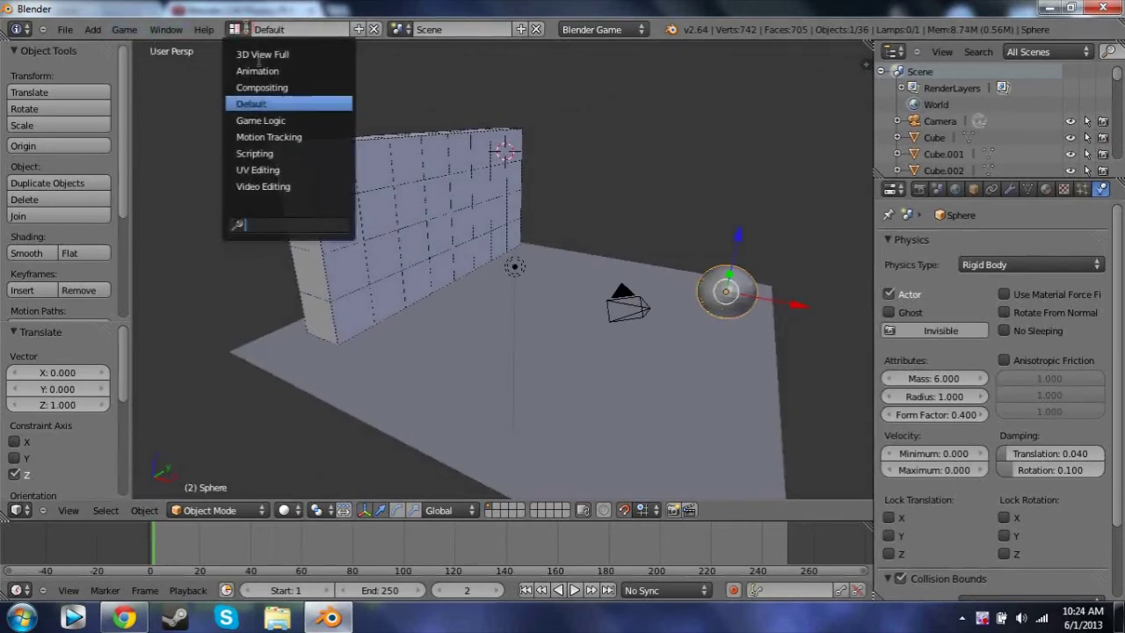
pyautogui.click(276, 120)
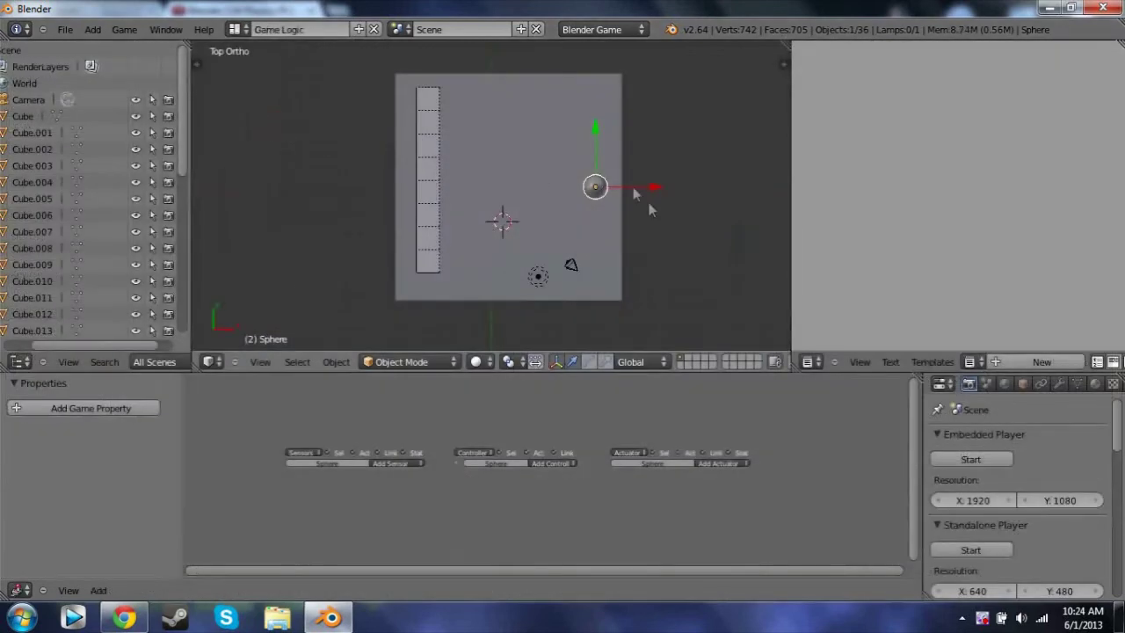
pyautogui.moveTo(650, 212); pyautogui.dragTo(572, 186, button='middle')
pyautogui.press('KP_7')
pyautogui.scroll(4, 433, 469)
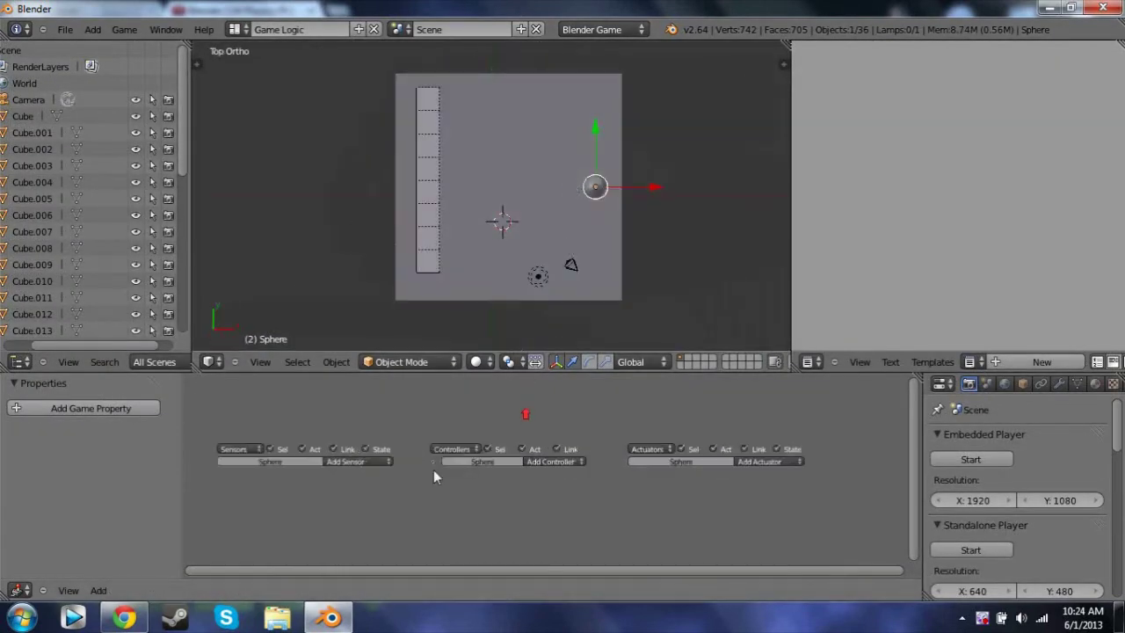
# Add a Keyboard sensor to the sphere and assign the W key to it.
pyautogui.click(340, 459)
pyautogui.click(349, 461)
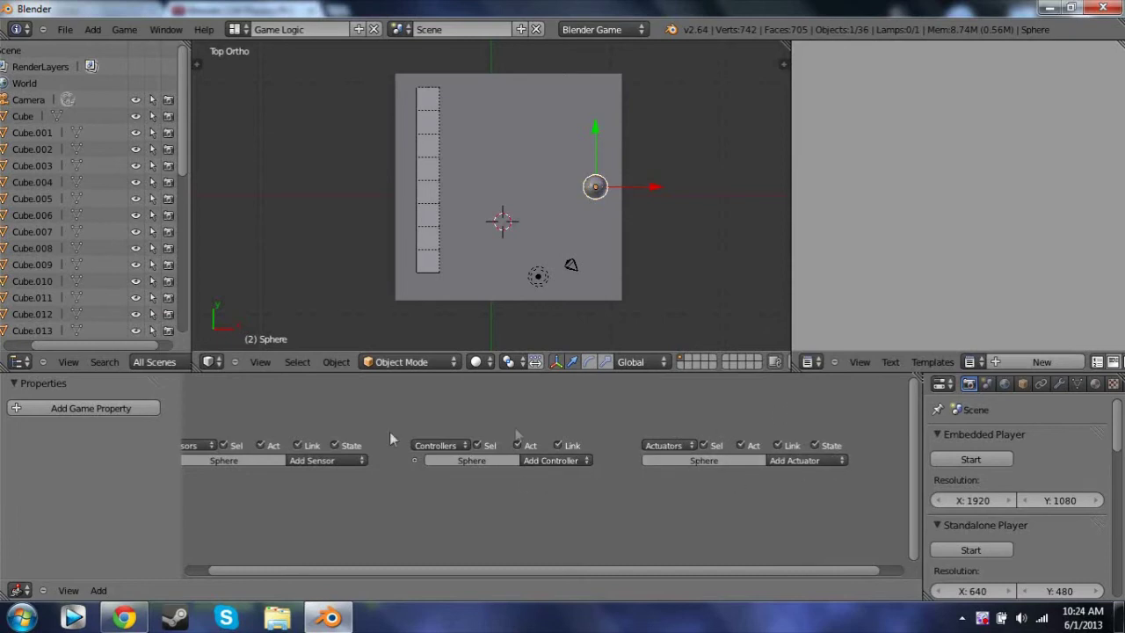
pyautogui.click(326, 460)
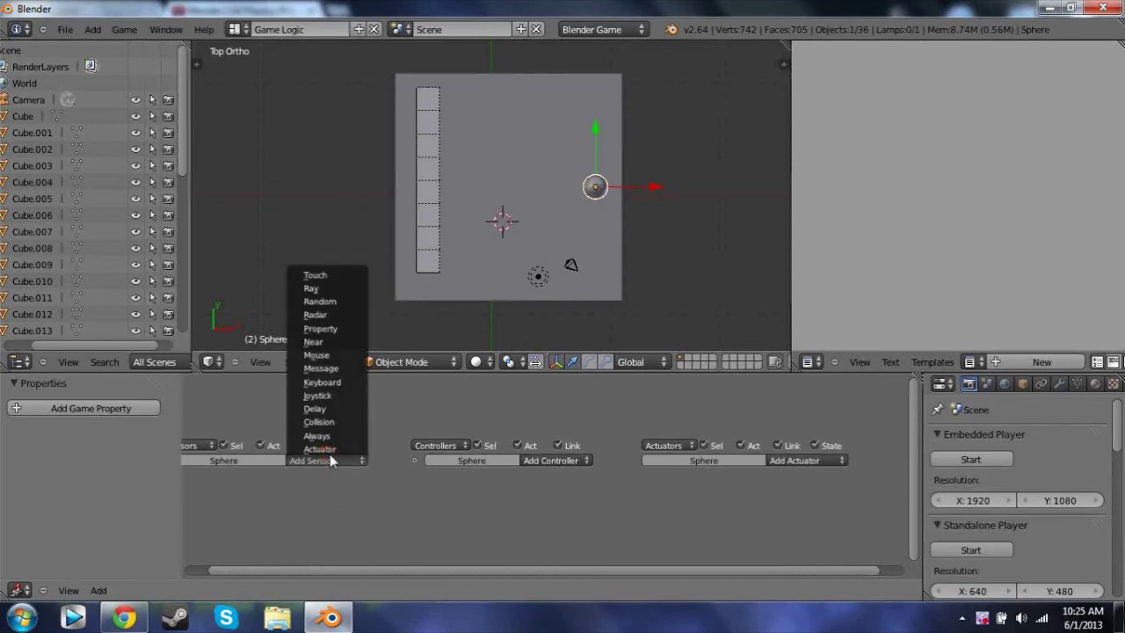
pyautogui.click(328, 384)
pyautogui.moveTo(909, 531); pyautogui.dragTo(783, 598)
pyautogui.moveTo(715, 571); pyautogui.dragTo(642, 582)
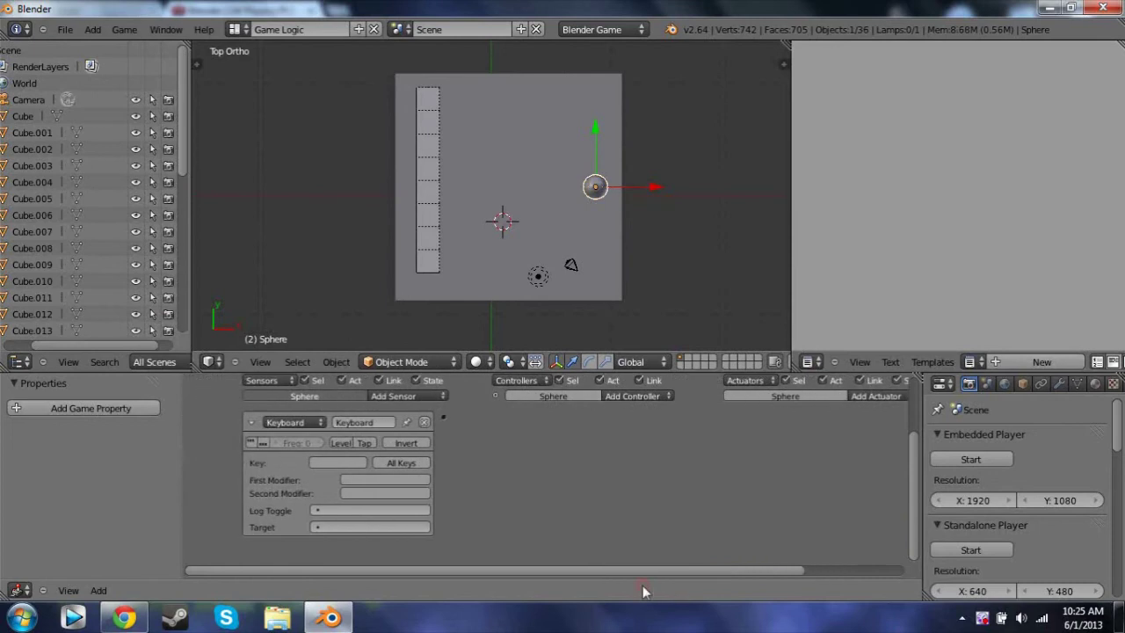
pyautogui.click(341, 464)
pyautogui.press('w')
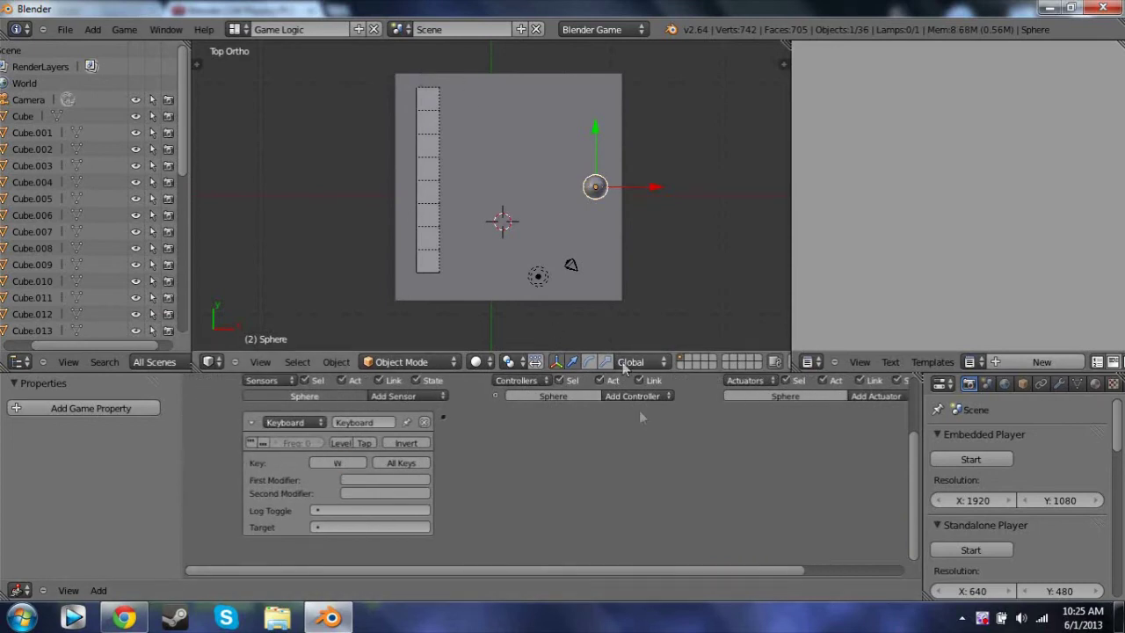
# Add an And controller and a Motion actuator to the sphere.
pyautogui.click(643, 395)
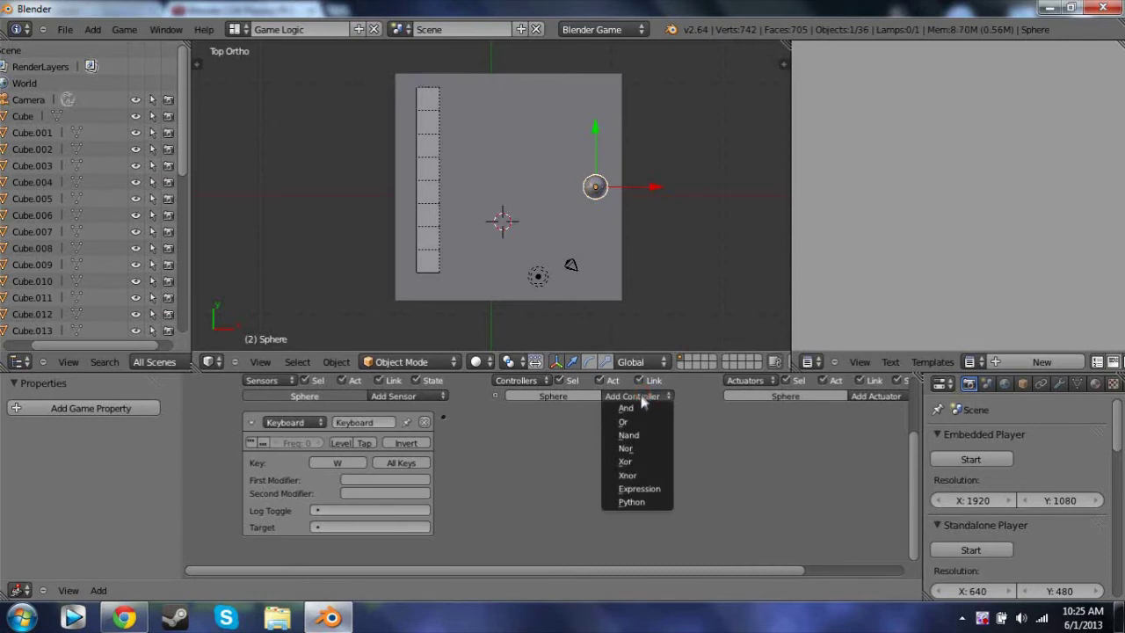
pyautogui.click(639, 409)
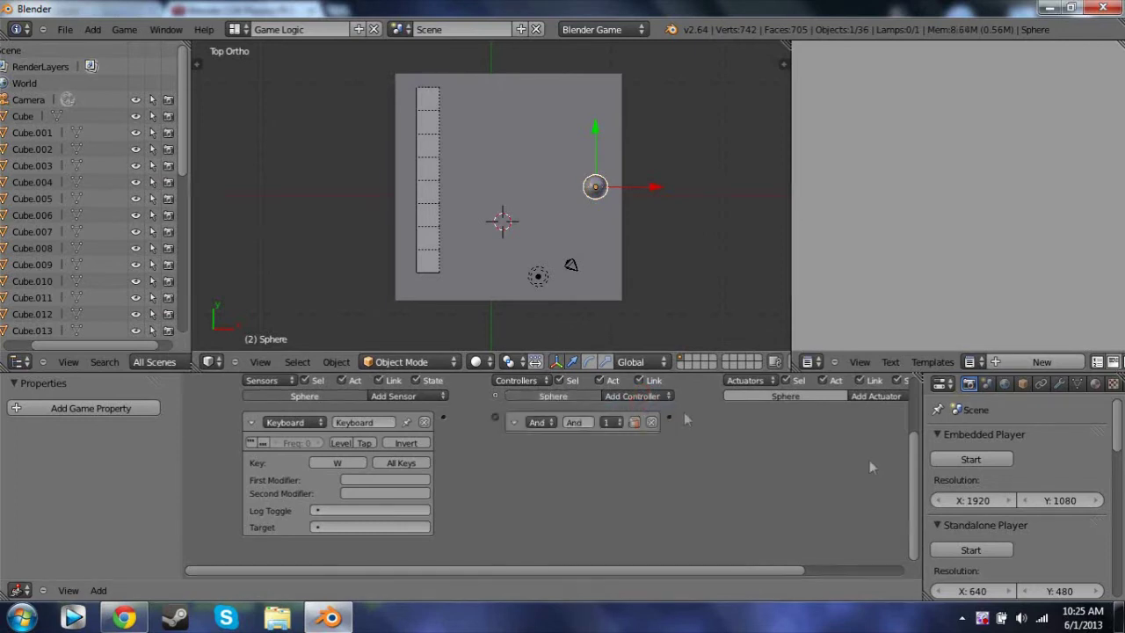
pyautogui.click(875, 396)
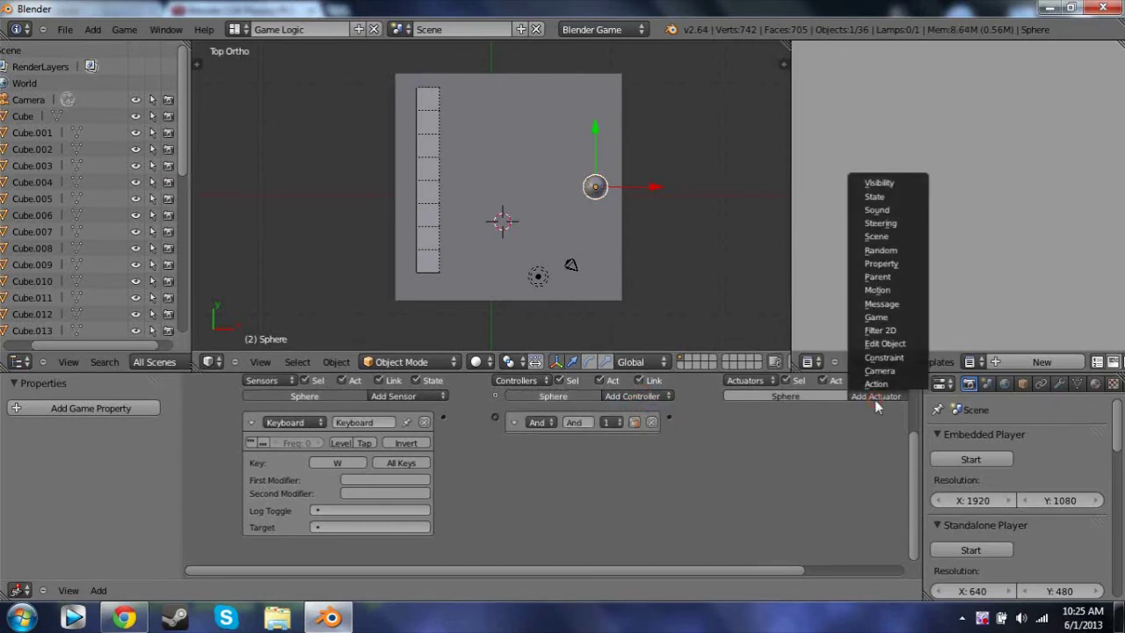
pyautogui.click(879, 290)
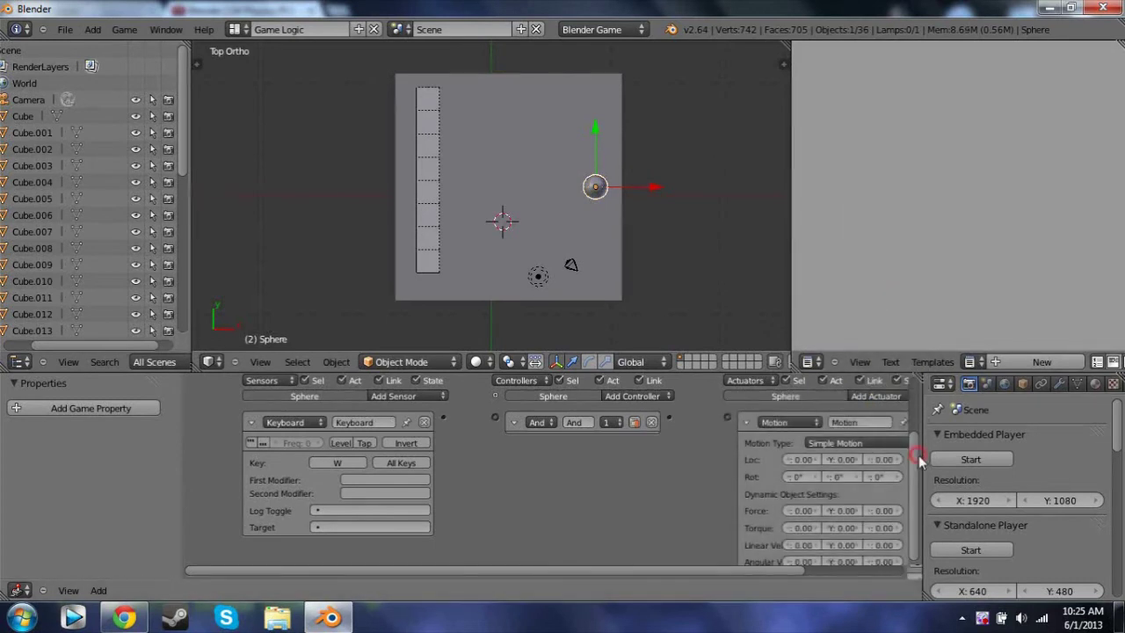
pyautogui.moveTo(741, 572); pyautogui.dragTo(866, 570)
pyautogui.click(608, 417)
pyautogui.click(608, 418)
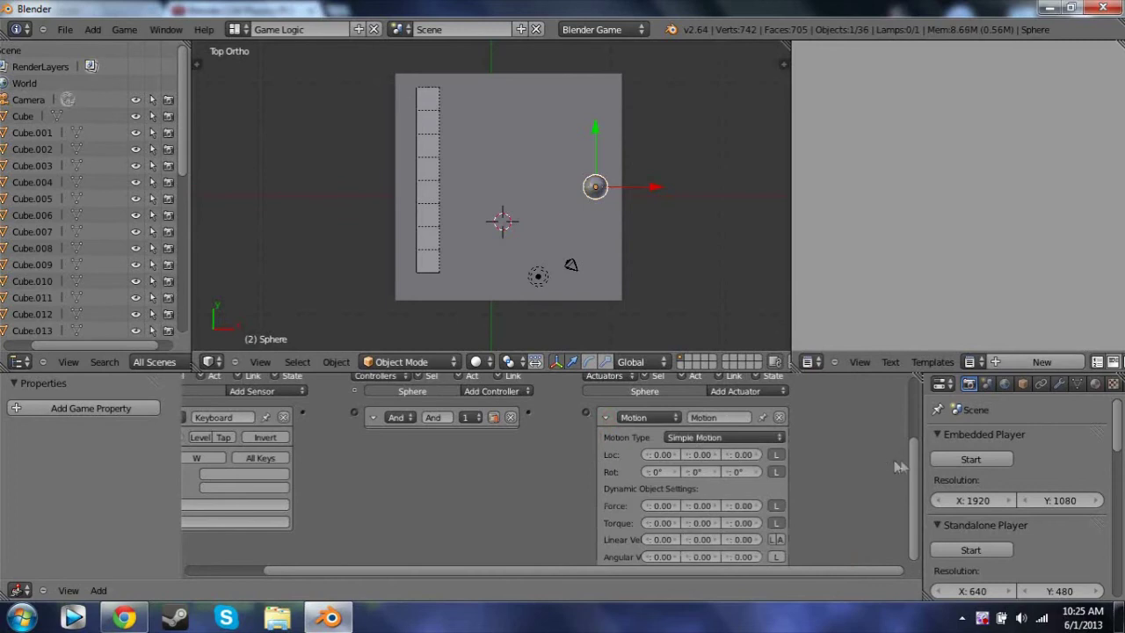
pyautogui.moveTo(914, 464)
pyautogui.mouseDown()
pyautogui.moveTo(911, 543)
pyautogui.moveTo(904, 465)
pyautogui.mouseUp()
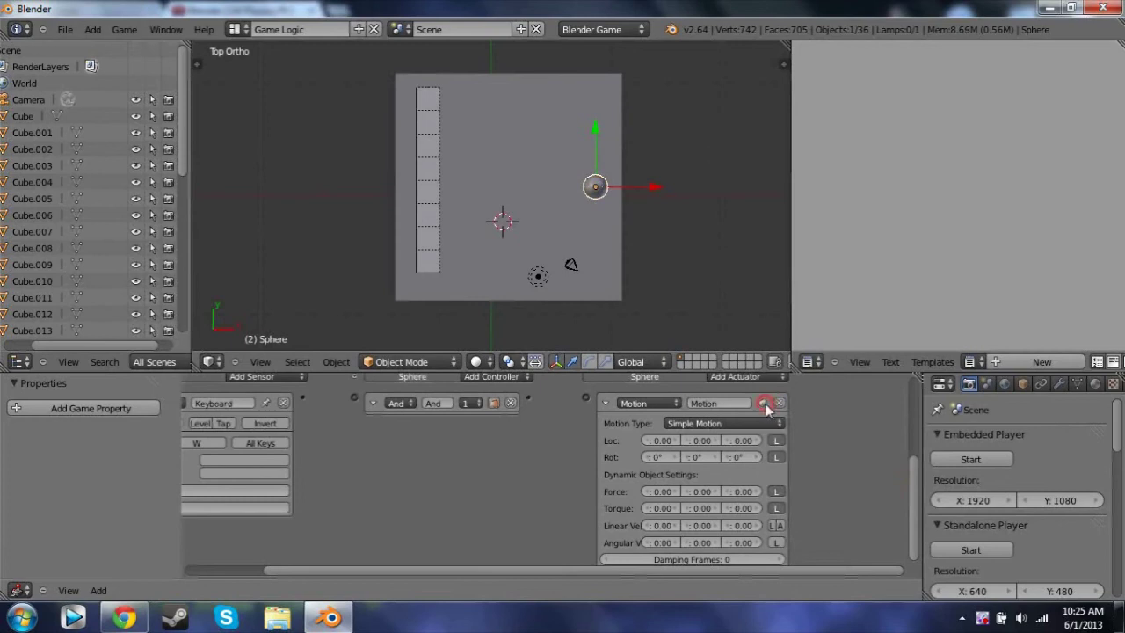
pyautogui.click(708, 425)
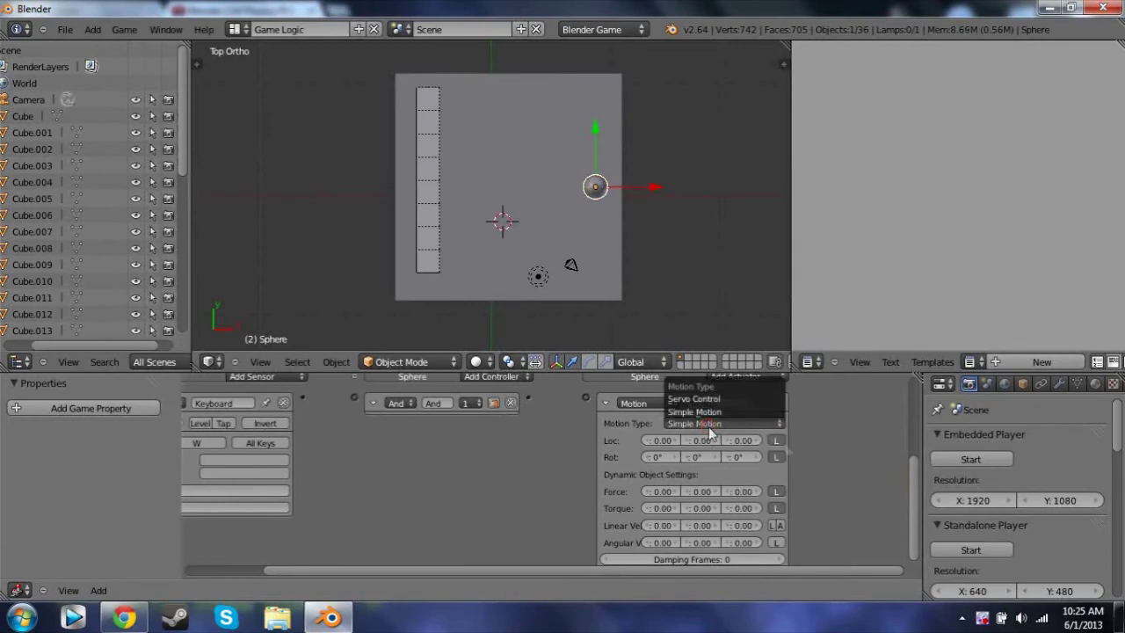
pyautogui.click(708, 424)
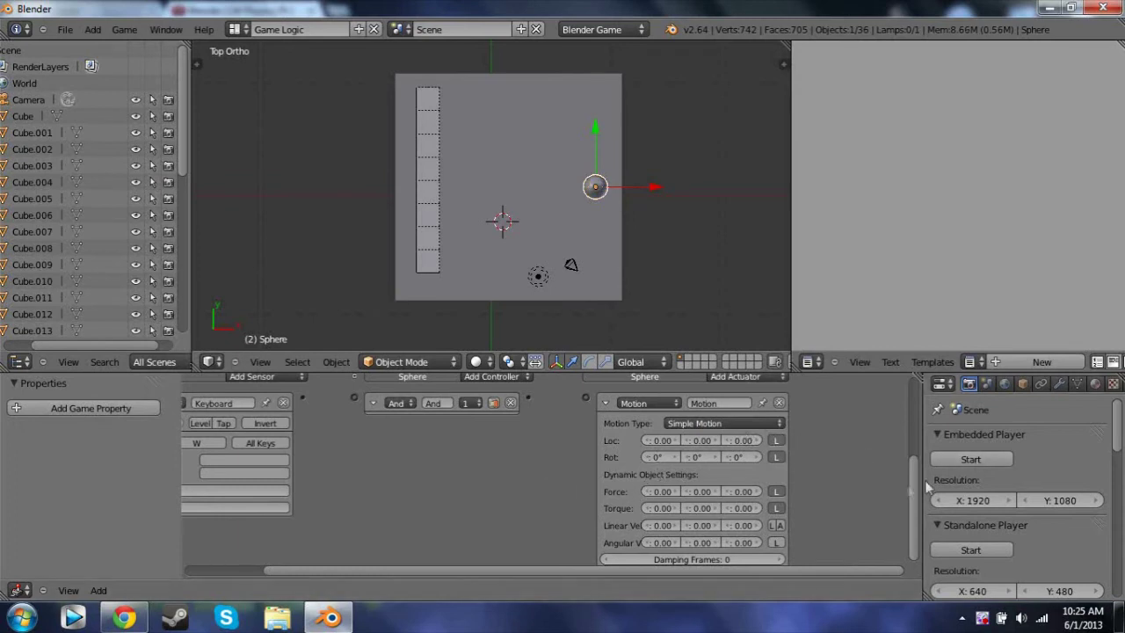
pyautogui.moveTo(913, 487); pyautogui.dragTo(914, 448)
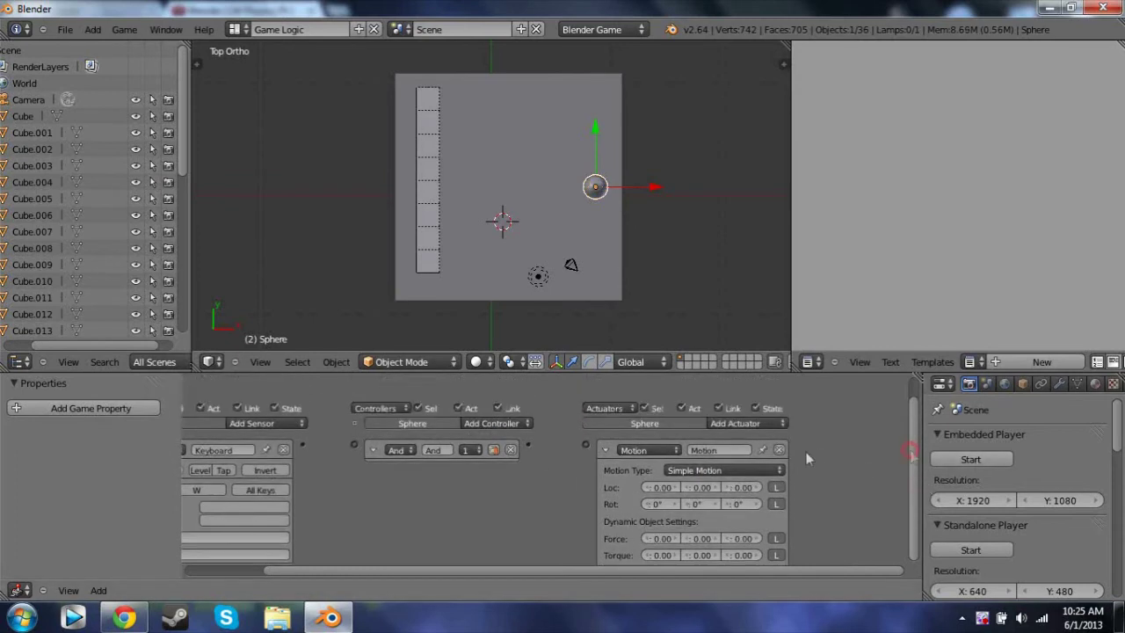
pyautogui.click(770, 425)
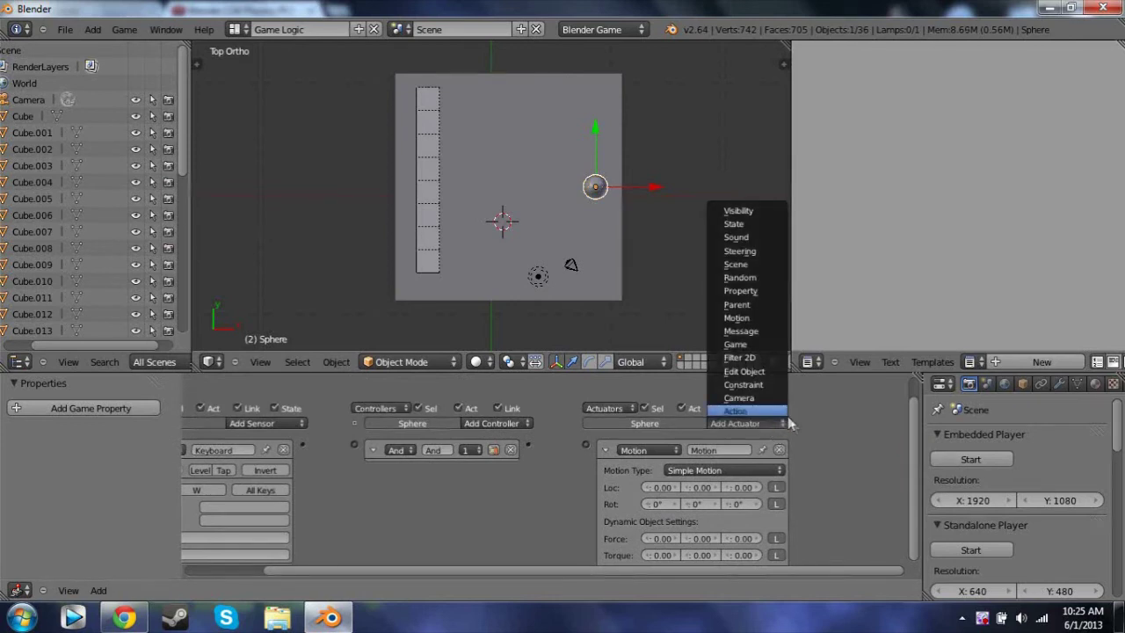
pyautogui.click(760, 425)
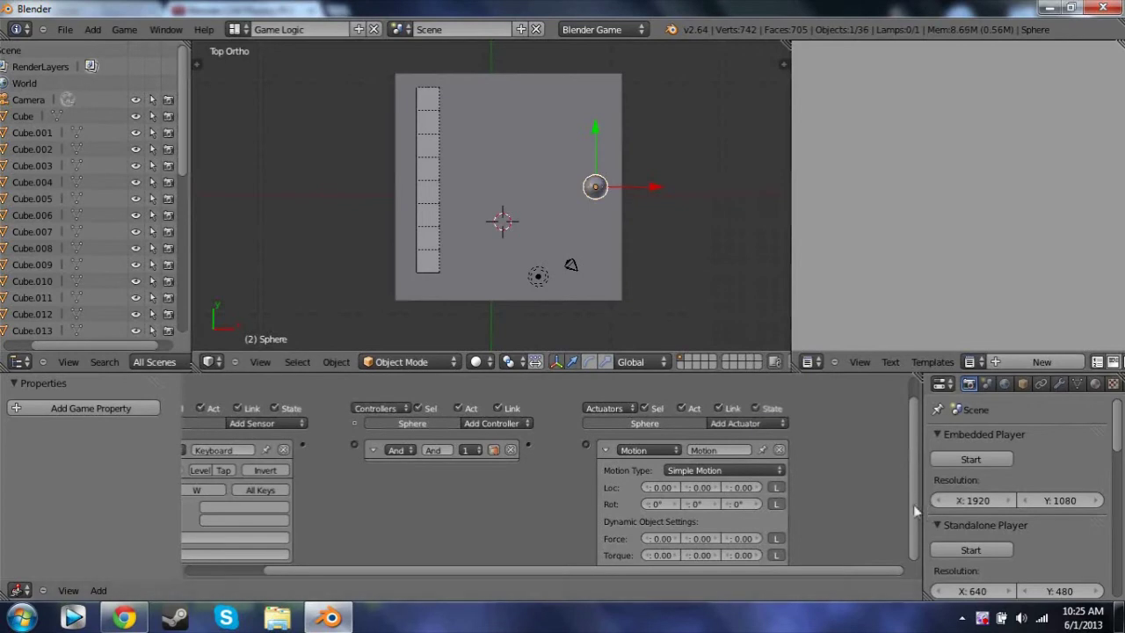
# Toggle the local-coordinate options for the Motion actuator's location and force.
pyautogui.moveTo(915, 510); pyautogui.dragTo(915, 540)
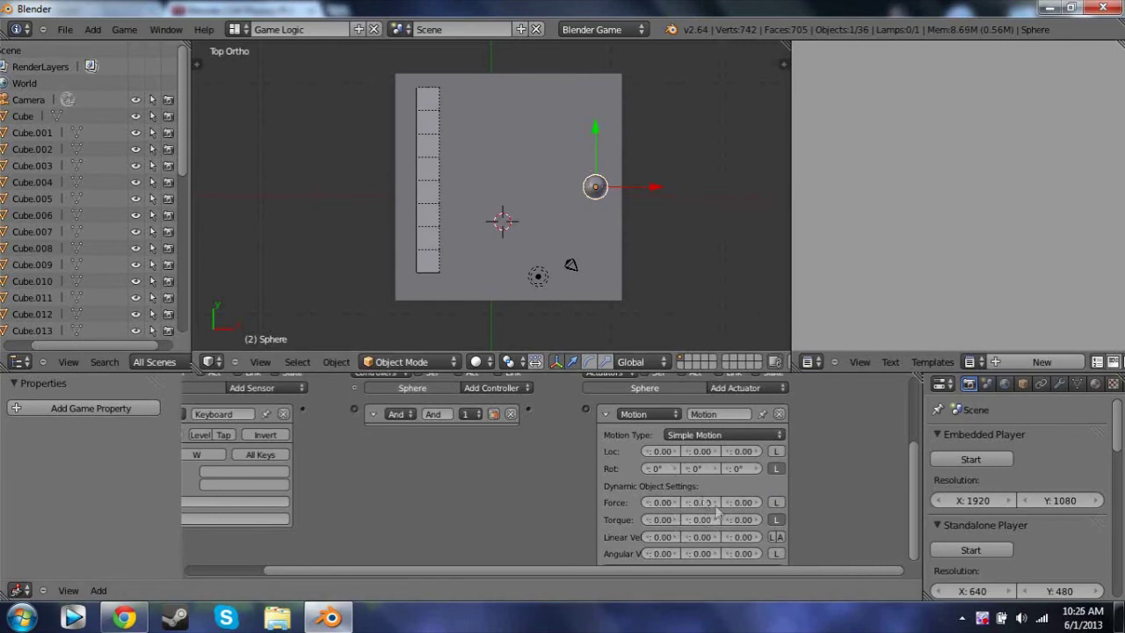
pyautogui.click(777, 451)
pyautogui.click(777, 503)
pyautogui.click(777, 451)
pyautogui.moveTo(673, 265)
pyautogui.mouseDown(button='middle')
pyautogui.moveTo(650, 265)
pyautogui.moveTo(667, 275)
pyautogui.mouseUp(button='middle')
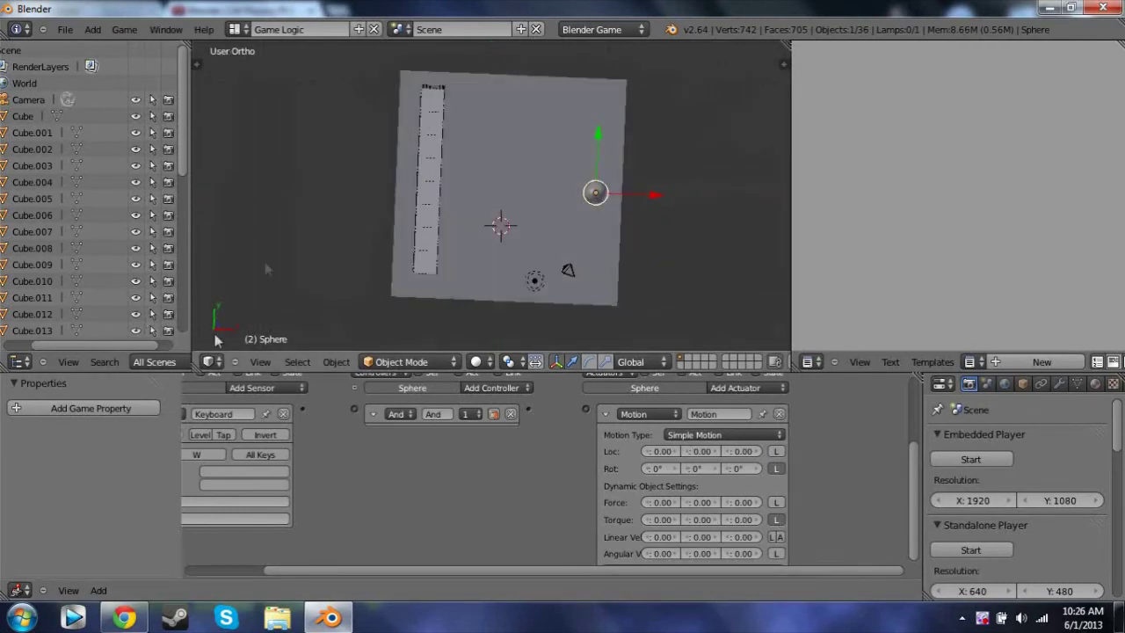
pyautogui.moveTo(247, 296); pyautogui.dragTo(247, 294, button='middle')
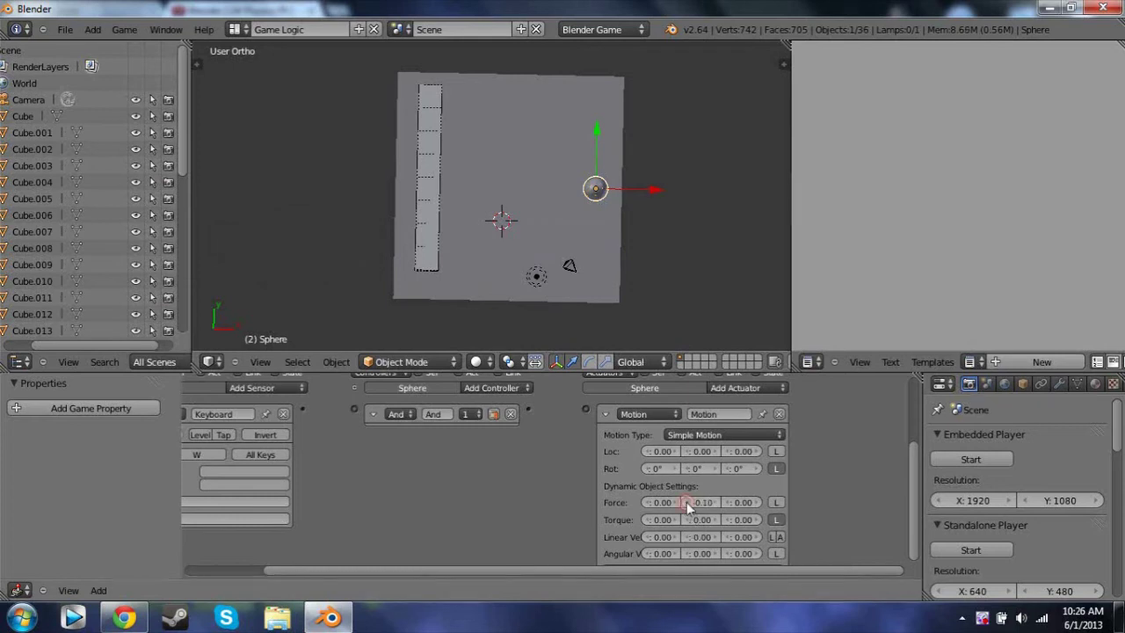
# Set the Motion actuator's X force to -50 and test-run the game.
pyautogui.moveTo(686, 502); pyautogui.dragTo(720, 496)
pyautogui.scroll(3, 729, 519)
pyautogui.click(731, 525)
pyautogui.press('BackSpace')
pyautogui.write('-50')
pyautogui.press('Return')
pyautogui.scroll(-3, 515, 519)
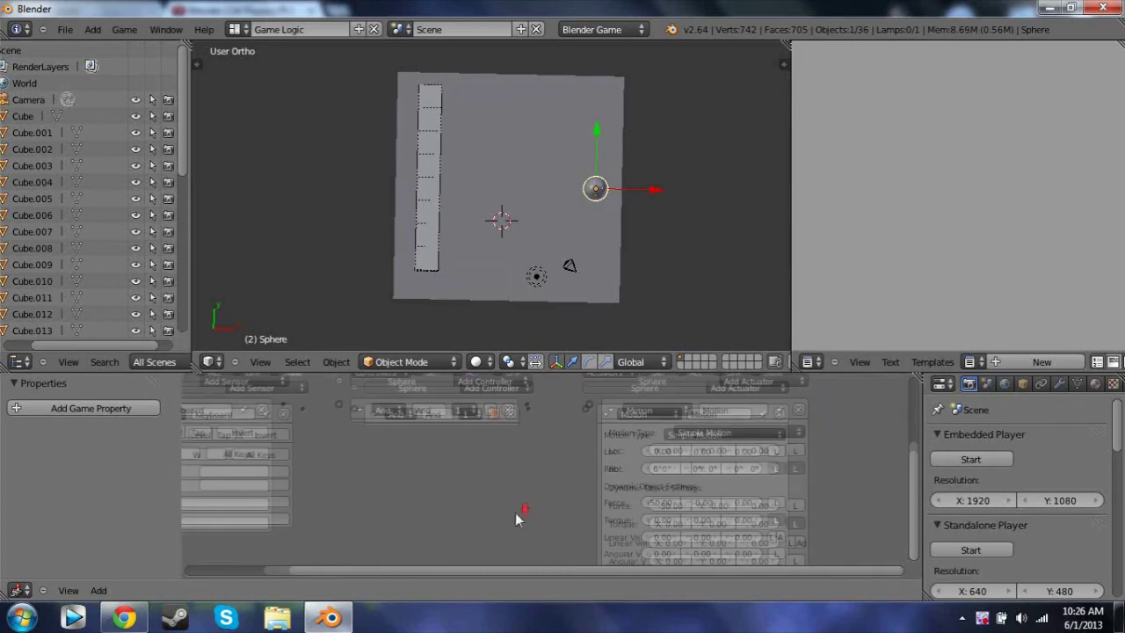
pyautogui.press('p')
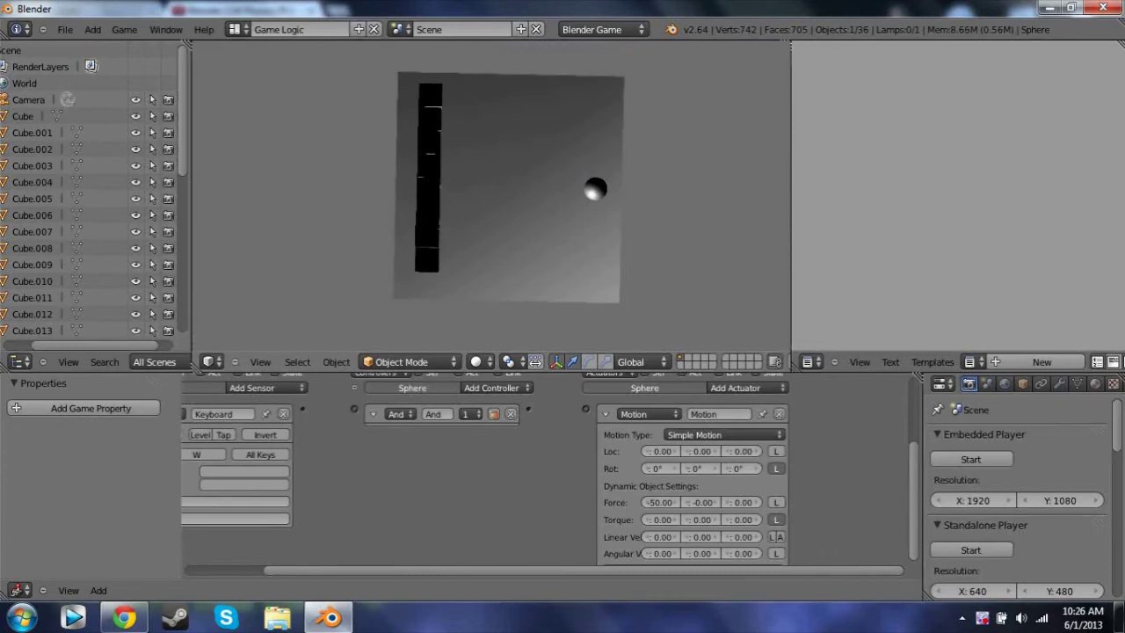
pyautogui.press('Escape')
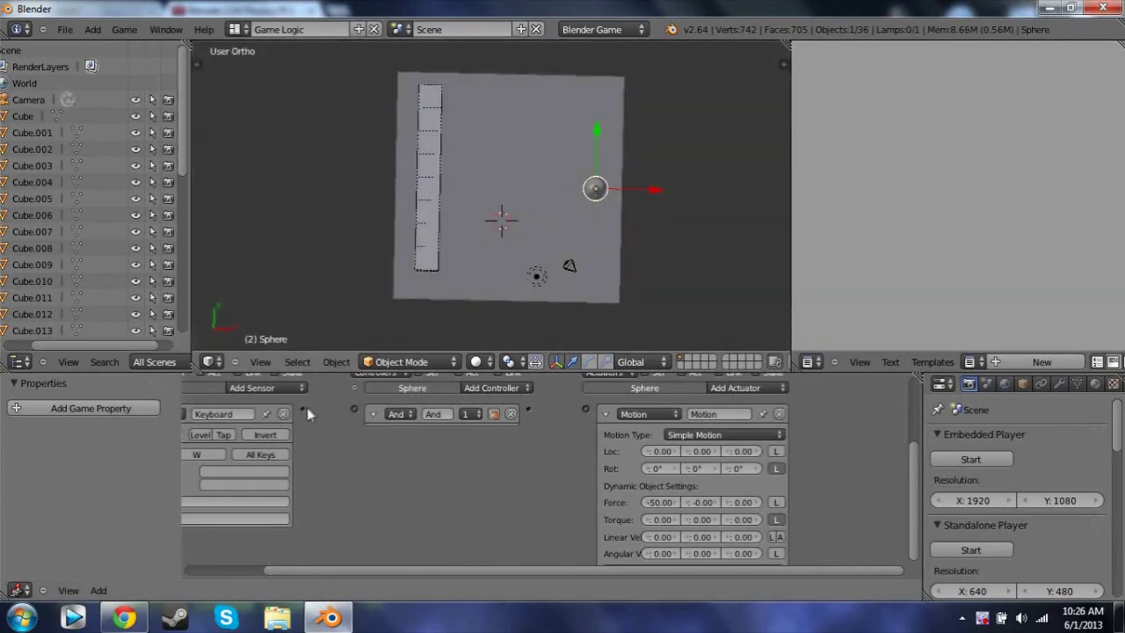
# Link the Keyboard sensor to the And controller and that to the Motion actuator, and test-run the game.
pyautogui.moveTo(304, 410); pyautogui.dragTo(354, 412)
pyautogui.moveTo(528, 410); pyautogui.dragTo(586, 411)
pyautogui.press('p')
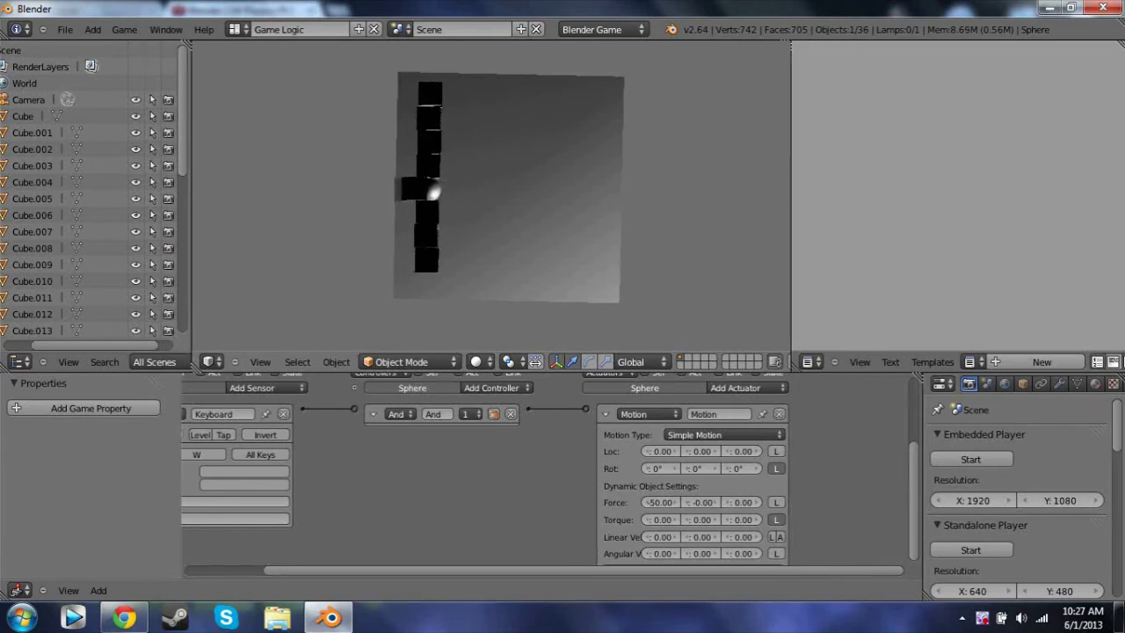
pyautogui.press('Escape')
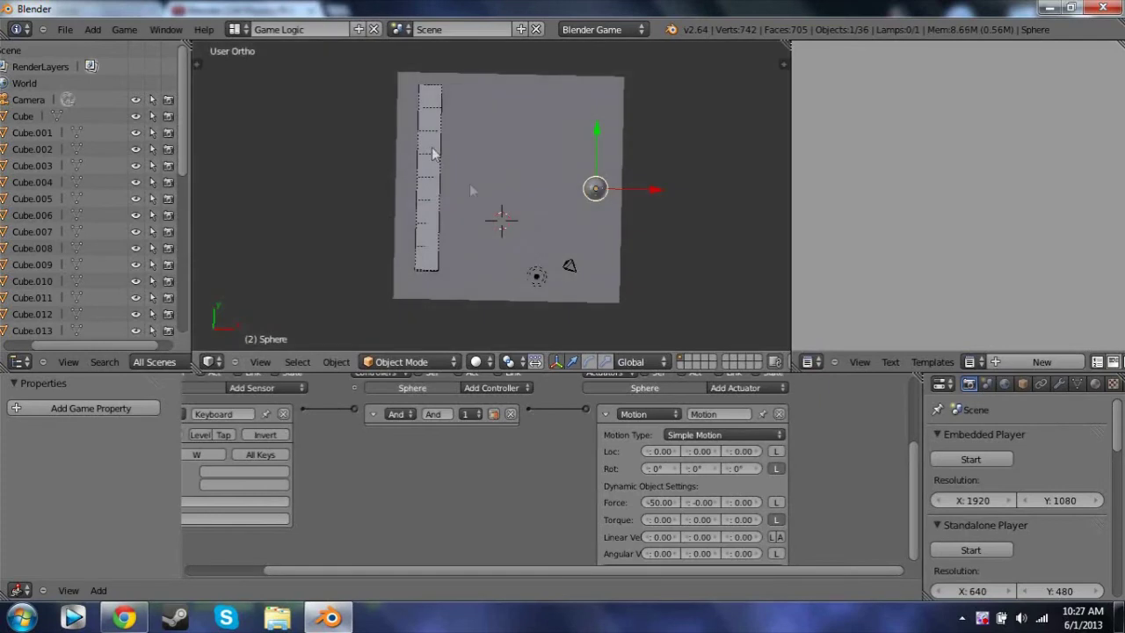
# Try an X force of -100 on the Motion actuator and drive the ball into the wall in a game run.
pyautogui.click(658, 506)
pyautogui.press('BackSpace')
pyautogui.click(698, 329)
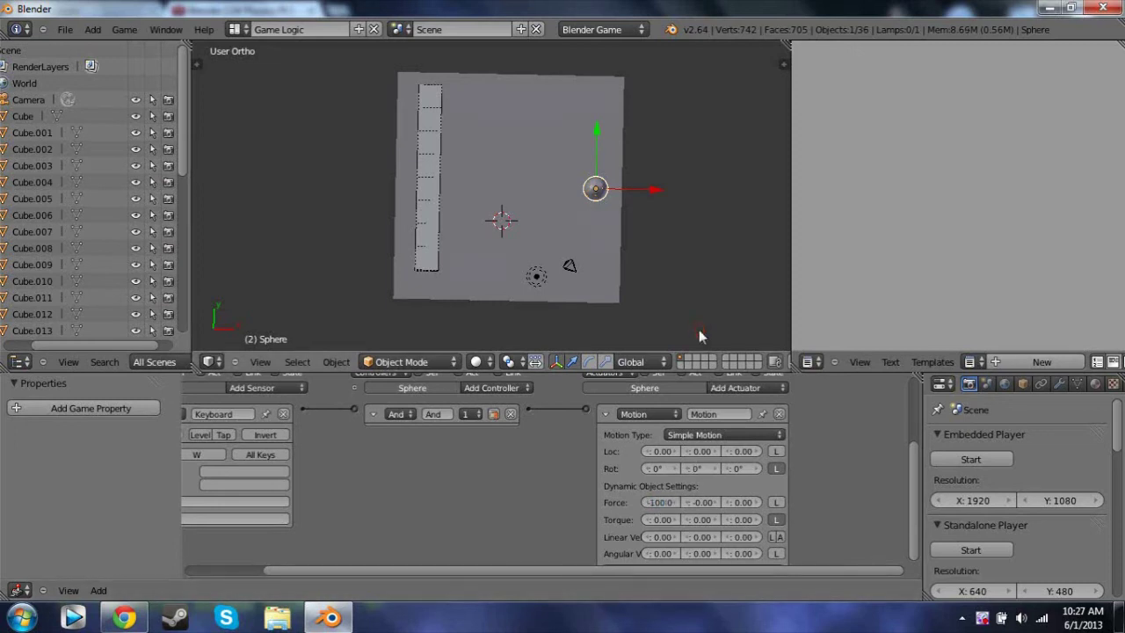
pyautogui.press('p')
pyautogui.press('w')
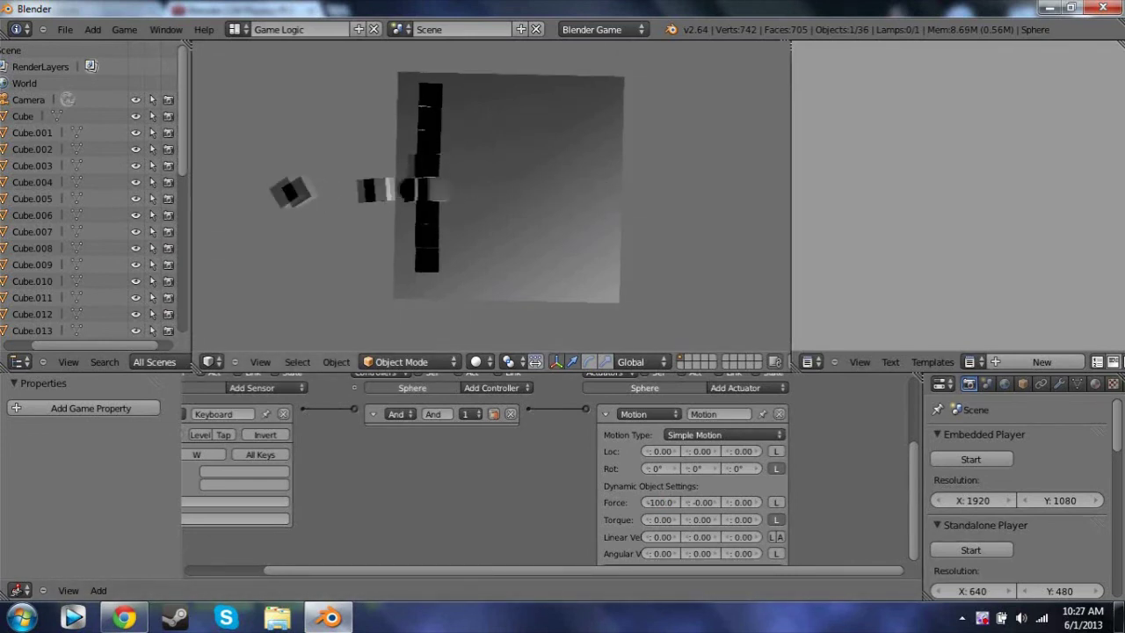
pyautogui.press('Escape')
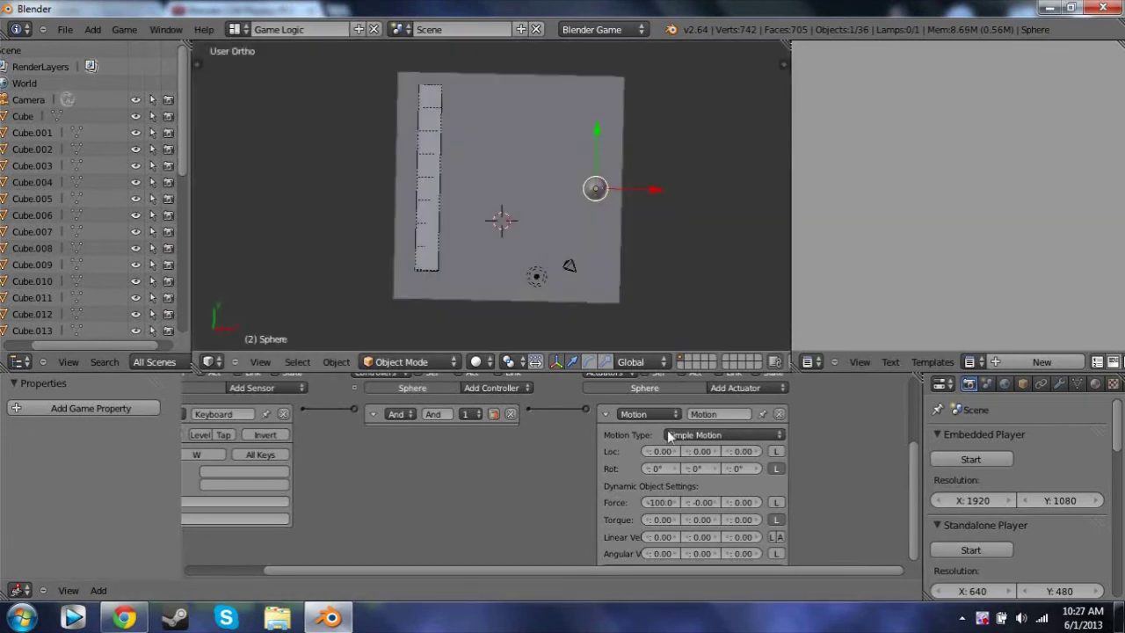
# Set the Motion actuator's X force back to -50.
pyautogui.click(650, 502)
pyautogui.click(658, 502)
pyautogui.moveTo(669, 502); pyautogui.dragTo(613, 505)
pyautogui.press('BackSpace')
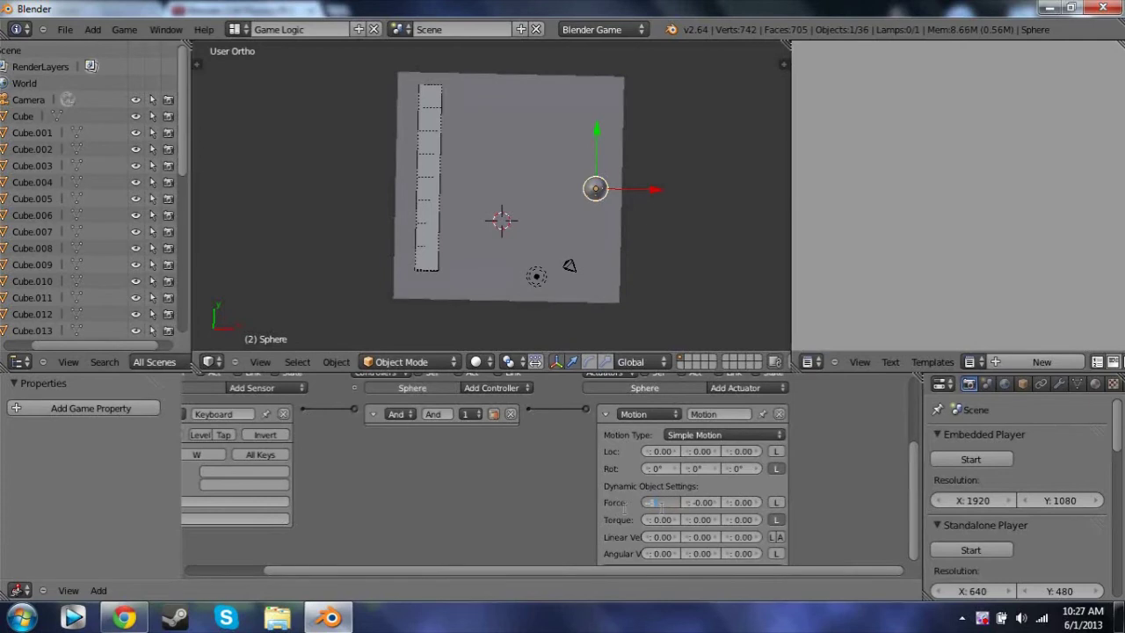
pyautogui.press('Return')
pyautogui.click(661, 504)
pyautogui.moveTo(667, 502); pyautogui.dragTo(610, 503)
pyautogui.press('BackSpace')
pyautogui.write('-50')
pyautogui.press('Return')
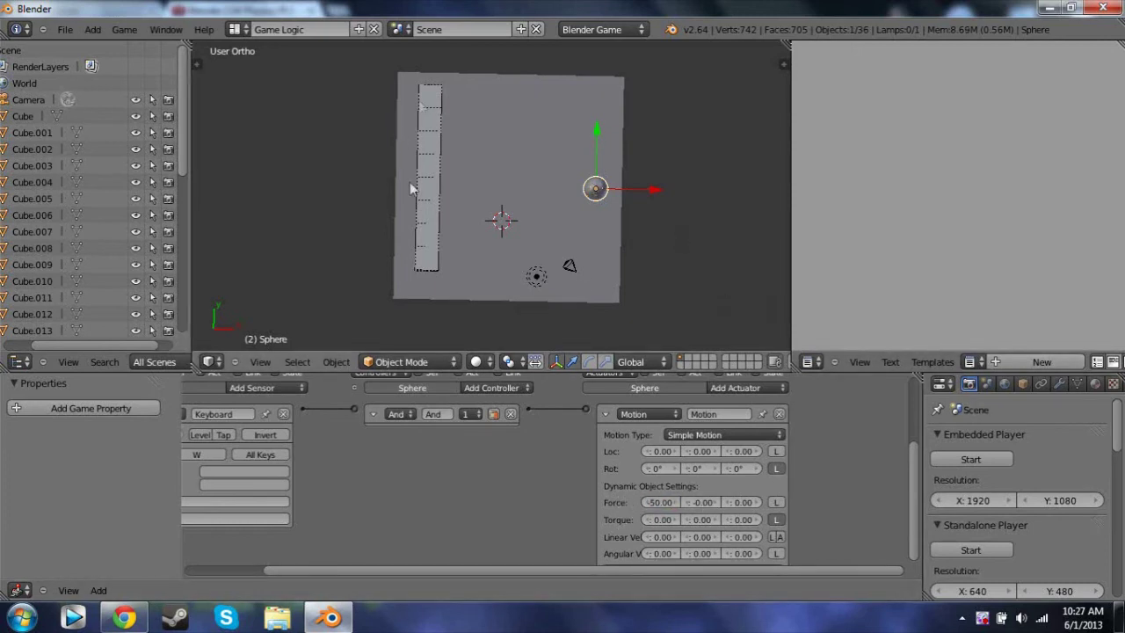
# Add a second Keyboard sensor to the sphere and assign it the S key.
pyautogui.scroll(-2, 920, 551)
pyautogui.moveTo(921, 551)
pyautogui.mouseDown()
pyautogui.moveTo(914, 502)
pyautogui.moveTo(917, 544)
pyautogui.mouseUp()
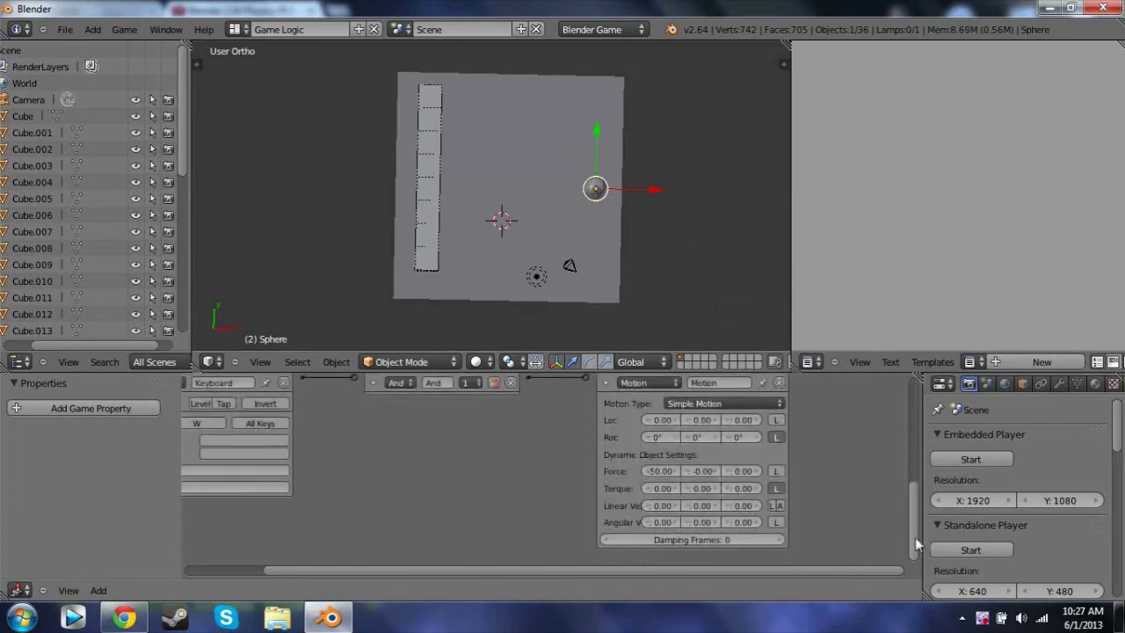
pyautogui.scroll(2, 906, 519)
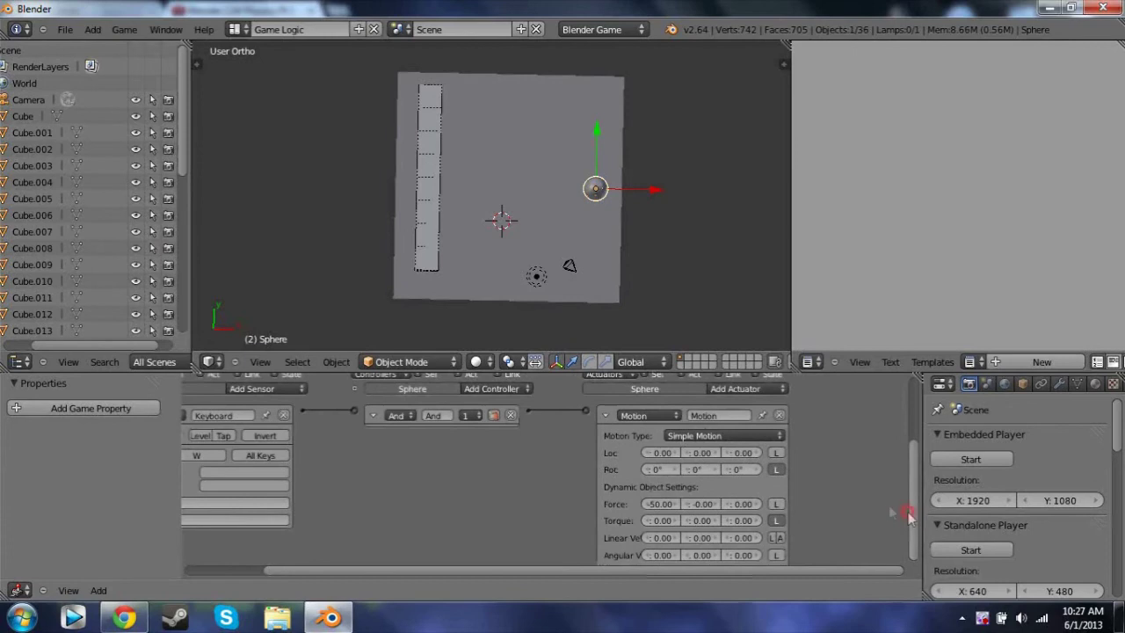
pyautogui.click(287, 389)
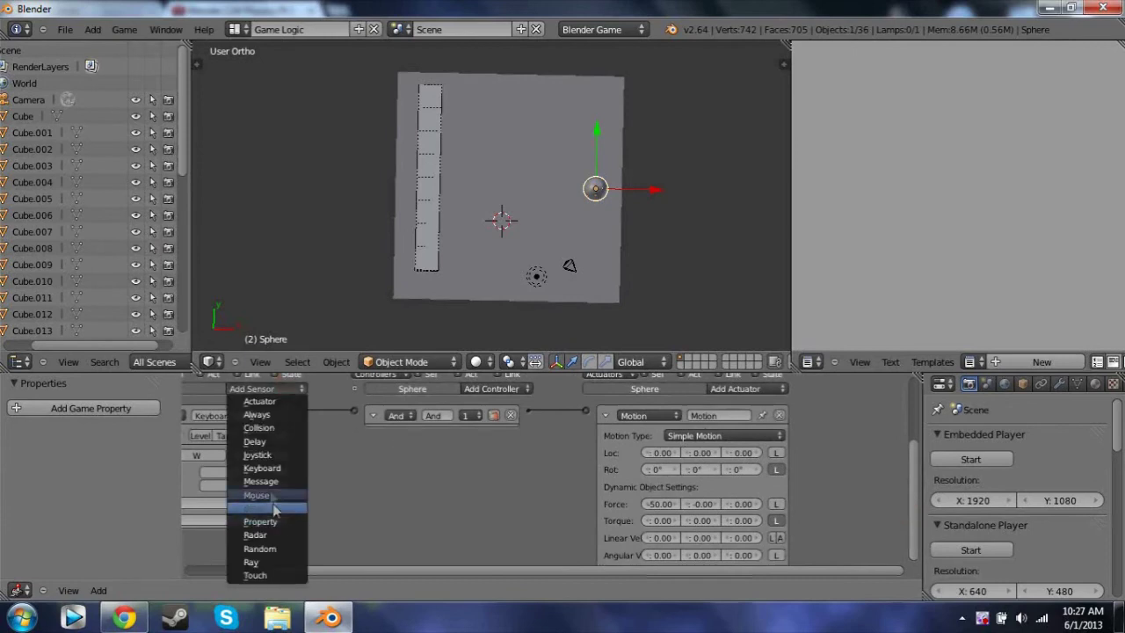
pyautogui.click(281, 468)
pyautogui.moveTo(912, 475); pyautogui.dragTo(907, 529)
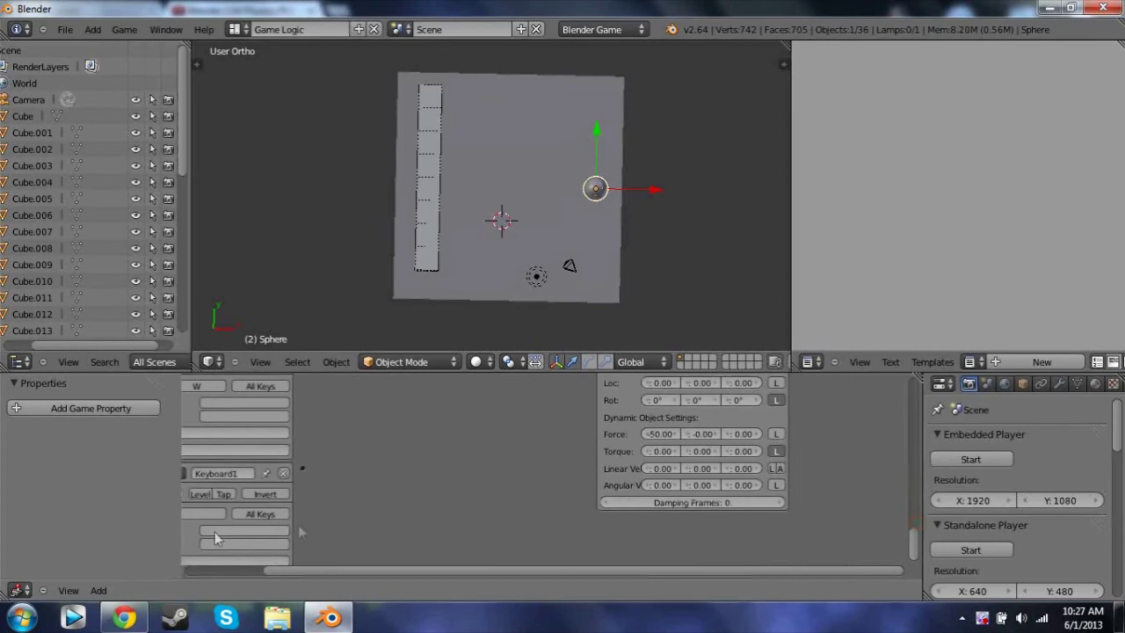
pyautogui.moveTo(402, 567); pyautogui.dragTo(323, 567)
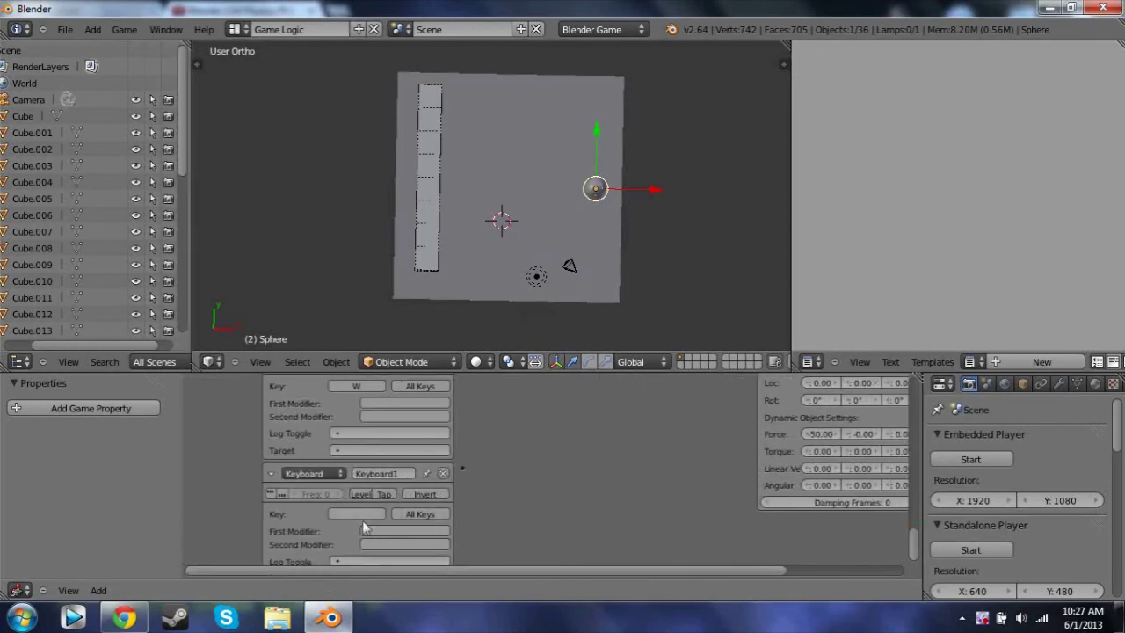
pyautogui.click(359, 515)
pyautogui.press('s')
# Add another And controller and a second Motion actuator to the sphere.
pyautogui.scroll(5, 918, 552)
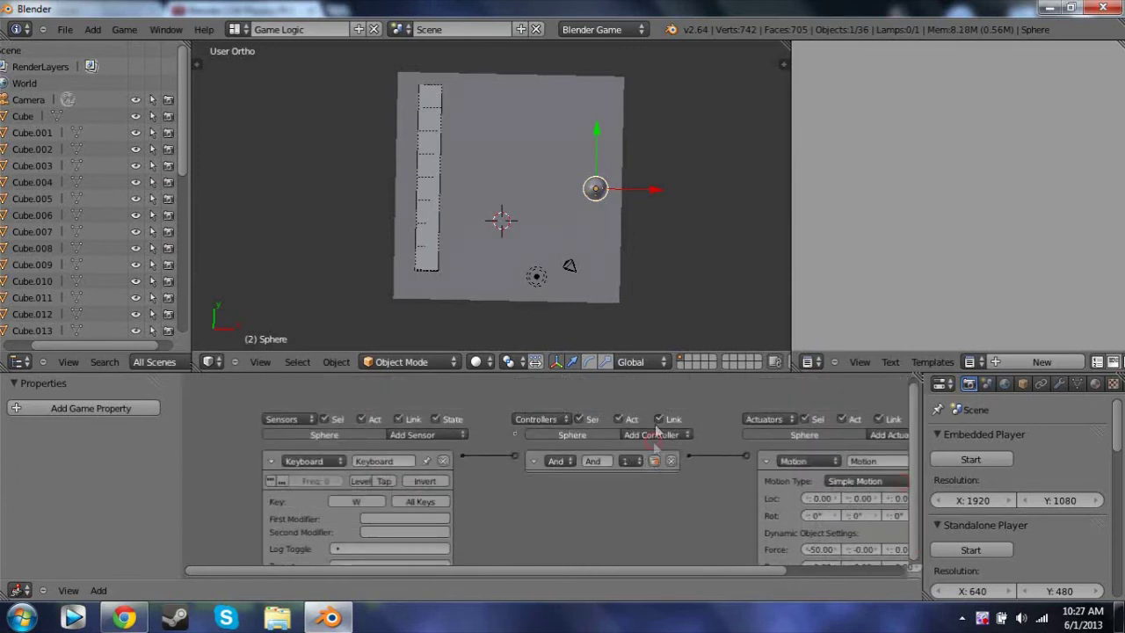
pyautogui.click(655, 436)
pyautogui.click(651, 450)
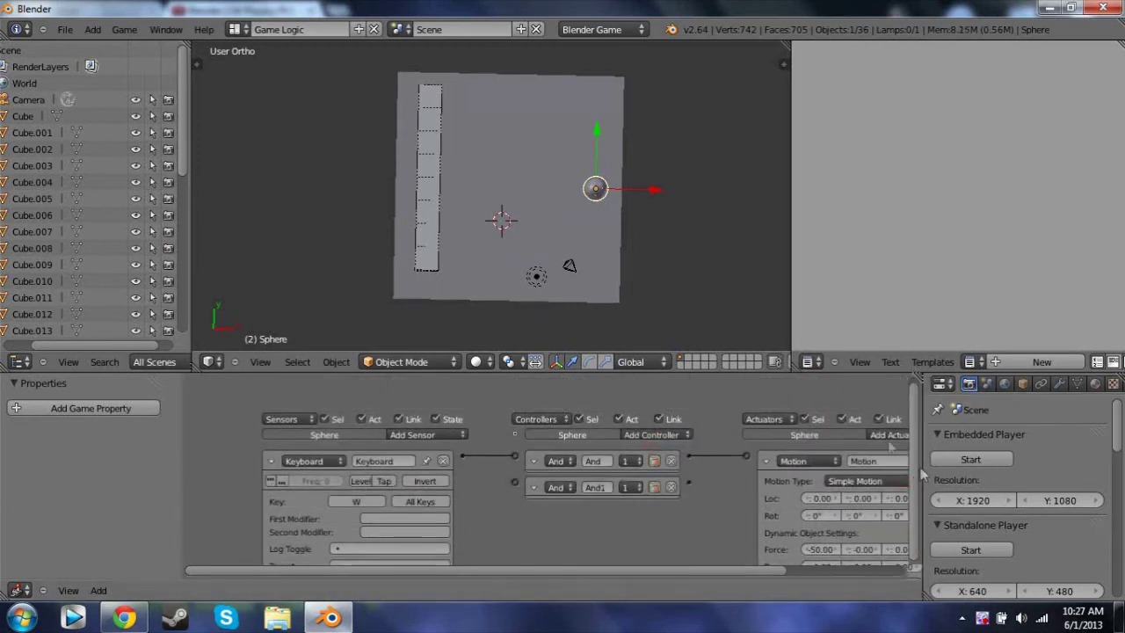
pyautogui.moveTo(748, 569); pyautogui.dragTo(872, 555)
pyautogui.click(744, 436)
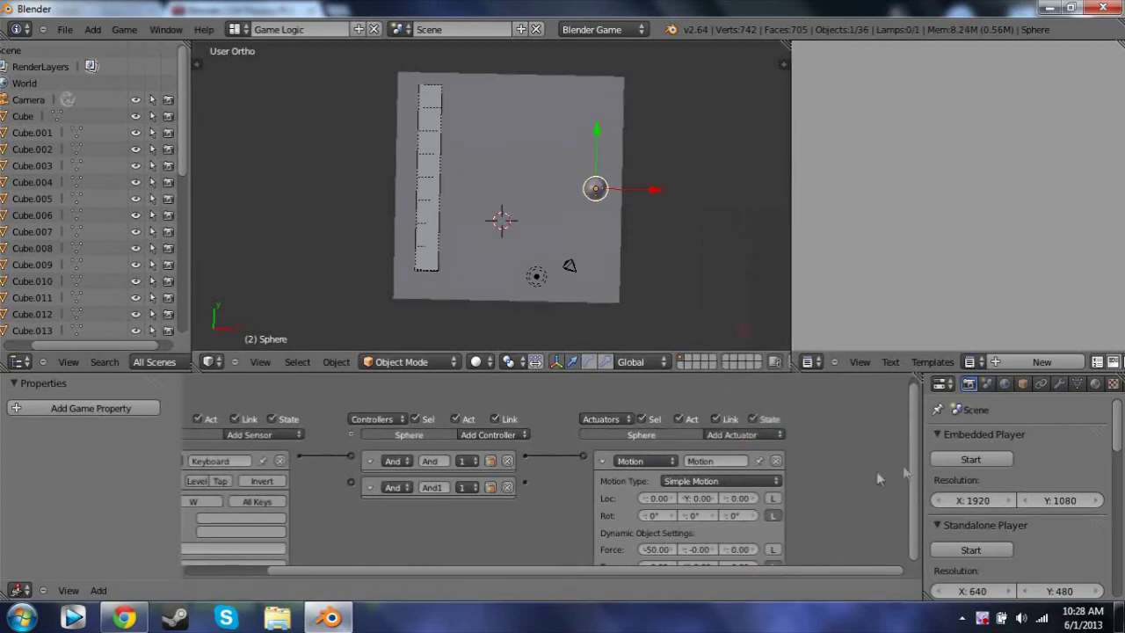
# Set the X force of the second Motion actuator to 50.
pyautogui.scroll(-6, 914, 457)
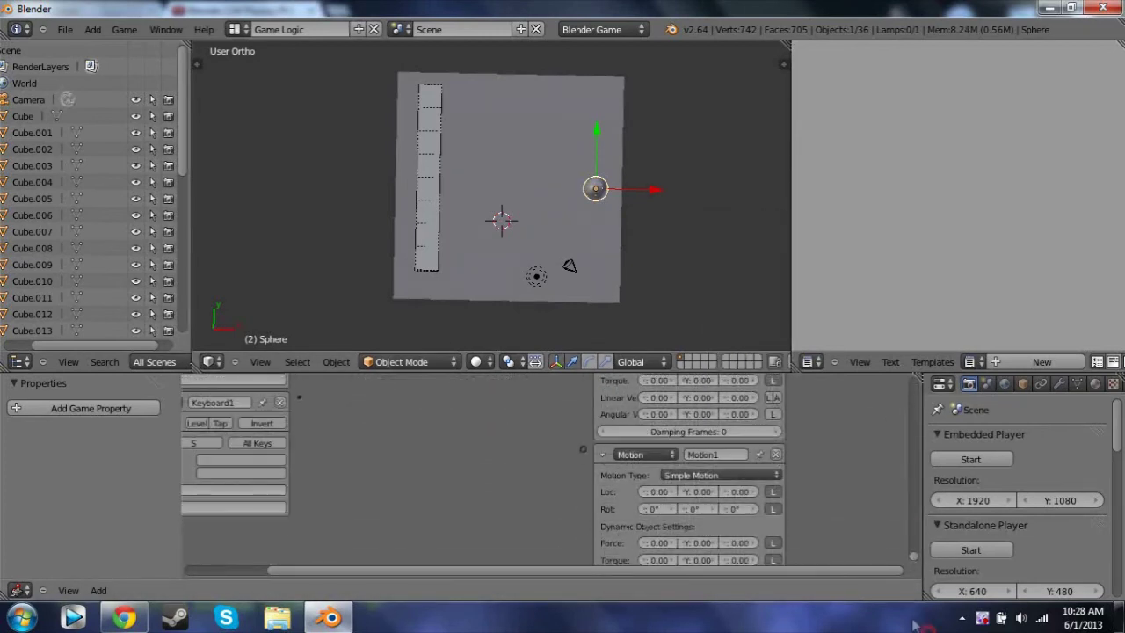
pyautogui.scroll(-3, 914, 558)
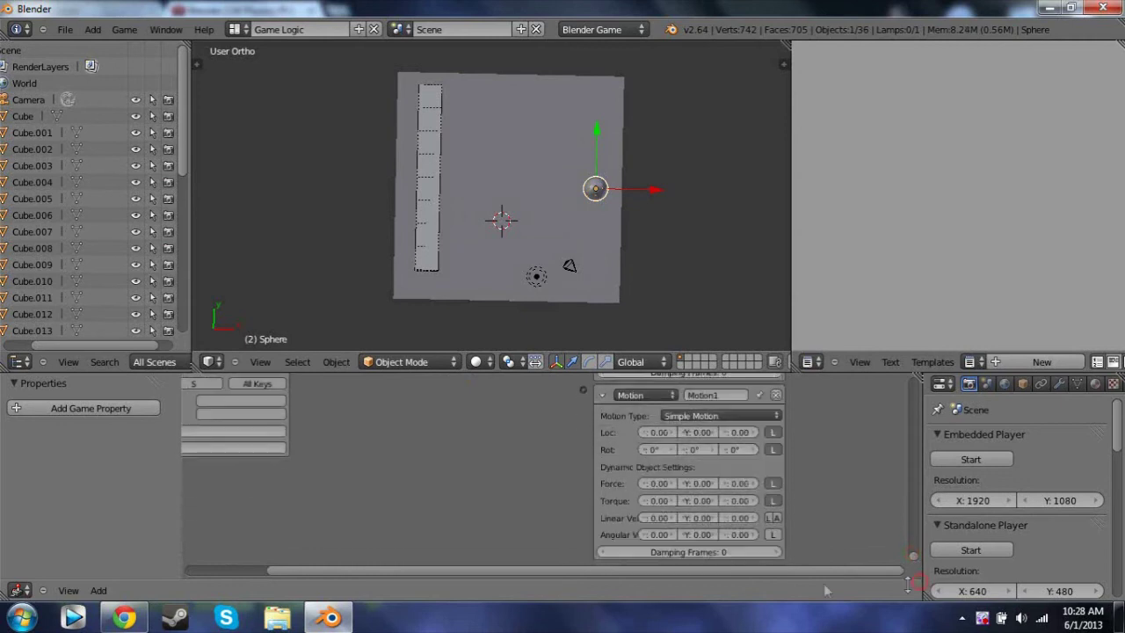
pyautogui.click(656, 483)
pyautogui.write('50')
pyautogui.press('Return')
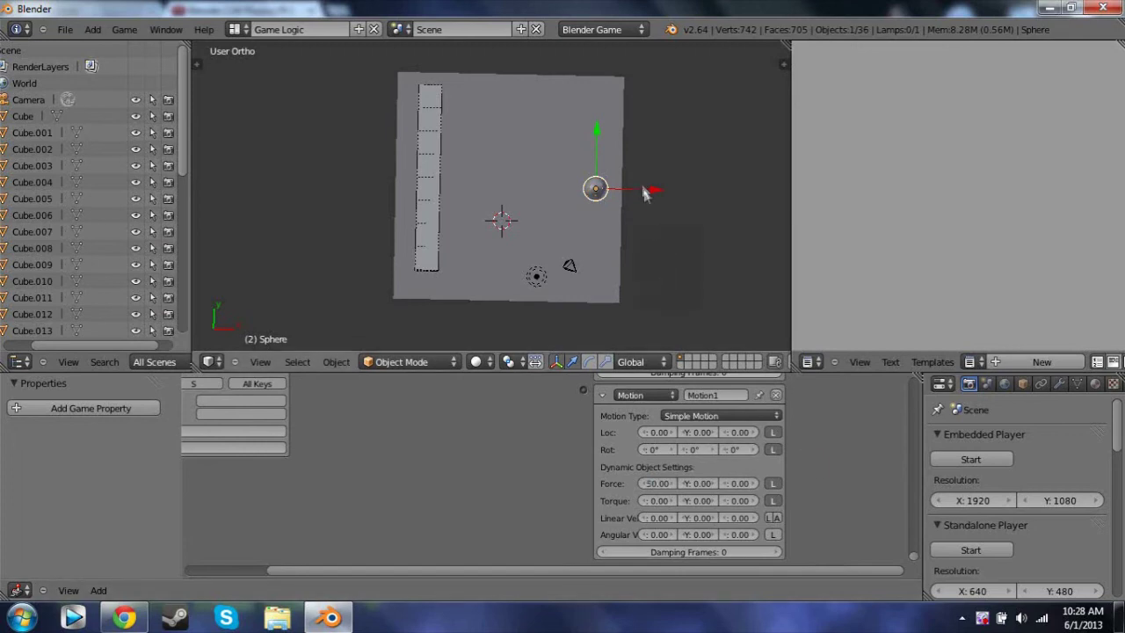
# Link the S Keyboard sensor to the second Motion actuator through a new And controller and delete the unlinked And1 controller.
pyautogui.moveTo(912, 561); pyautogui.dragTo(894, 483)
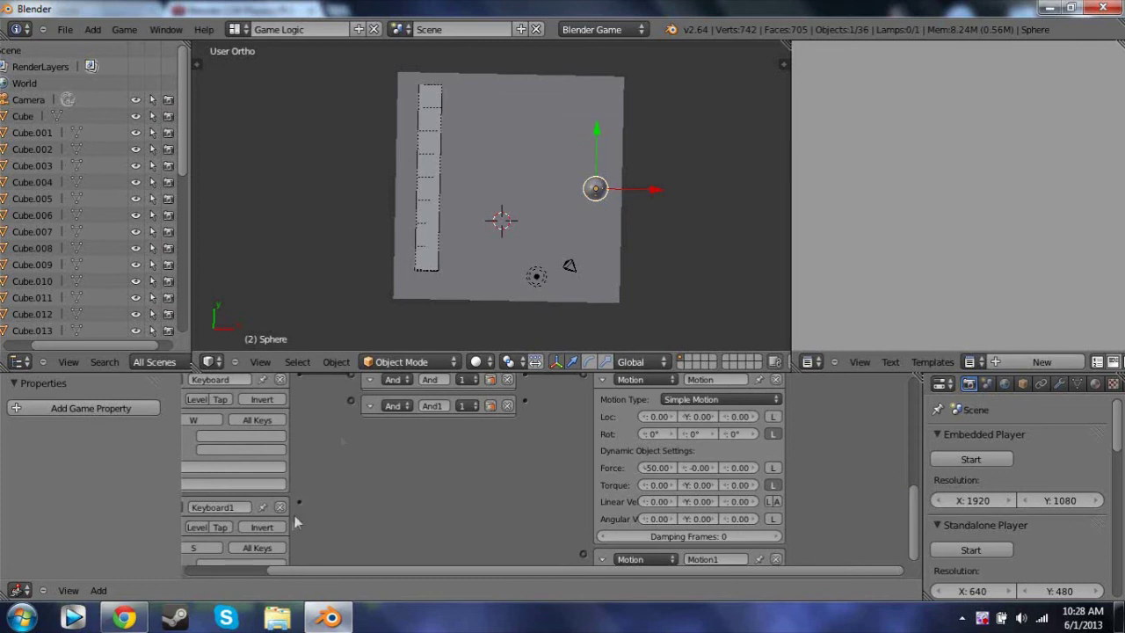
pyautogui.moveTo(637, 546); pyautogui.dragTo(584, 554)
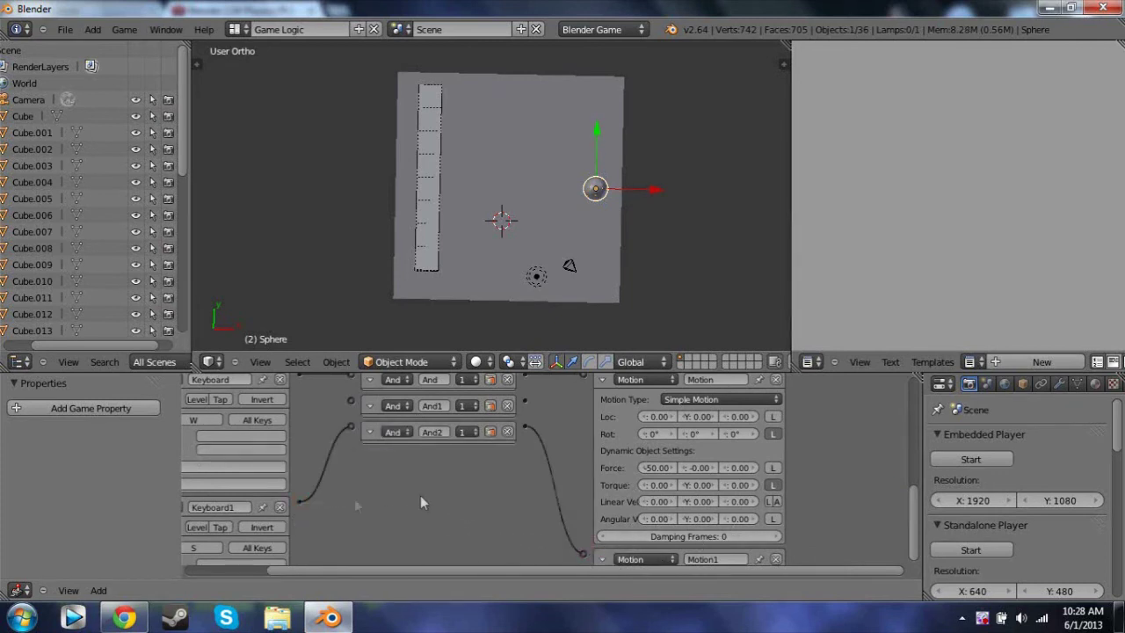
pyautogui.click(507, 406)
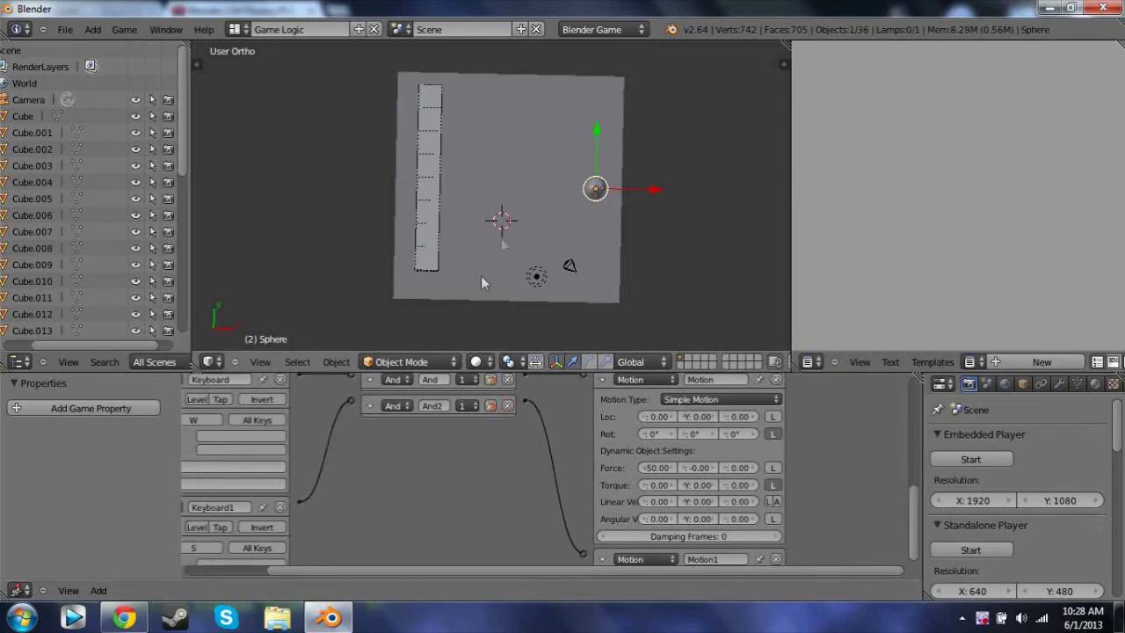
# Turn off the local option for the second Motion actuator's location and force, and test-run the ball with the W and S keys.
pyautogui.press('p')
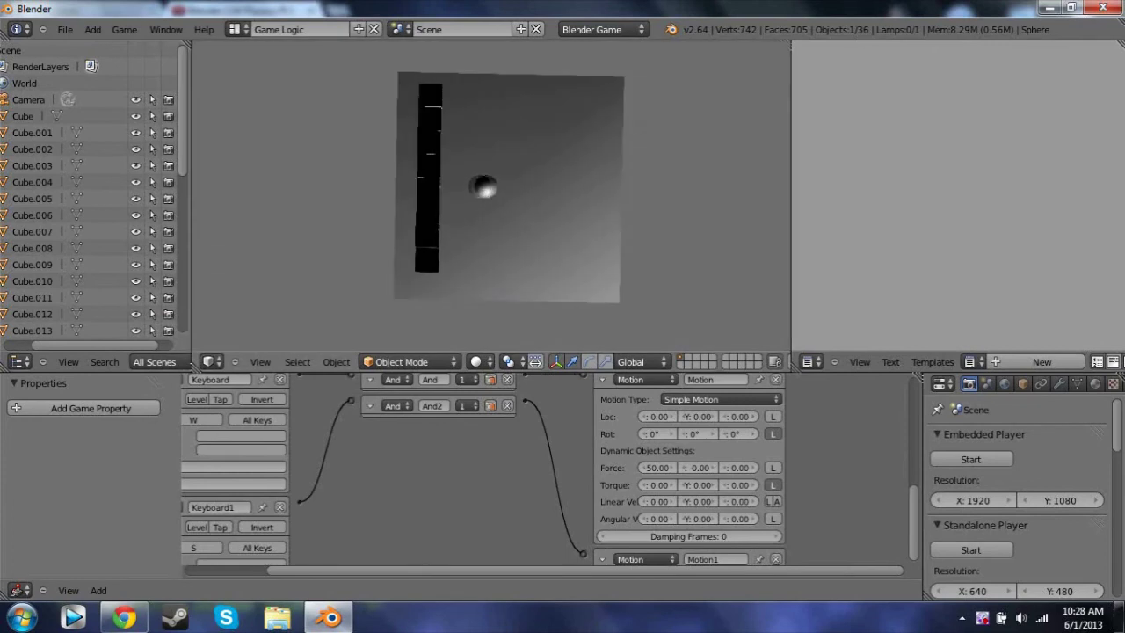
pyautogui.press('Escape')
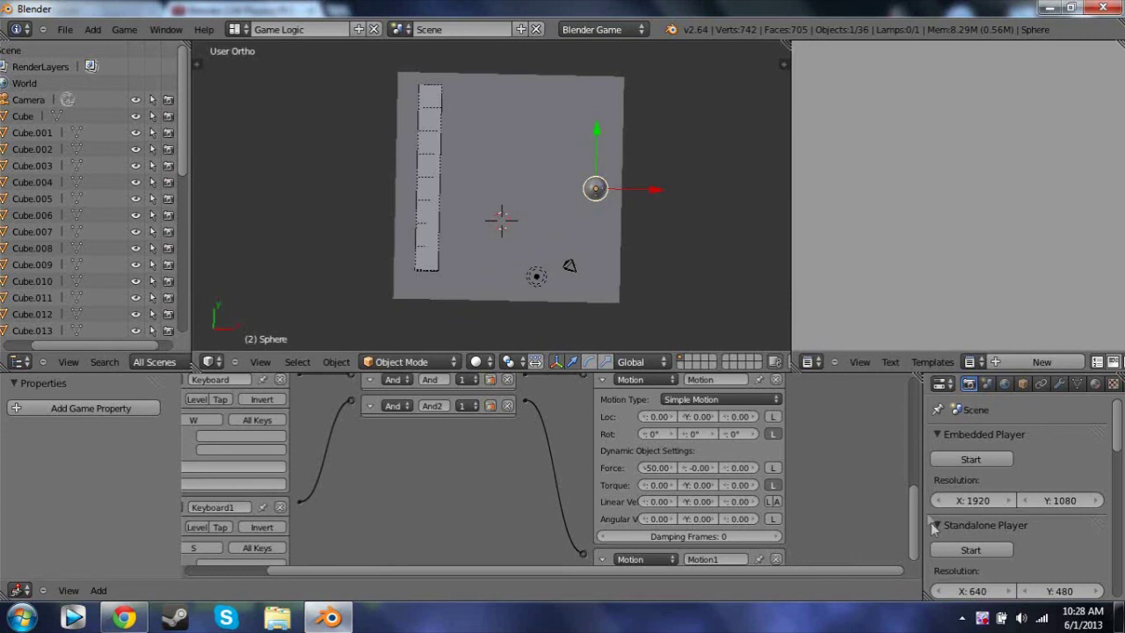
pyautogui.moveTo(915, 518); pyautogui.dragTo(904, 515)
pyautogui.scroll(-5, 835, 519)
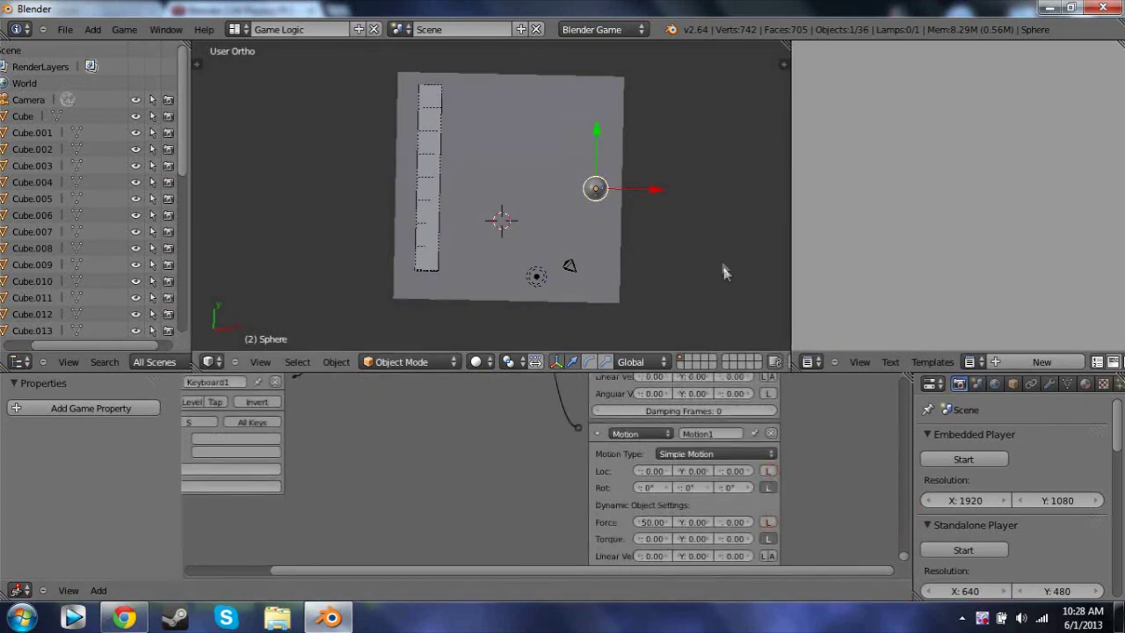
pyautogui.press('p')
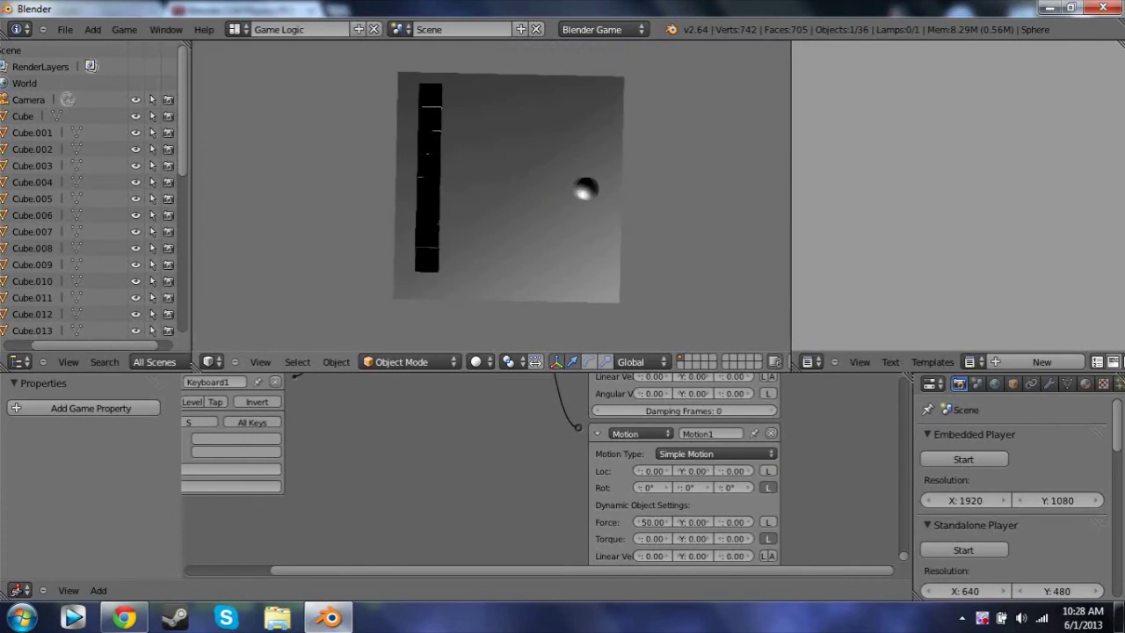
pyautogui.press('s')
pyautogui.press('Left')
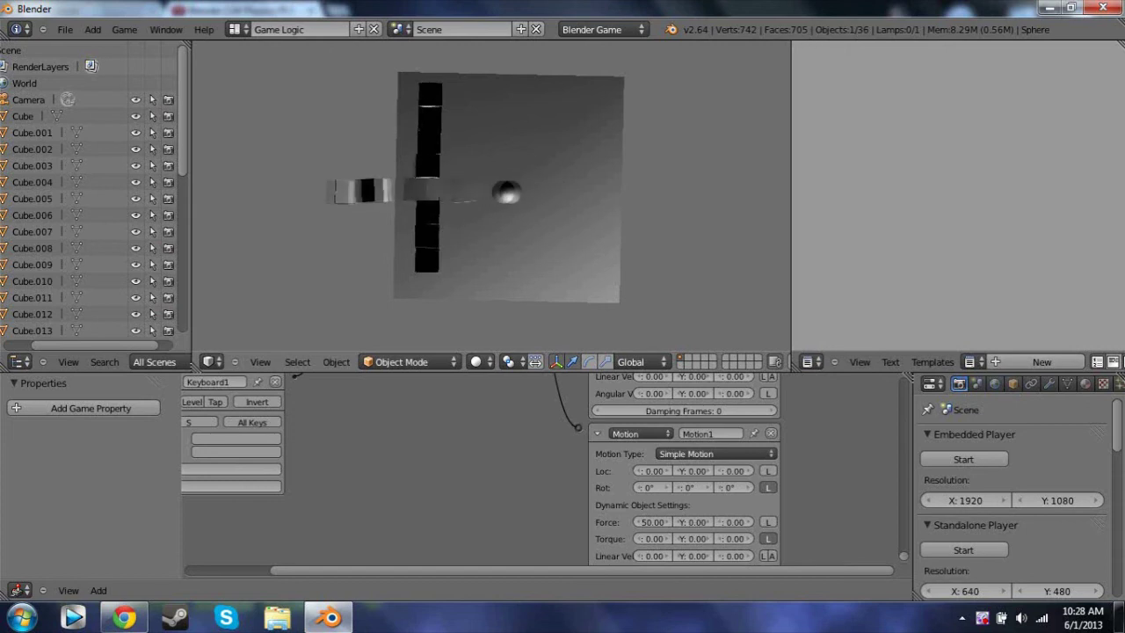
pyautogui.press('w')
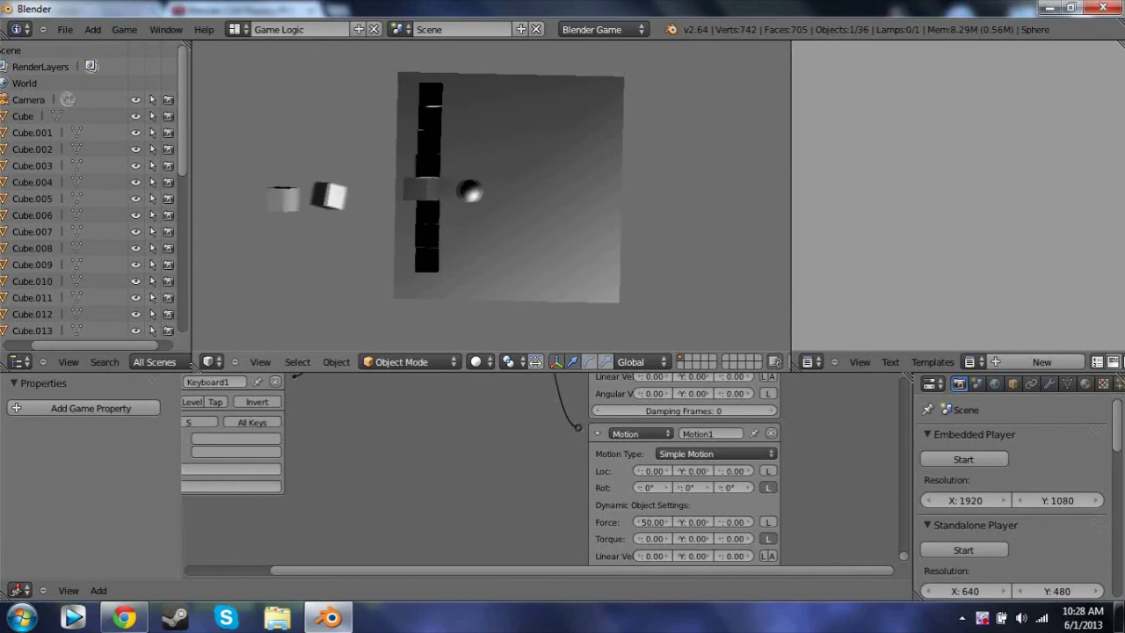
pyautogui.press('Escape')
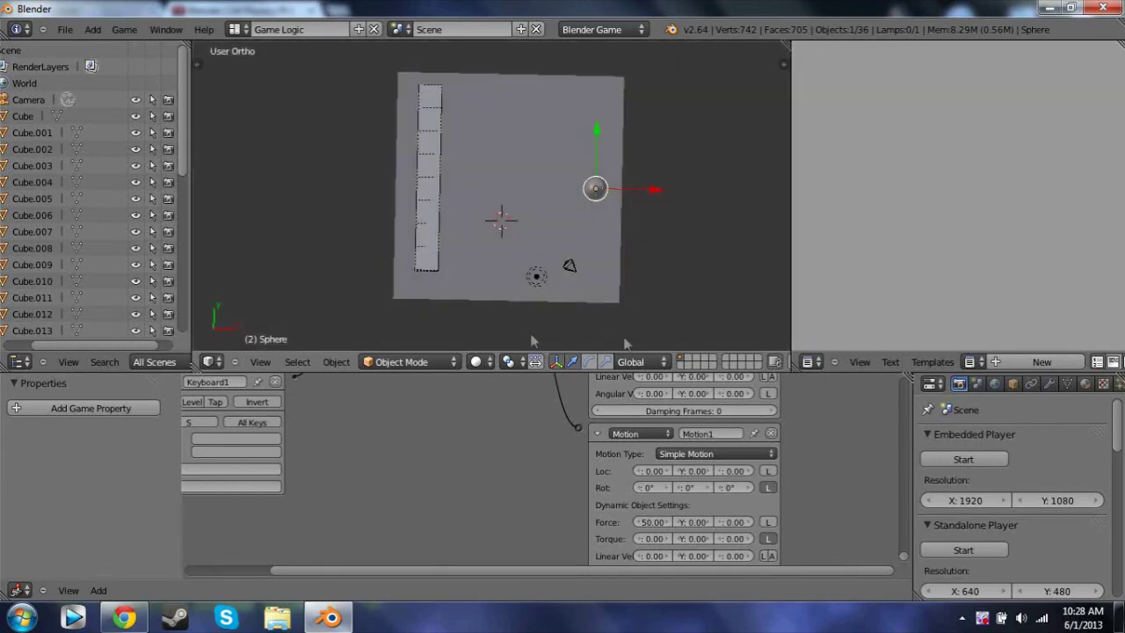
# Add a third Keyboard sensor and a third Motion actuator to the sphere.
pyautogui.scroll(-3, 445, 494)
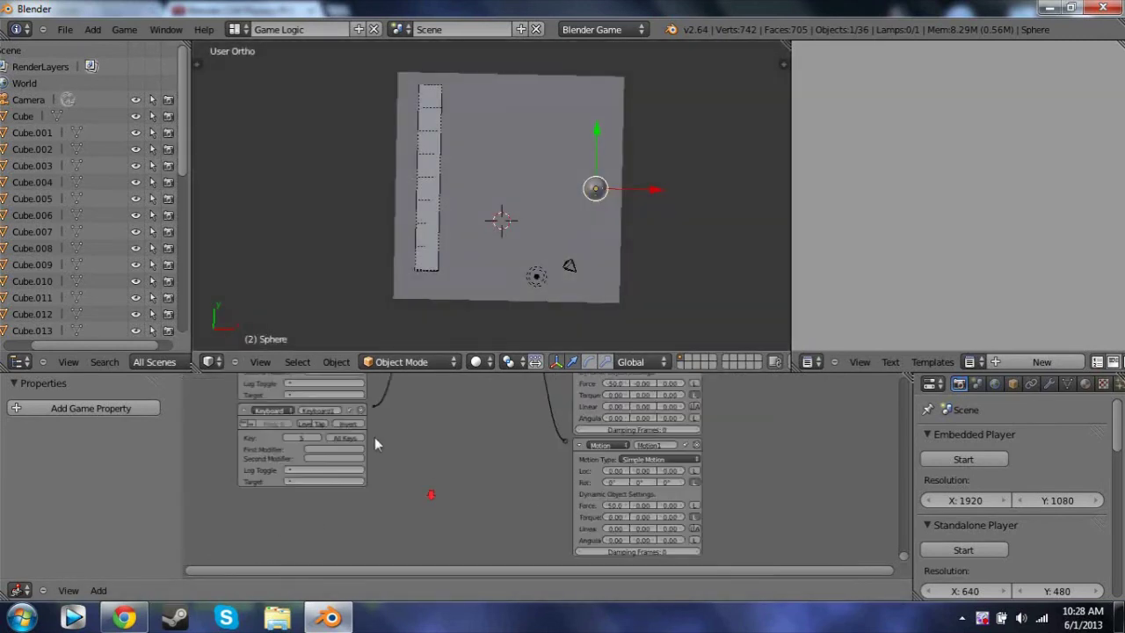
pyautogui.scroll(5, 911, 490)
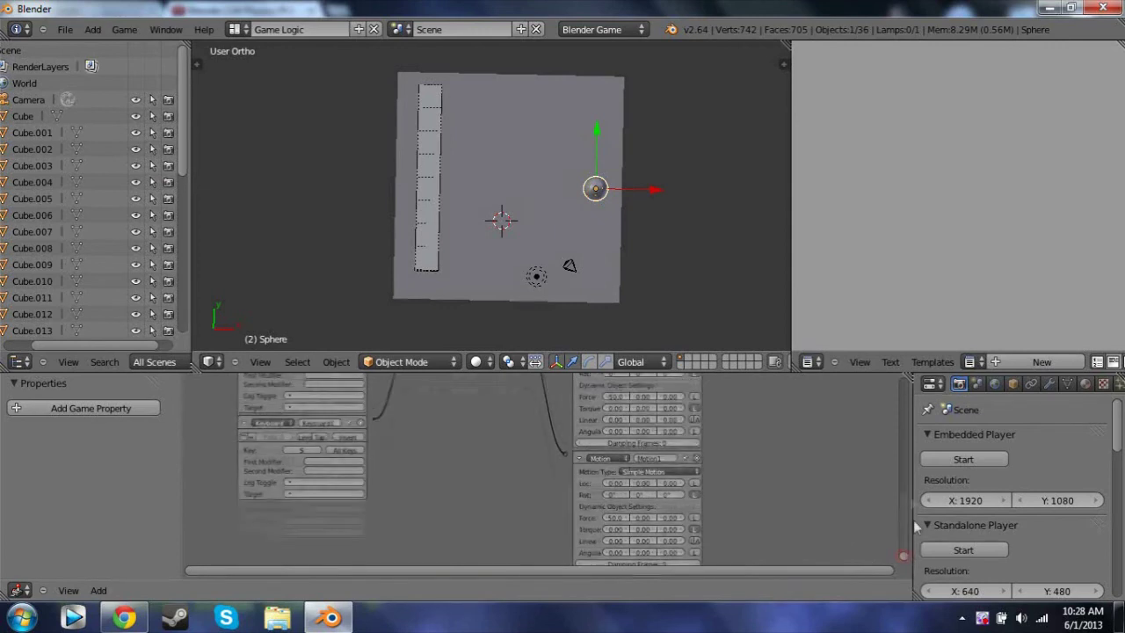
pyautogui.click(369, 421)
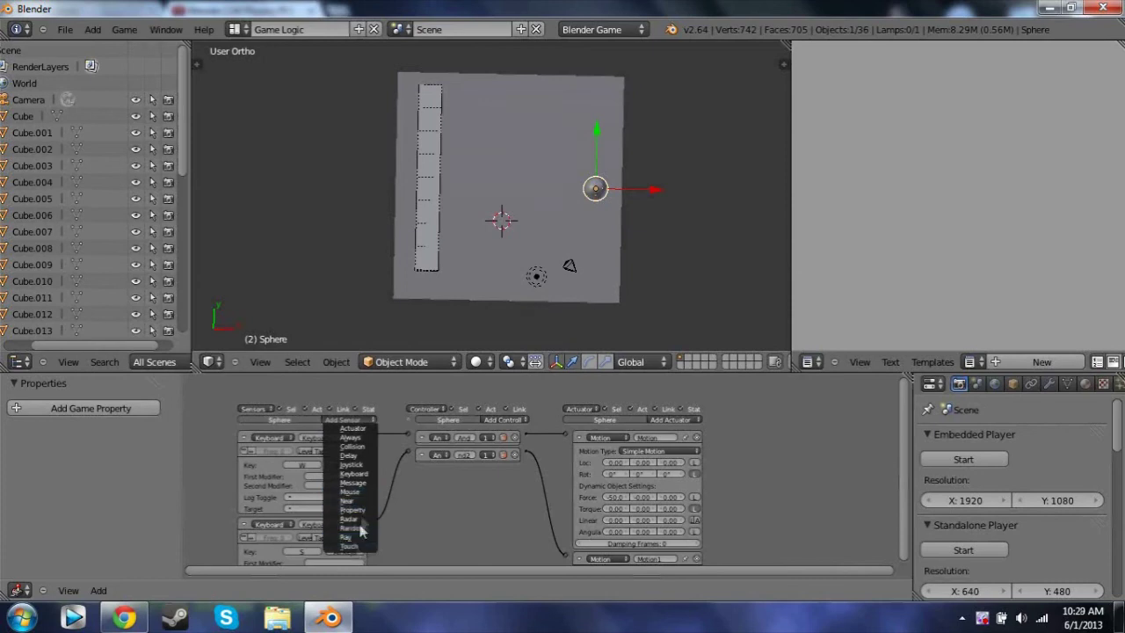
pyautogui.click(356, 476)
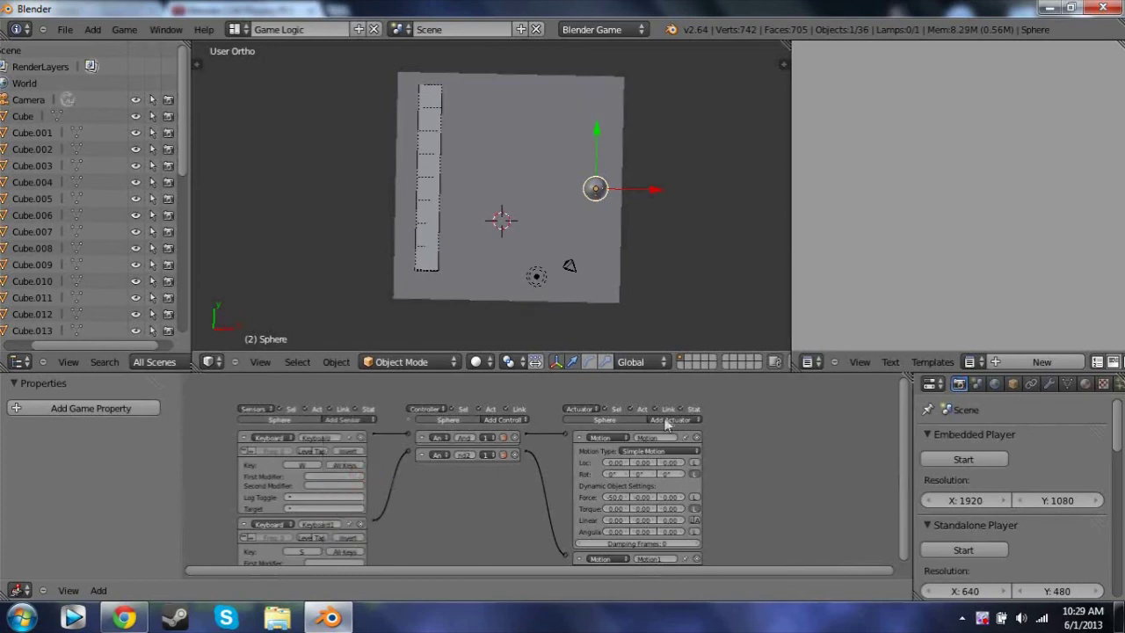
pyautogui.click(665, 422)
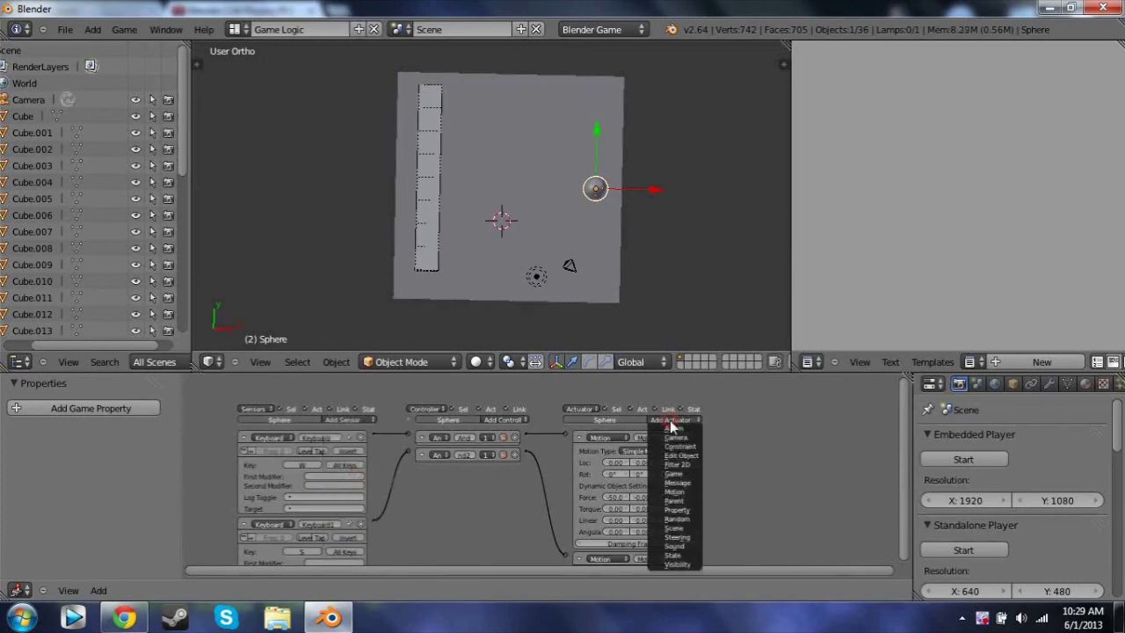
pyautogui.click(688, 492)
# Assign the A key to the third Keyboard sensor and set the third Motion actuator's Y force to -50.
pyautogui.moveTo(904, 445); pyautogui.dragTo(907, 553)
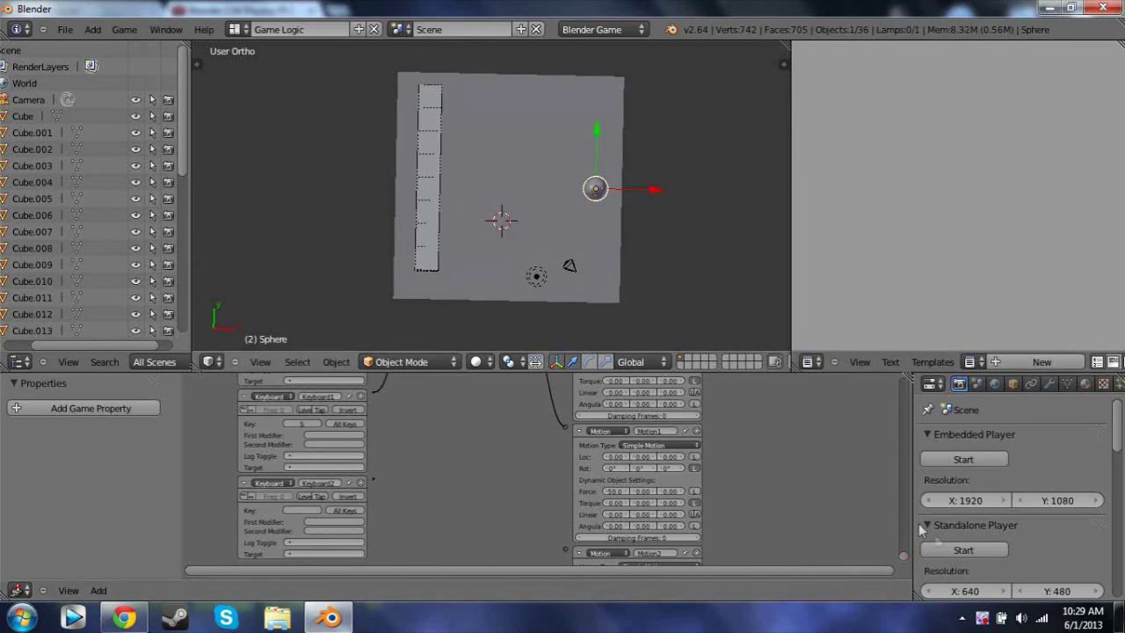
pyautogui.scroll(4, 898, 558)
pyautogui.scroll(-3, 898, 557)
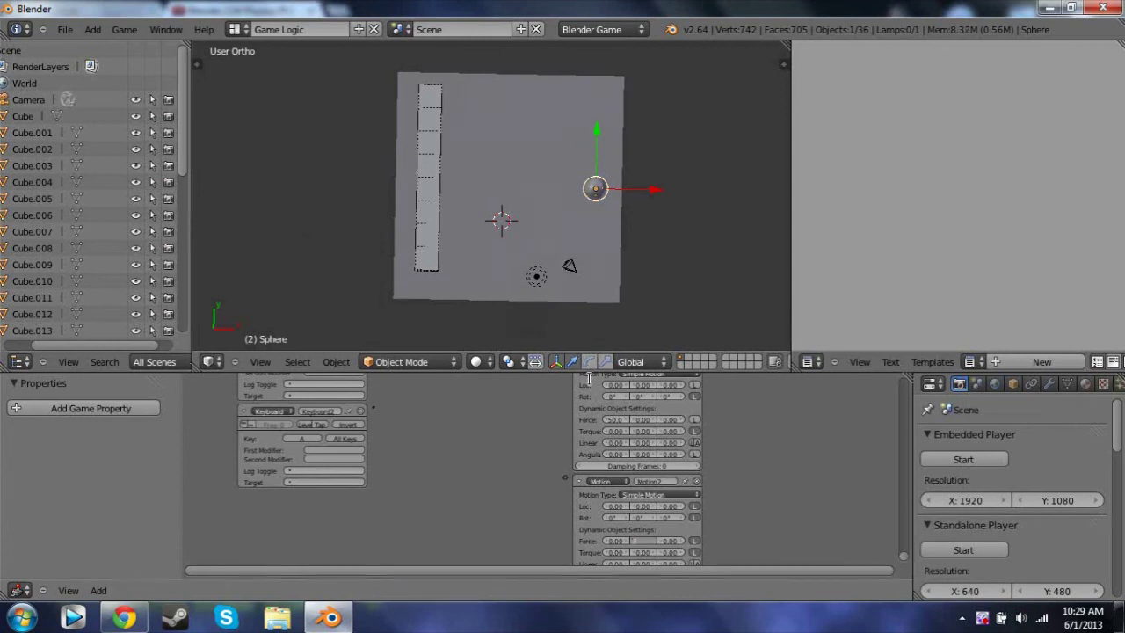
# Link the A Keyboard sensor to the third Motion actuator through a new And controller and test-run the game.
pyautogui.moveTo(374, 410); pyautogui.dragTo(581, 479)
pyautogui.moveTo(420, 440); pyautogui.dragTo(569, 478)
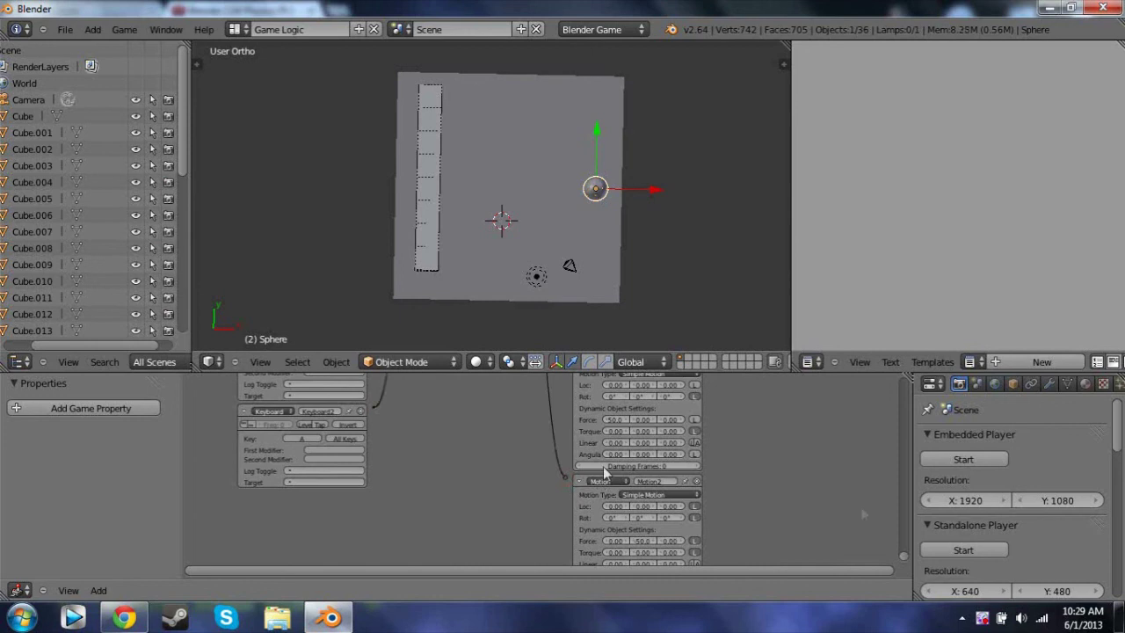
pyautogui.moveTo(904, 559); pyautogui.dragTo(884, 410)
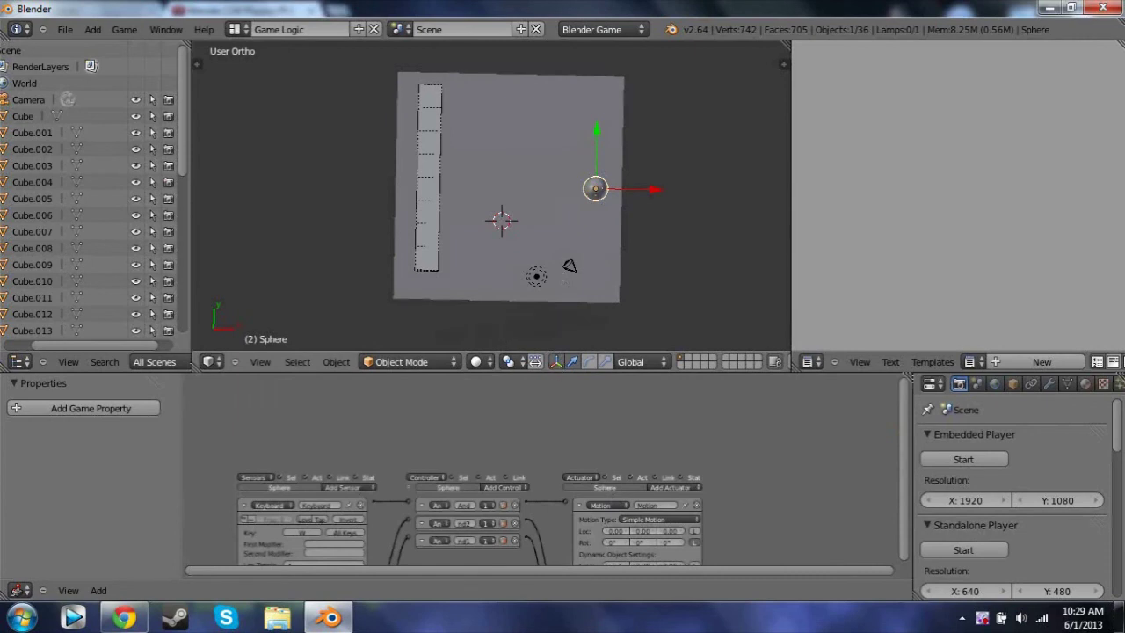
pyautogui.press('p')
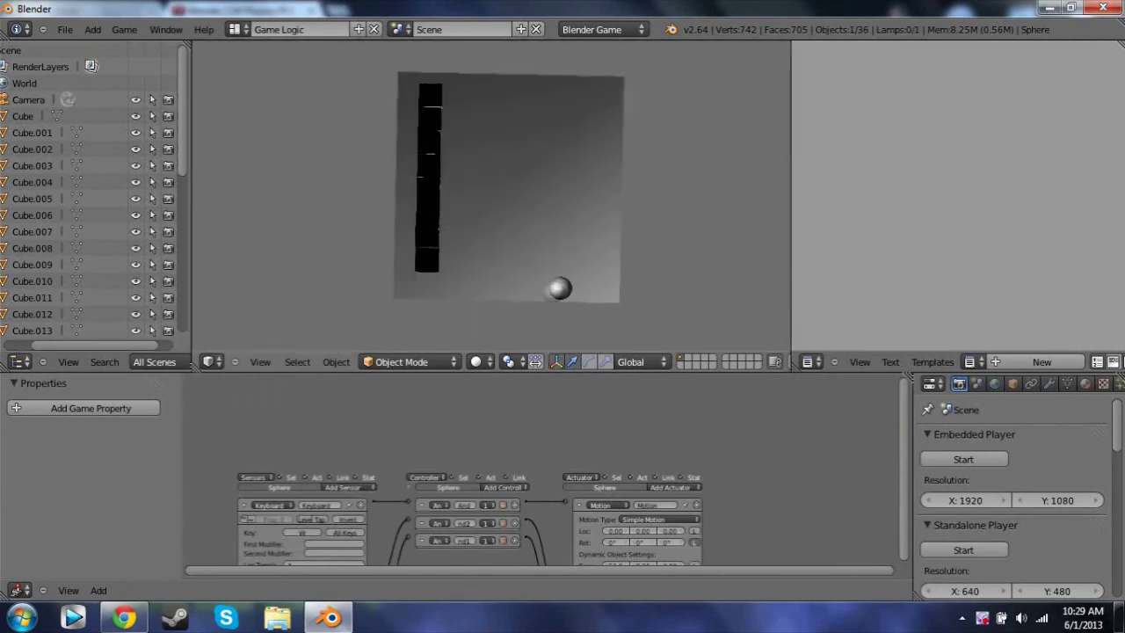
pyautogui.press('Escape')
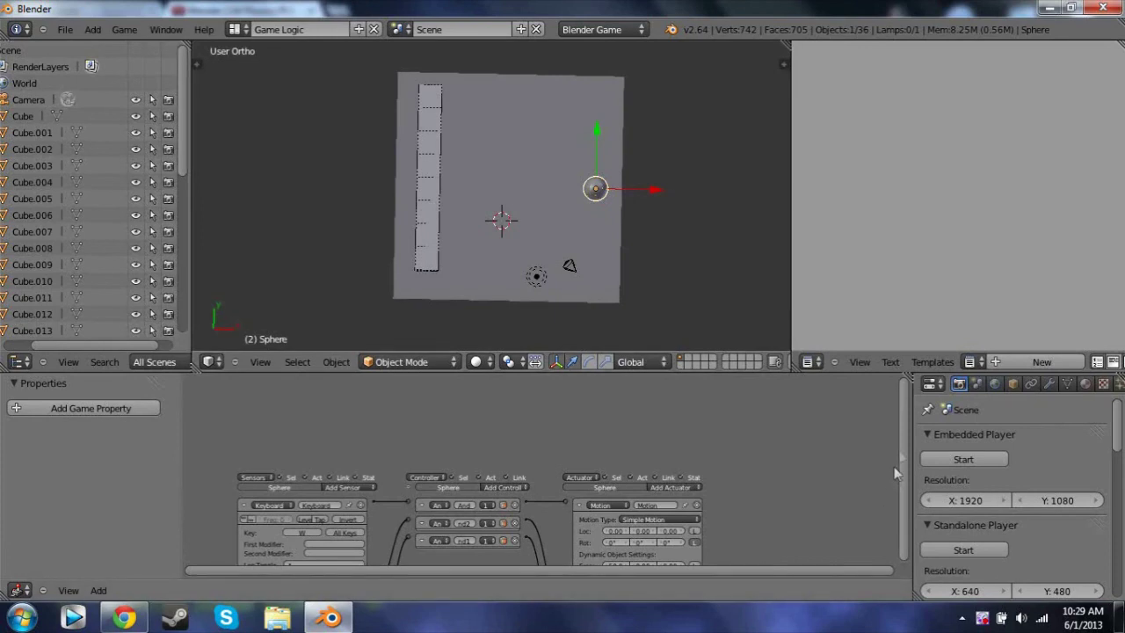
# Add a fourth Keyboard sensor and a fourth Motion actuator to the sphere.
pyautogui.scroll(-3, 895, 473)
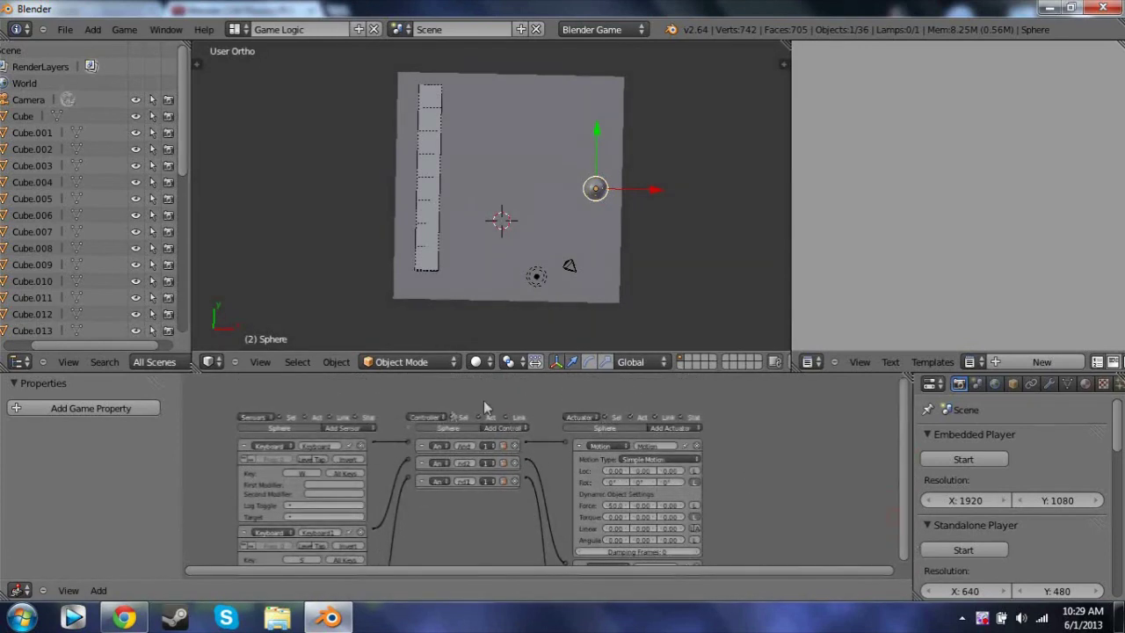
pyautogui.click(366, 428)
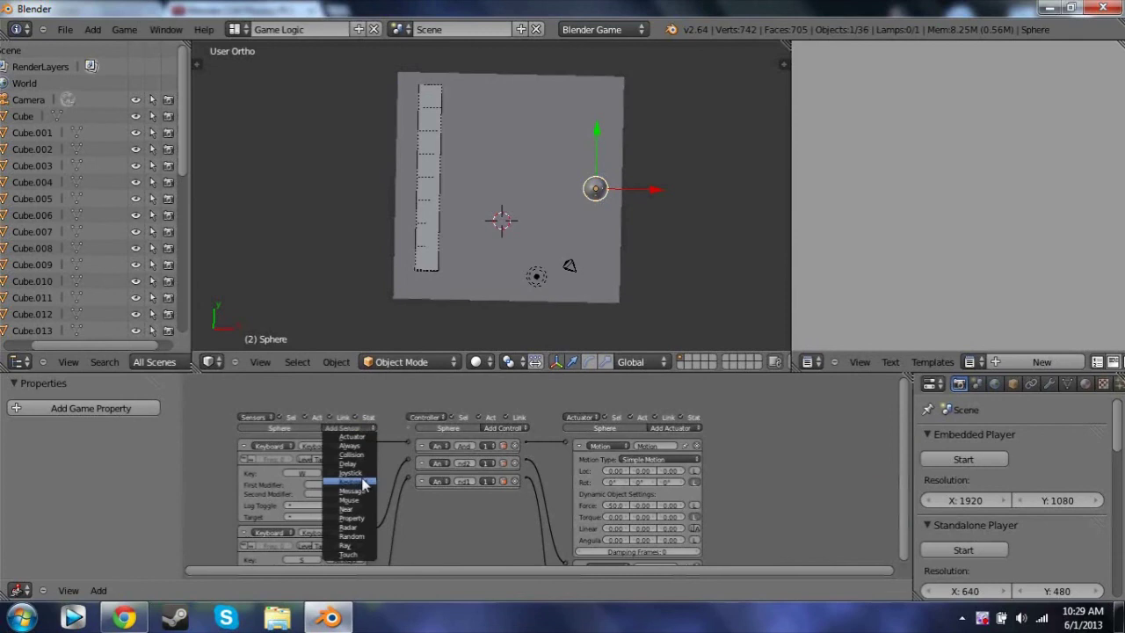
pyautogui.click(675, 428)
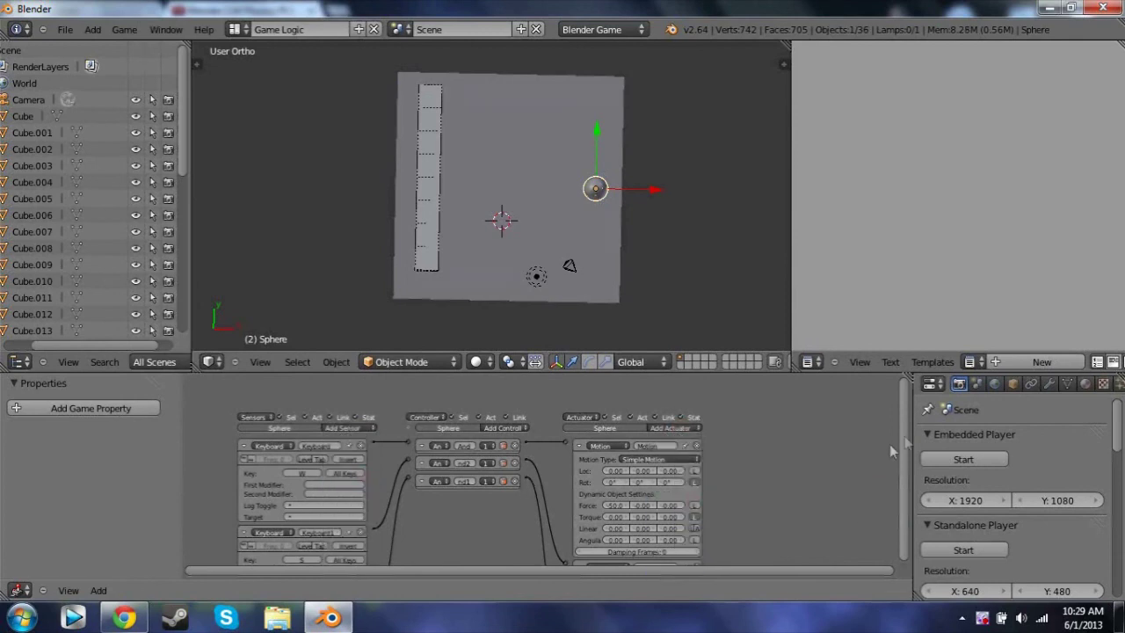
# Assign the D key to the fourth Keyboard sensor and set the fourth Motion actuator's Y force.
pyautogui.moveTo(908, 458); pyautogui.dragTo(902, 587)
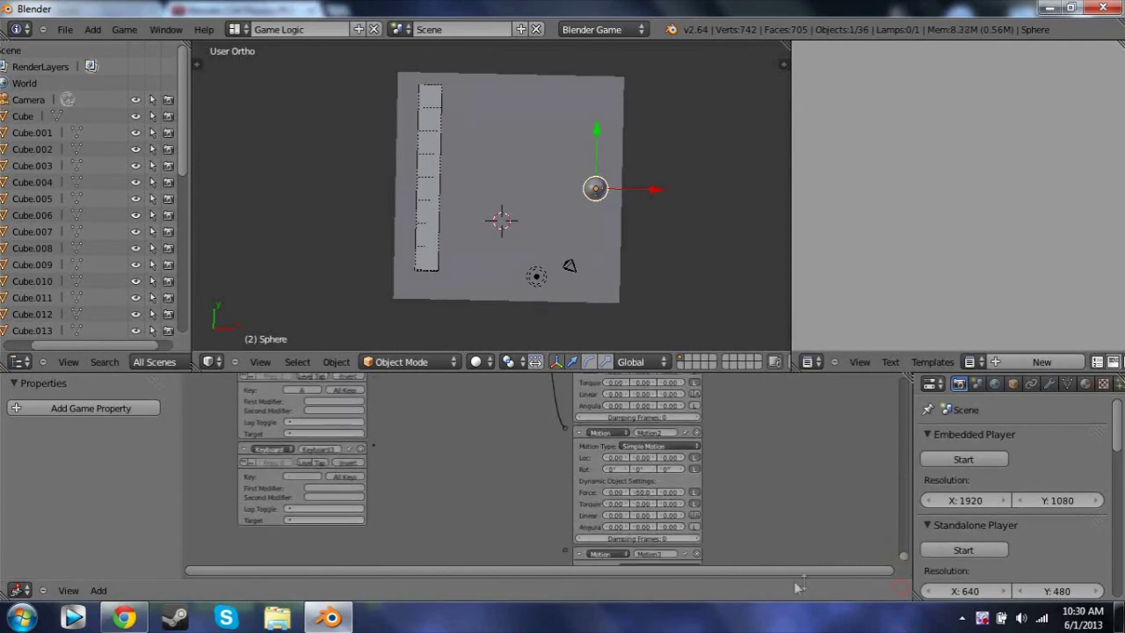
pyautogui.click(299, 475)
pyautogui.press('d')
pyautogui.moveTo(900, 559); pyautogui.dragTo(905, 612)
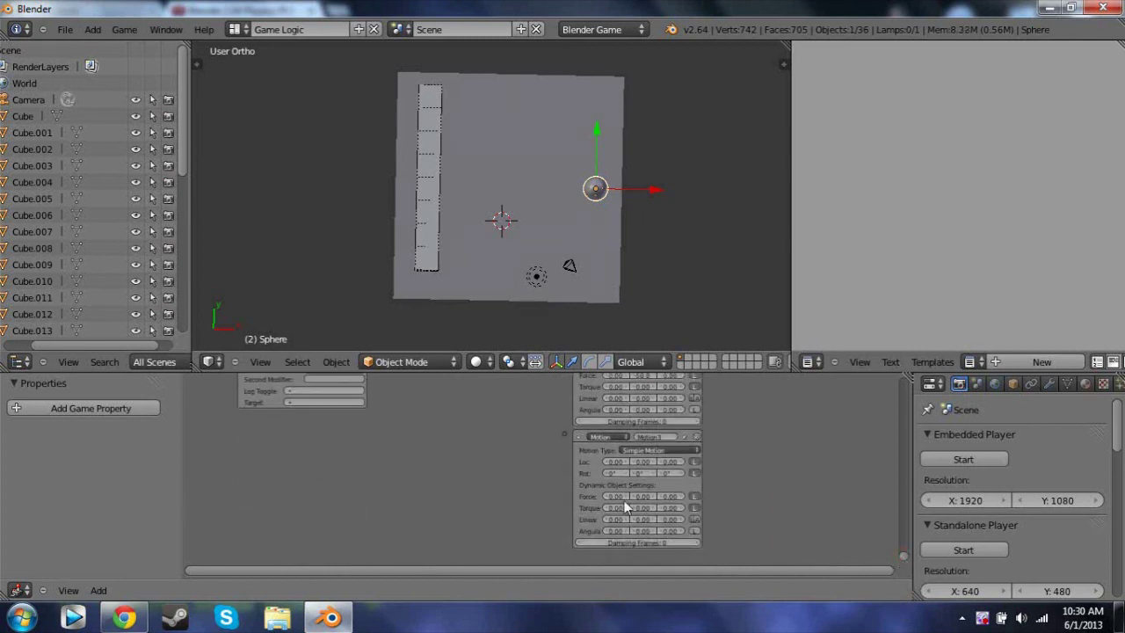
pyautogui.click(640, 497)
# Link the D Keyboard sensor to the fourth Motion actuator through a new And controller.
pyautogui.moveTo(905, 554); pyautogui.dragTo(910, 522)
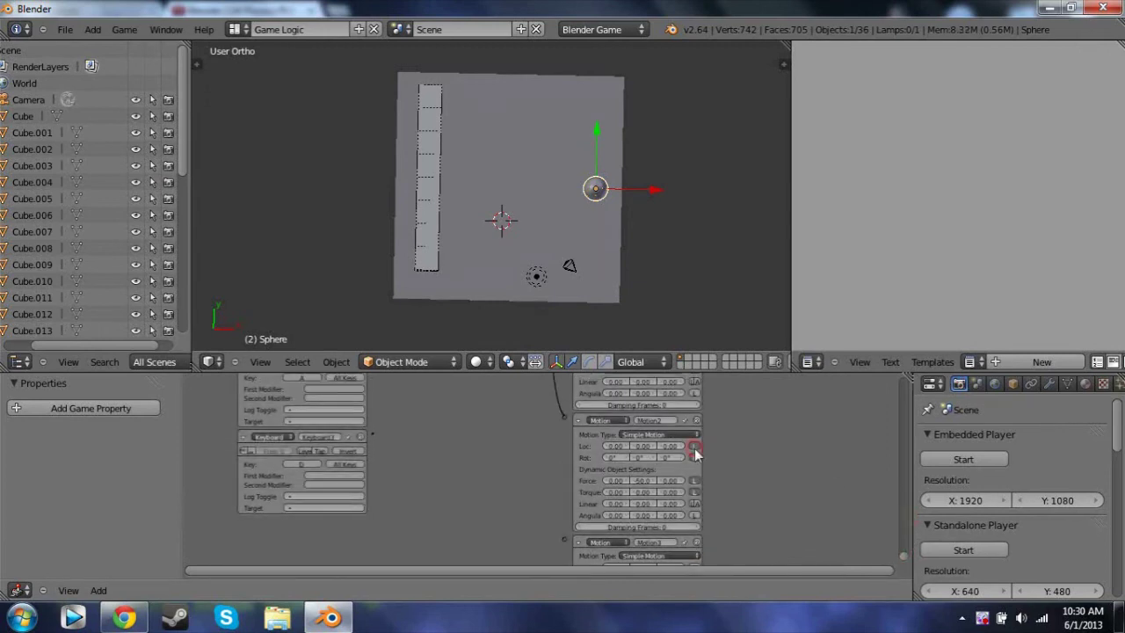
pyautogui.moveTo(565, 539); pyautogui.dragTo(375, 437)
pyautogui.moveTo(907, 559); pyautogui.dragTo(902, 429)
# Test-run the game from an angled view, steering the ball around the floor and into the cube wall with W, A, S and D.
pyautogui.moveTo(697, 250); pyautogui.dragTo(591, 98, button='middle')
pyautogui.press('p')
pyautogui.press('w')
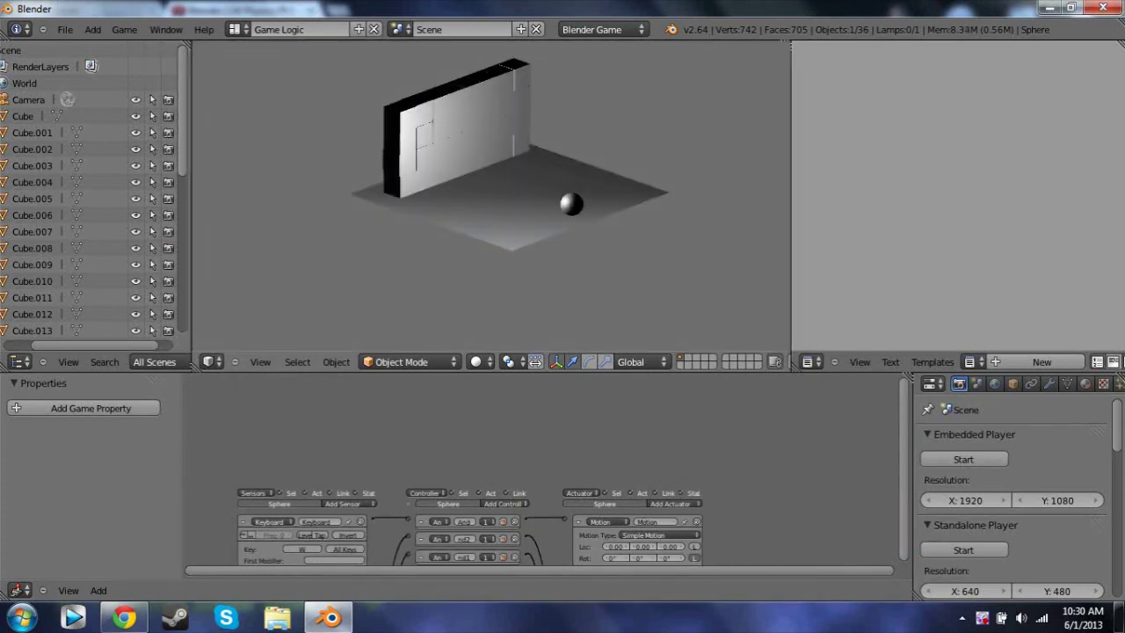
pyautogui.press('w')
pyautogui.press('a')
pyautogui.press('d')
pyautogui.press('w')
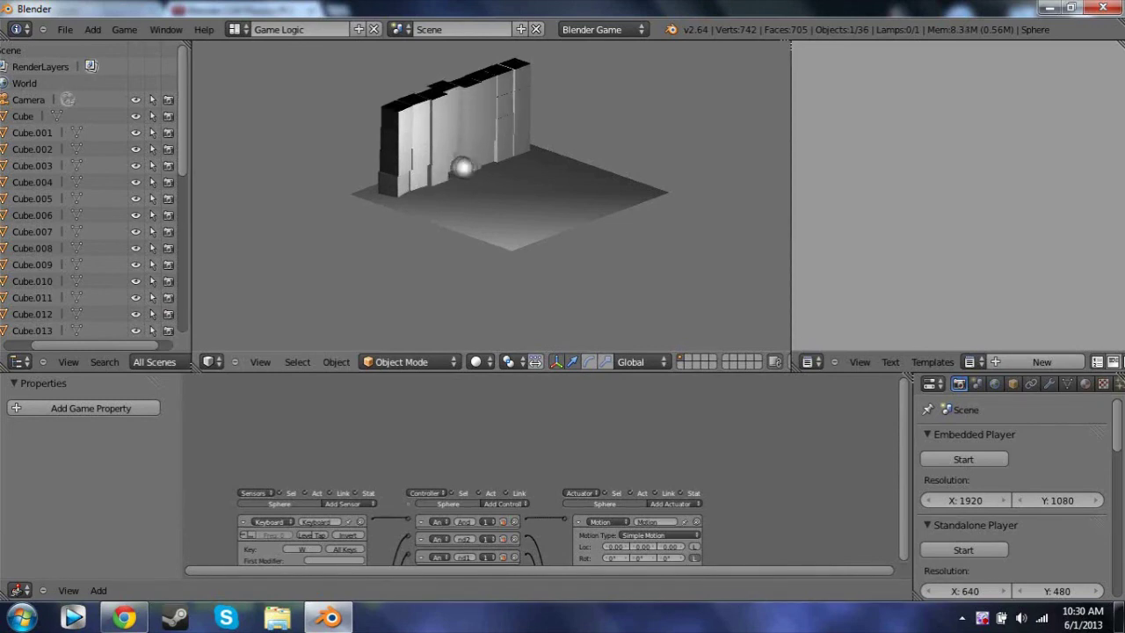
pyautogui.press('s')
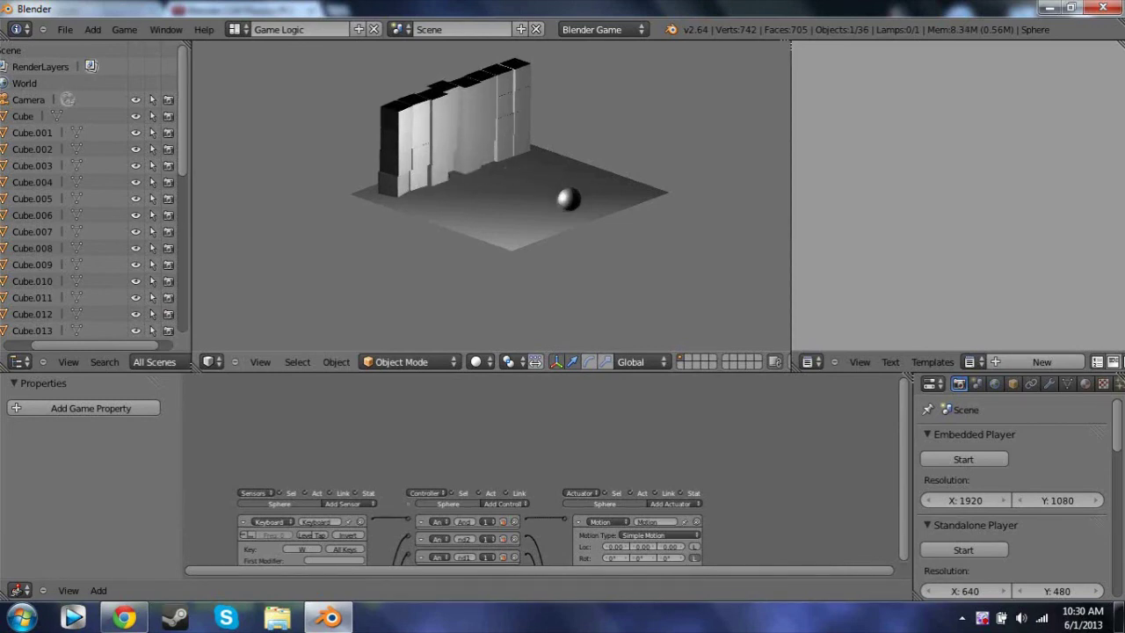